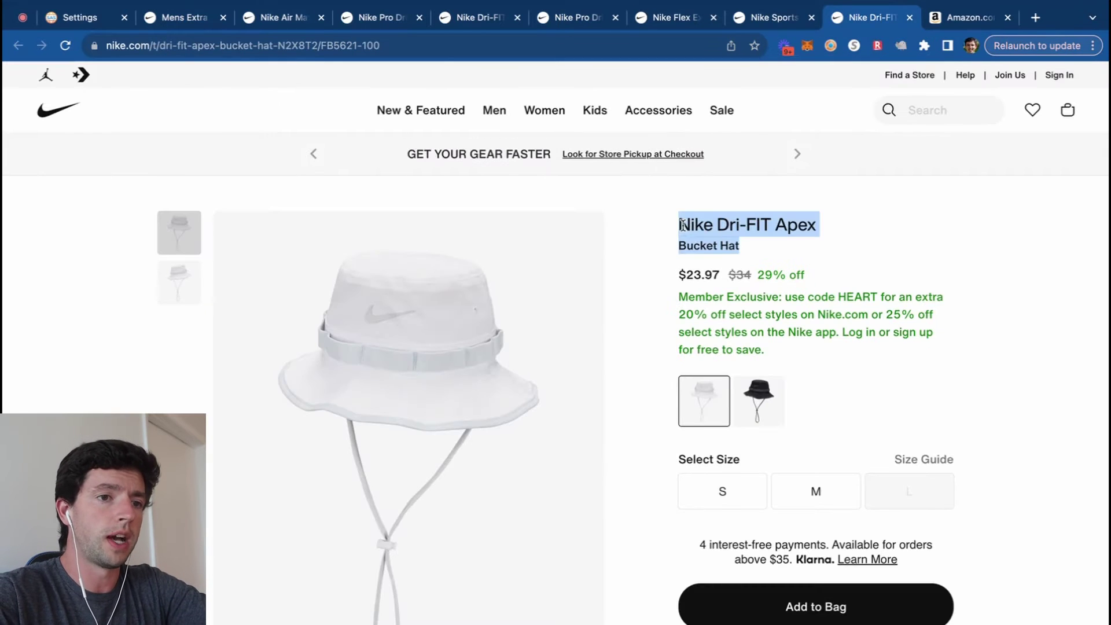
# Search Amazon for "Nike Dri-FIT Apex Bucket Hat" using the title copied from the Nike product page, and view the results
pyautogui.press('super+c')
pyautogui.hotkey('ctrl', 'Tab')
pyautogui.click(518, 81)
pyautogui.press('super+v')
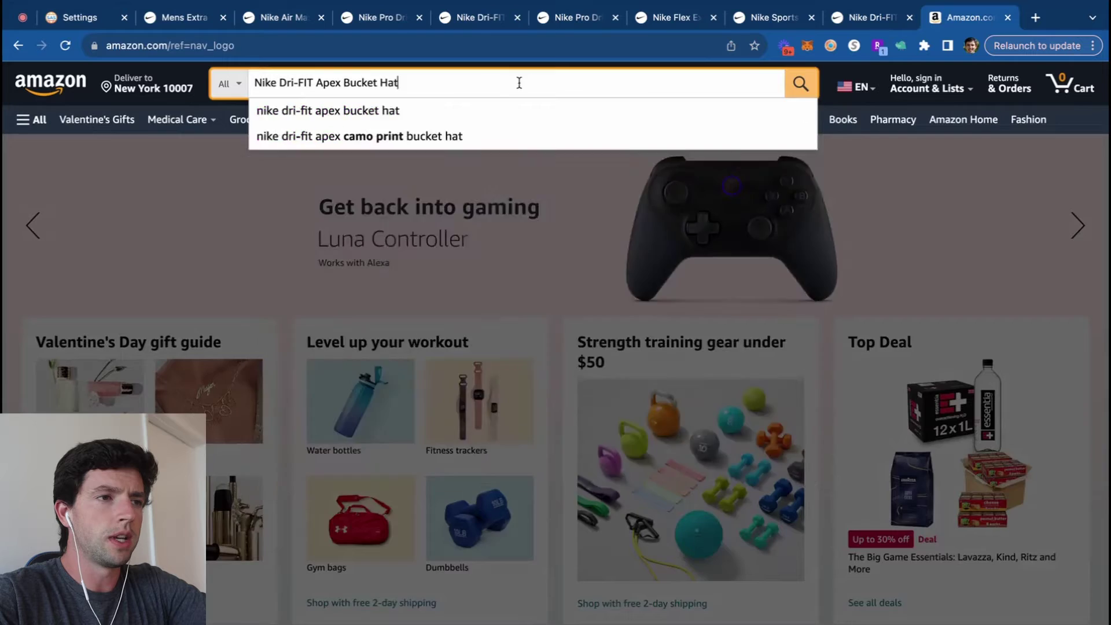
pyautogui.press('Return')
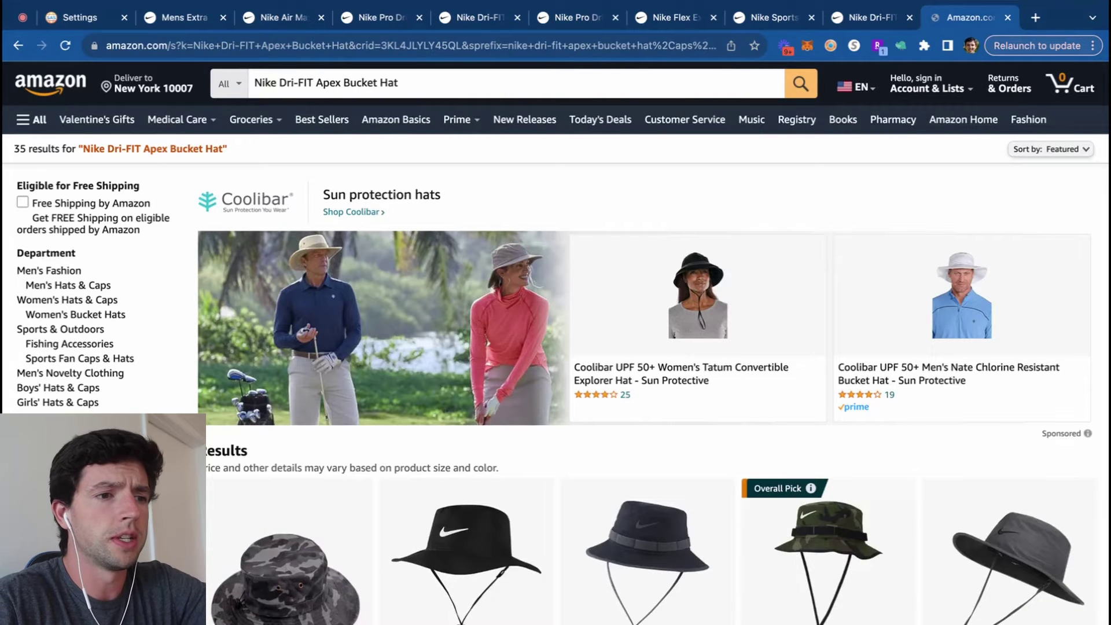
pyautogui.scroll(-4, 529, 199)
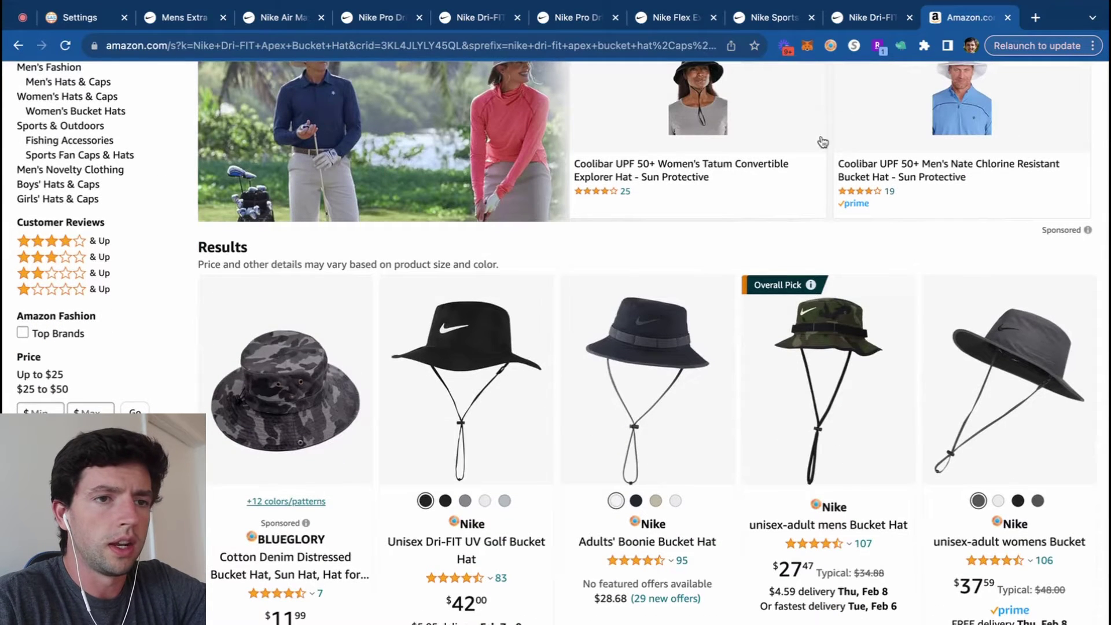
# Show the bucket hat's black colorway on the Nike page and compare it with the hats in the Amazon results
pyautogui.click(865, 18)
pyautogui.click(752, 451)
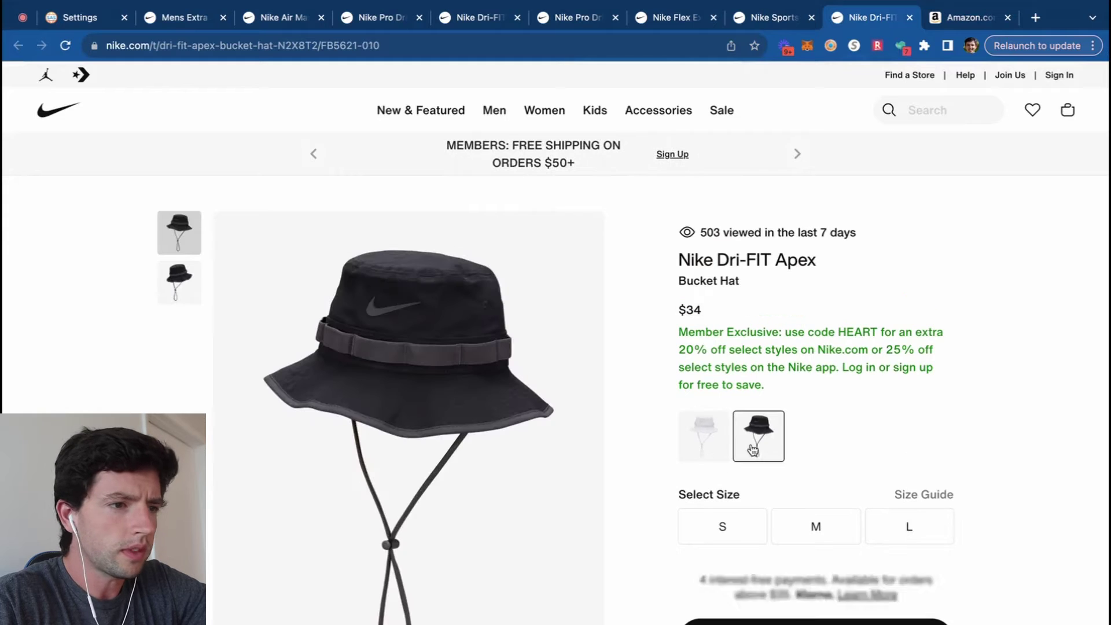
pyautogui.click(945, 20)
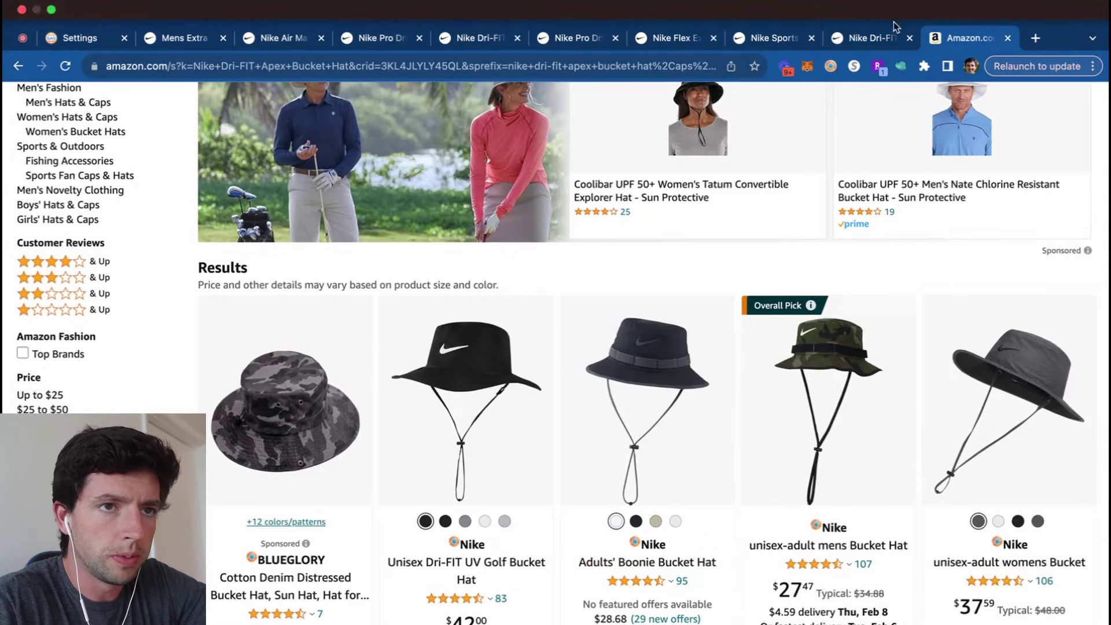
pyautogui.click(874, 38)
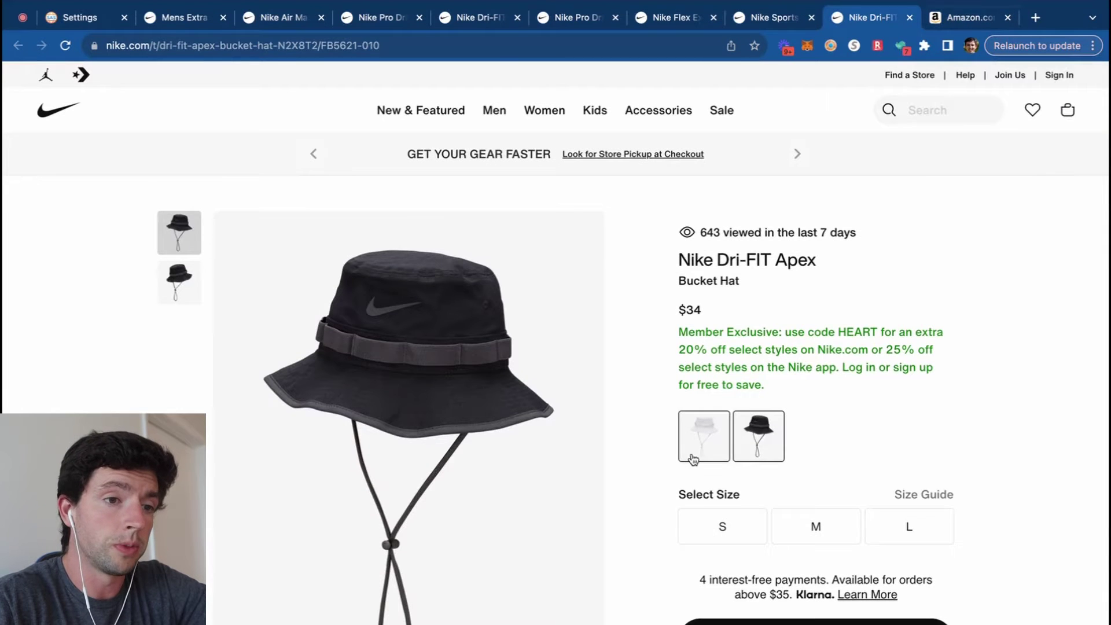
pyautogui.hotkey('ctrl', 'Tab')
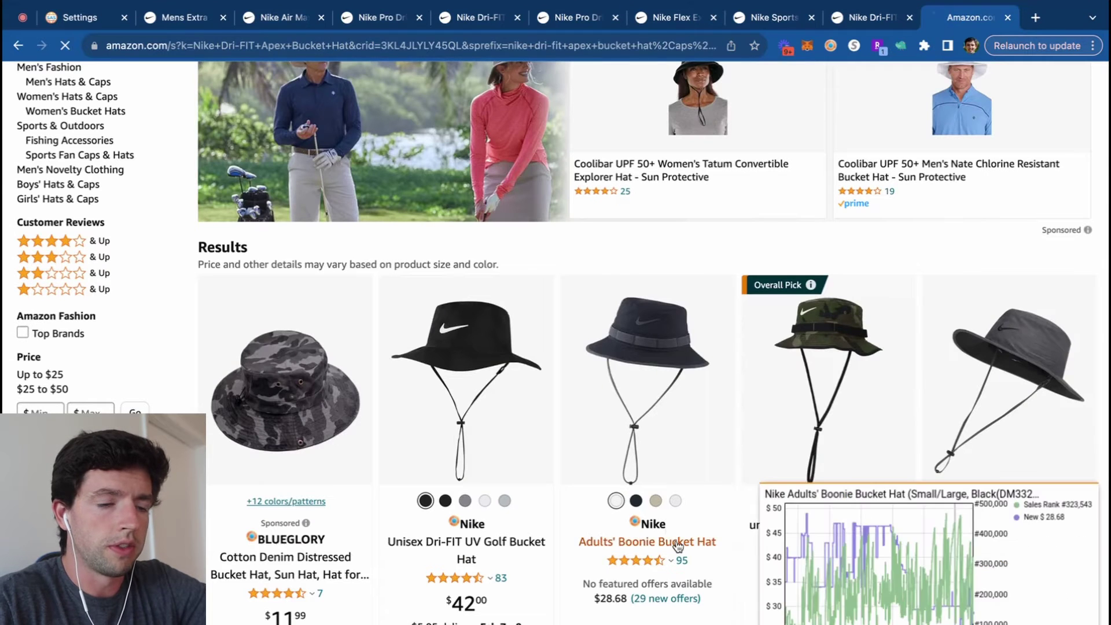
# Open the Nike Adults' Boonie Bucket Hat listing and look through its color and size variations in SellerAmp
pyautogui.click(678, 544)
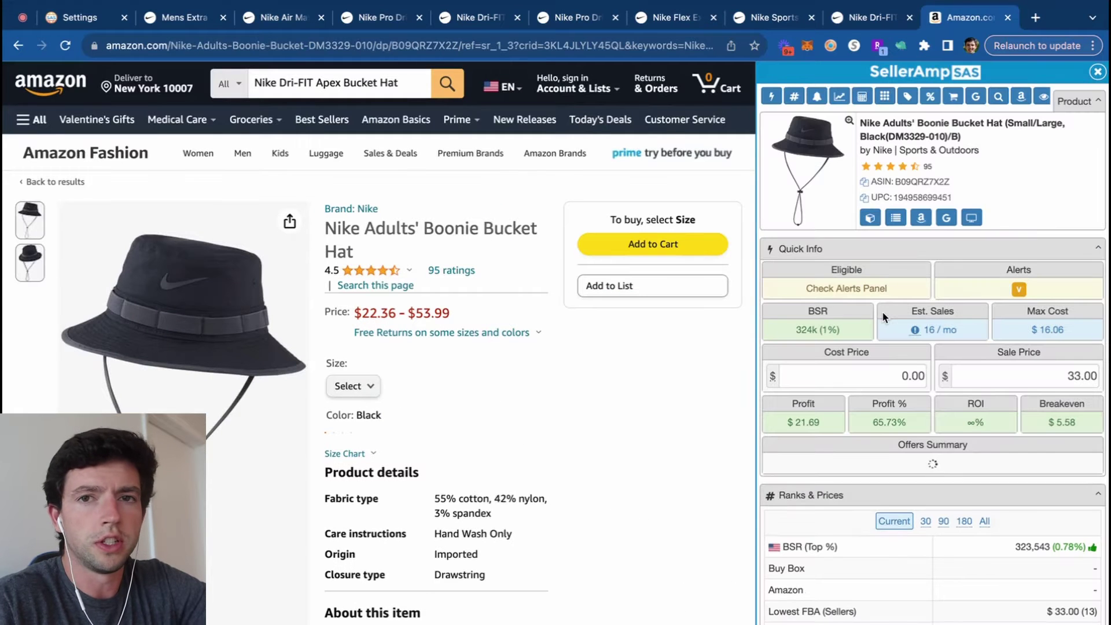
pyautogui.scroll(-15, 882, 311)
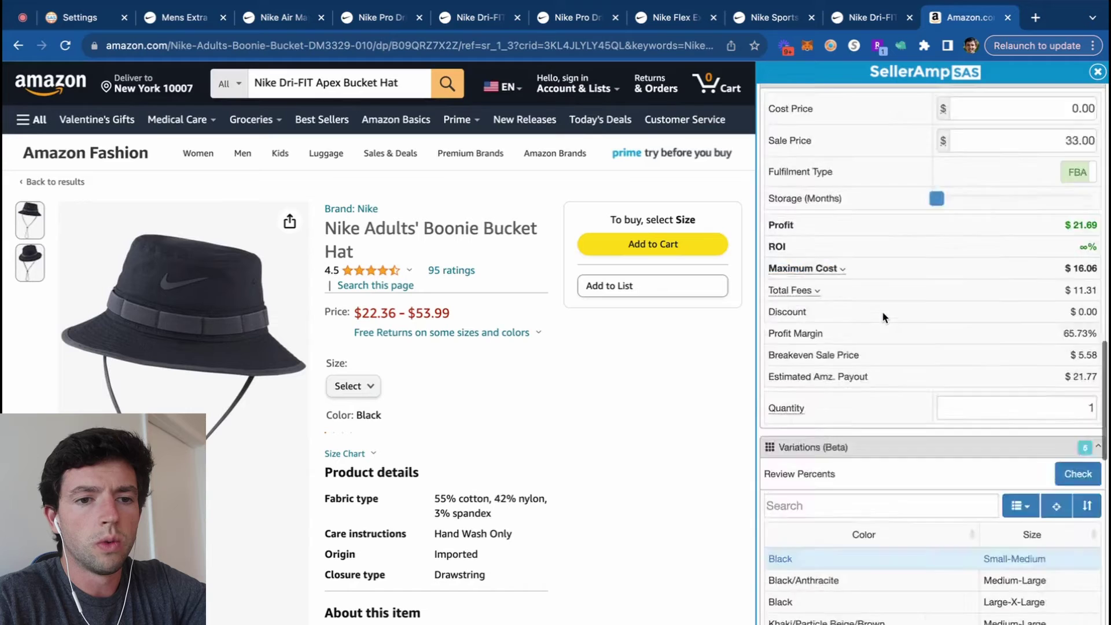
pyautogui.scroll(-10, 882, 311)
pyautogui.scroll(8, 882, 311)
pyautogui.scroll(5, 884, 318)
pyautogui.scroll(-1, 984, 358)
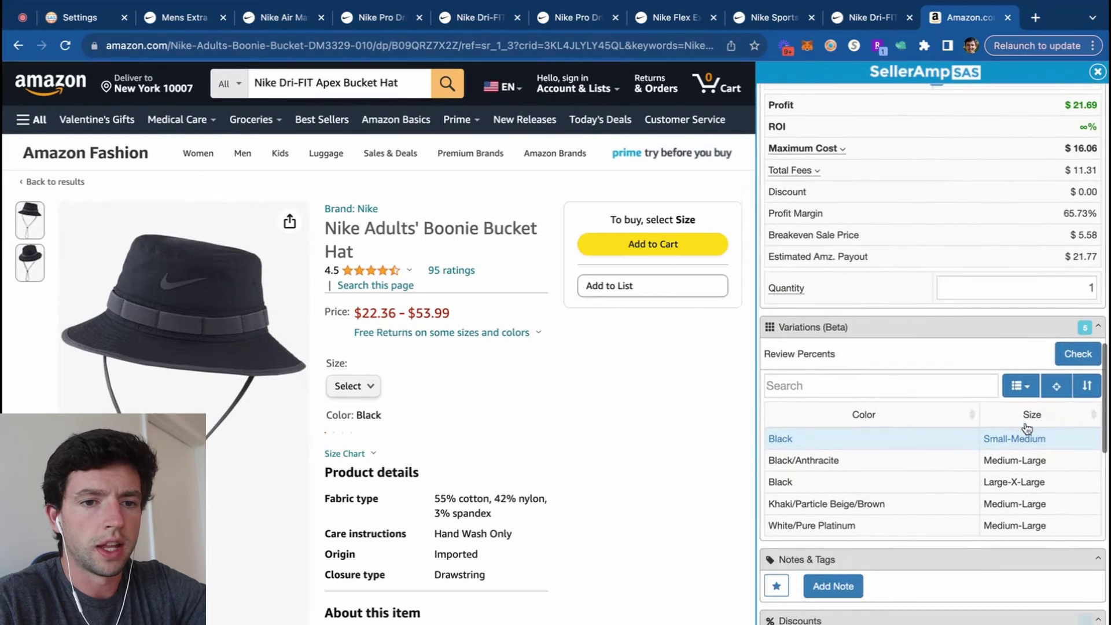
pyautogui.click(1029, 385)
pyautogui.click(1030, 387)
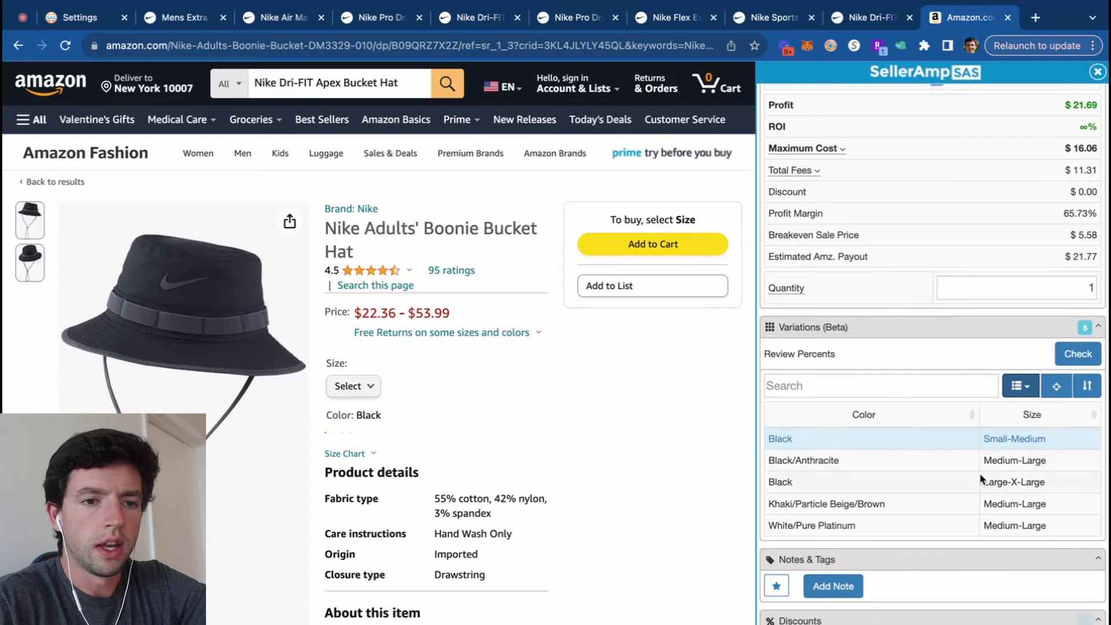
# Examine the bucket hat's eligibility, alerts and estimated sales in SellerAmp's Quick Info
pyautogui.scroll(6, 858, 360)
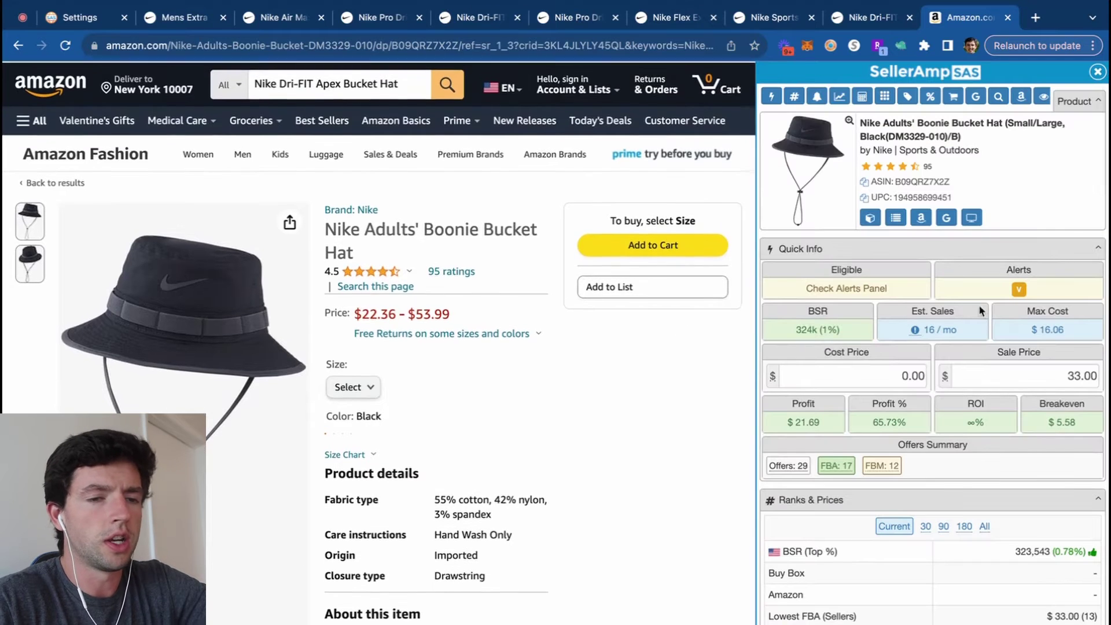
pyautogui.scroll(5, 1029, 284)
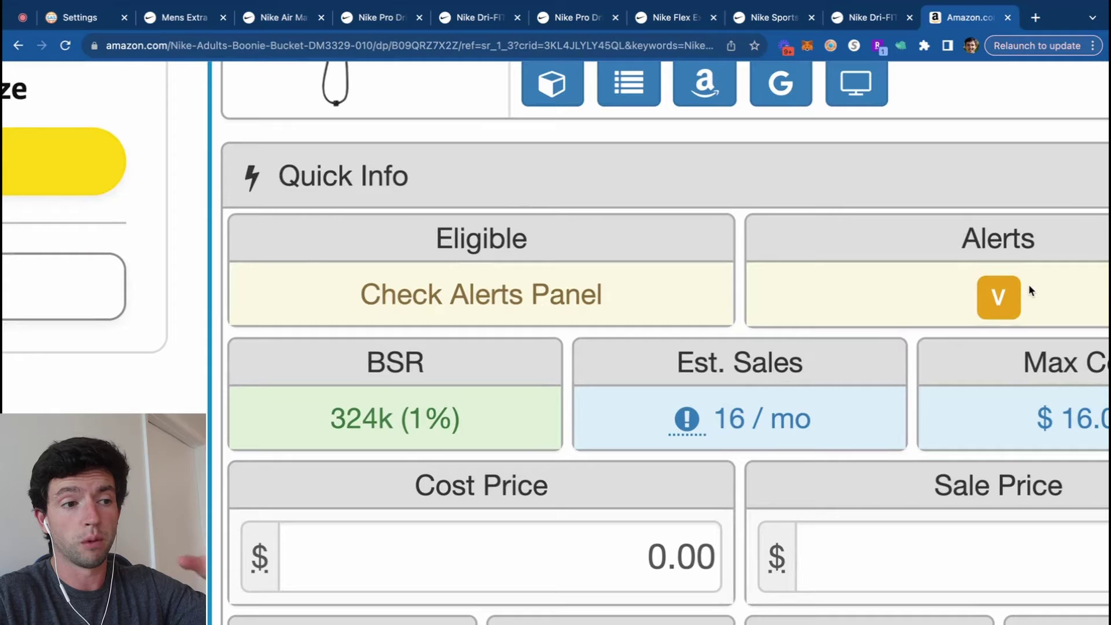
pyautogui.scroll(-5, 1029, 290)
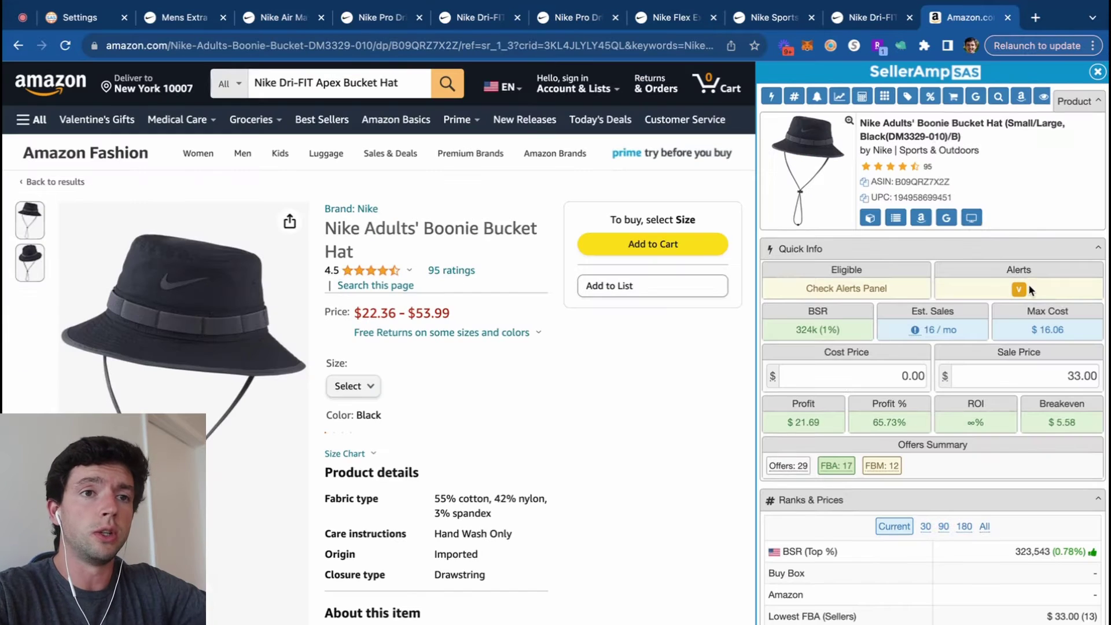
# Close the bucket hat's Nike page and search Amazon for "Nike Sportswear Windrunner Men's Jacket black and white"
pyautogui.click(910, 22)
pyautogui.click(759, 26)
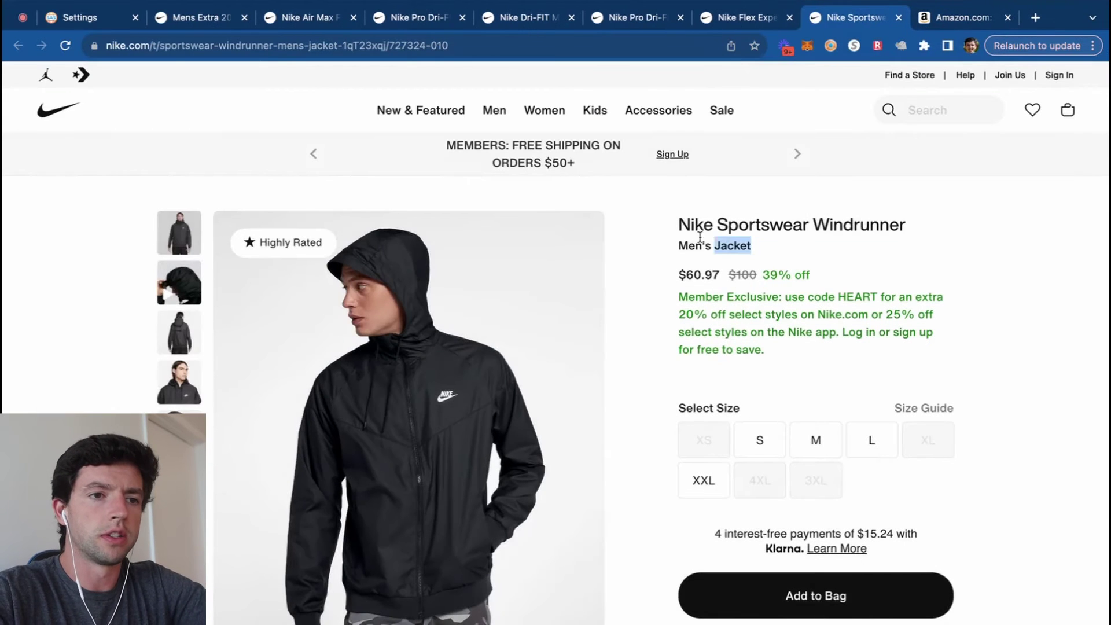
pyautogui.moveTo(699, 238); pyautogui.dragTo(670, 228)
pyautogui.hotkey('ctrl', 'c')
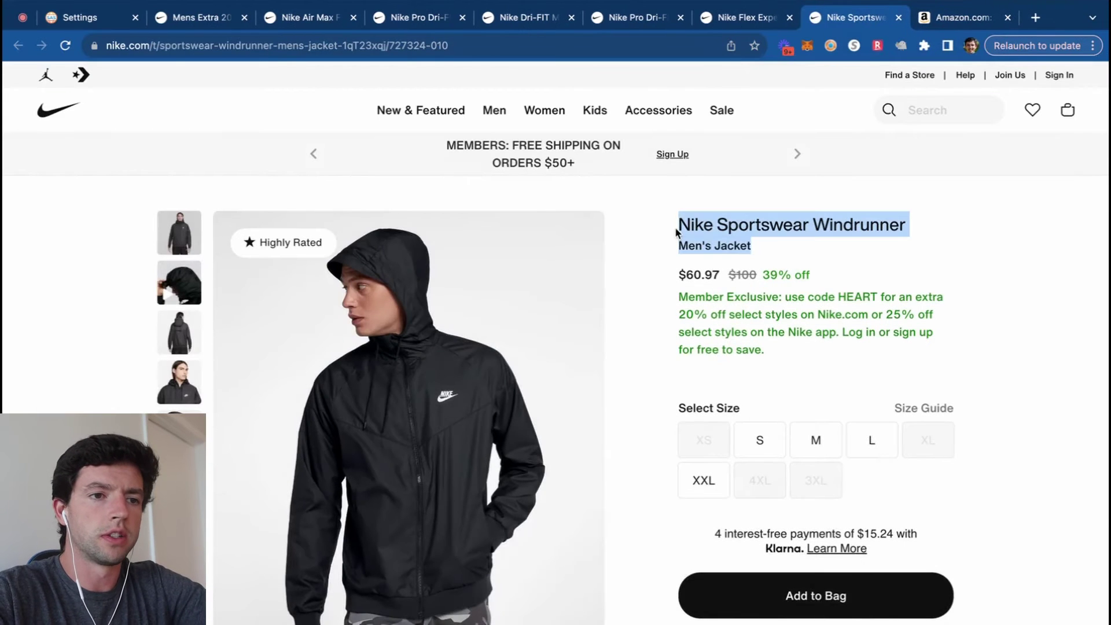
pyautogui.click(924, 17)
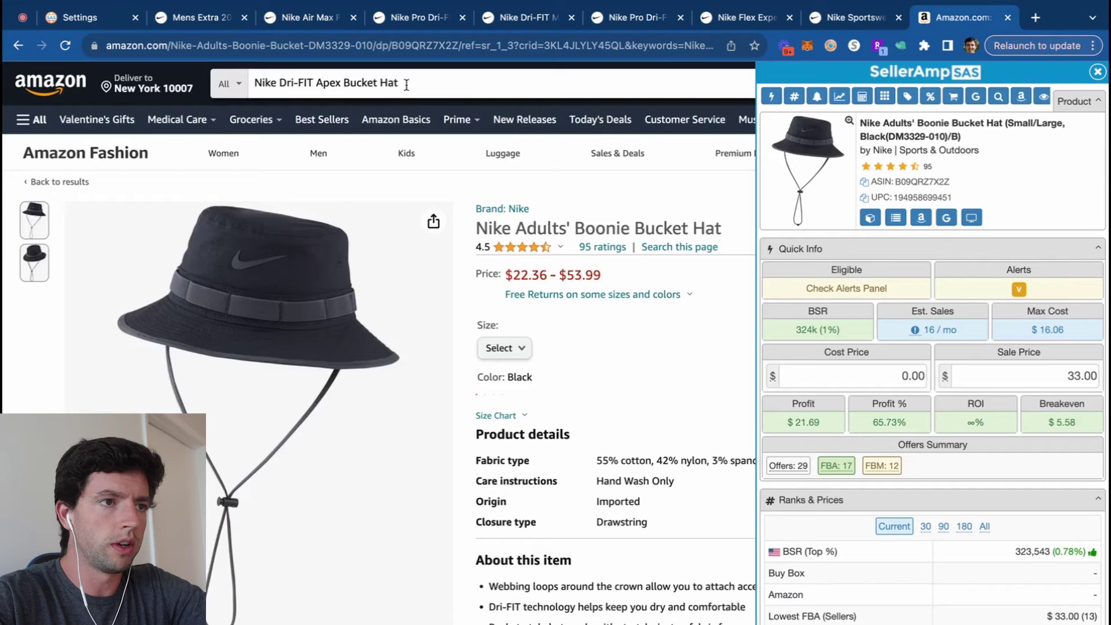
pyautogui.hotkey('ctrl', 'v')
pyautogui.press('Return')
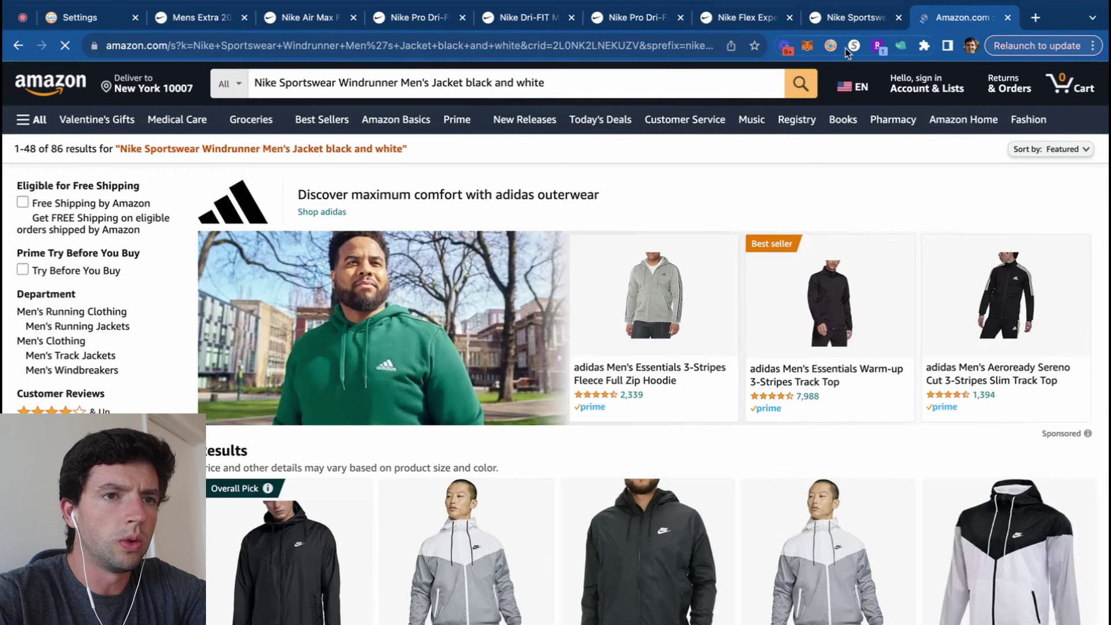
# Review the Windrunner jacket's sale price and member discount offer on the Nike page
pyautogui.click(850, 19)
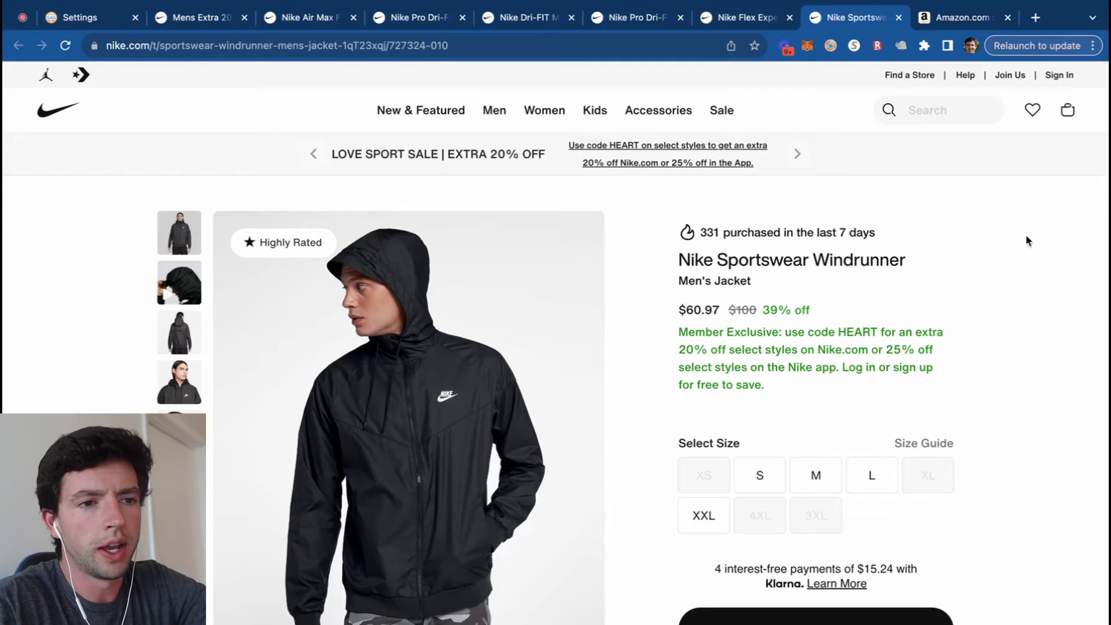
pyautogui.scroll(5, 1022, 281)
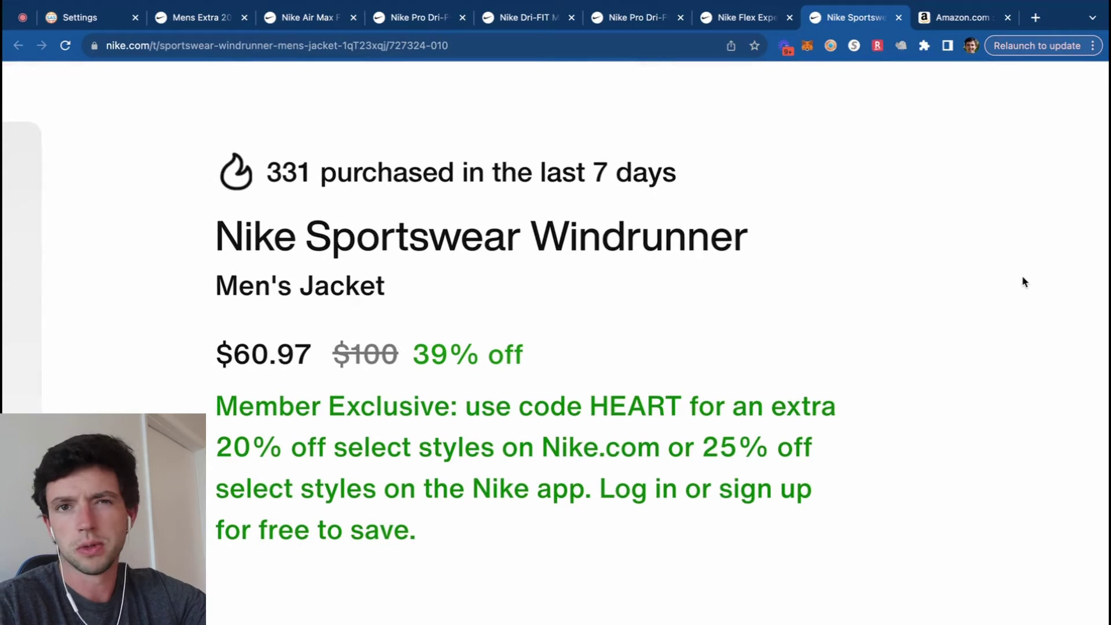
pyautogui.scroll(-5, 1022, 281)
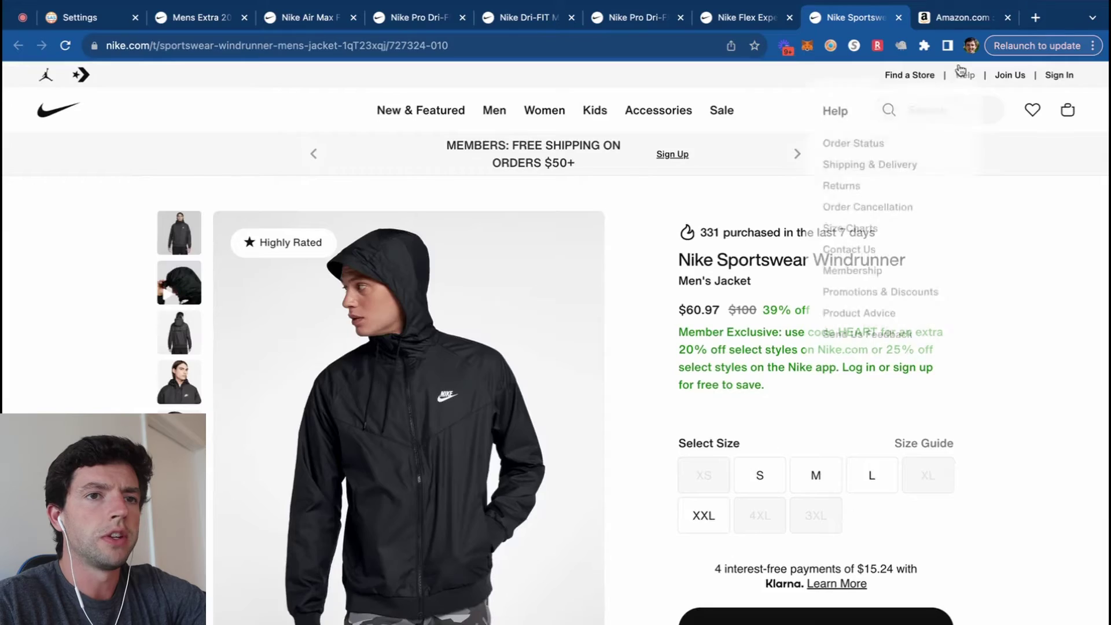
# Filter the Amazon Windrunner jacket results to a minimum price of $89 and look over the matches
pyautogui.click(956, 20)
pyautogui.scroll(-8, 231, 434)
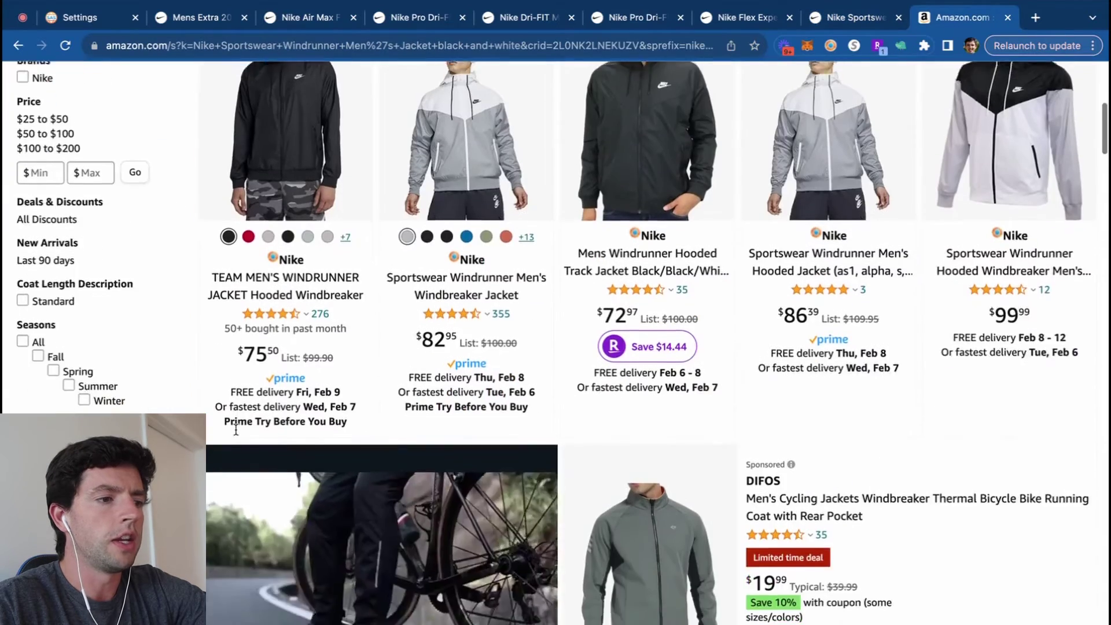
pyautogui.scroll(5, 4, 214)
pyautogui.click(44, 207)
pyautogui.write('89')
pyautogui.click(276, 223)
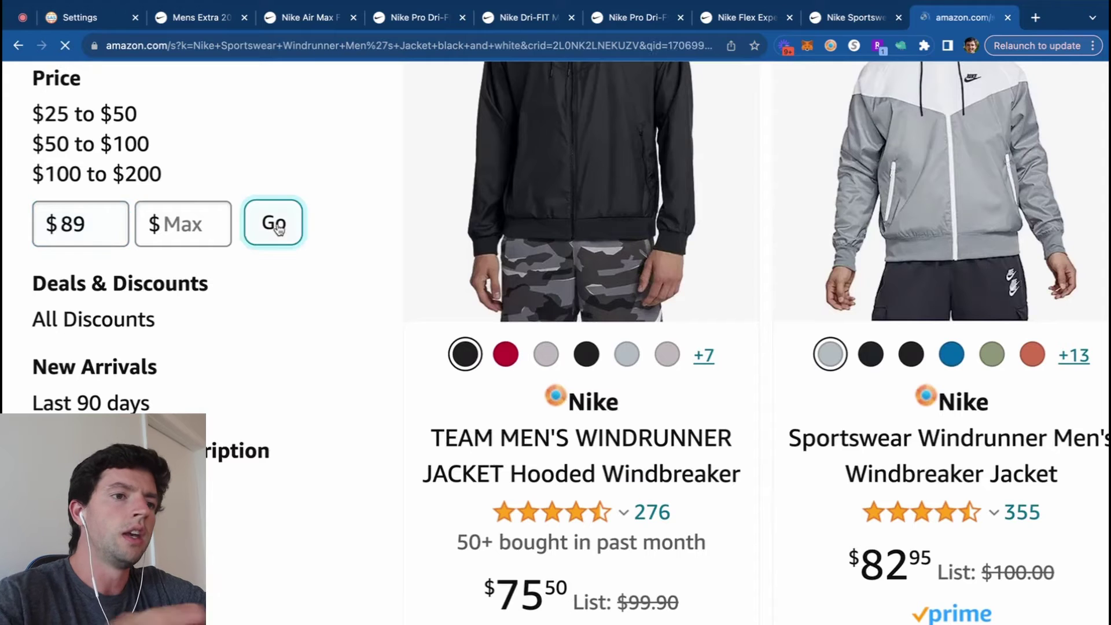
pyautogui.scroll(5, 489, 327)
pyautogui.scroll(-2, 489, 327)
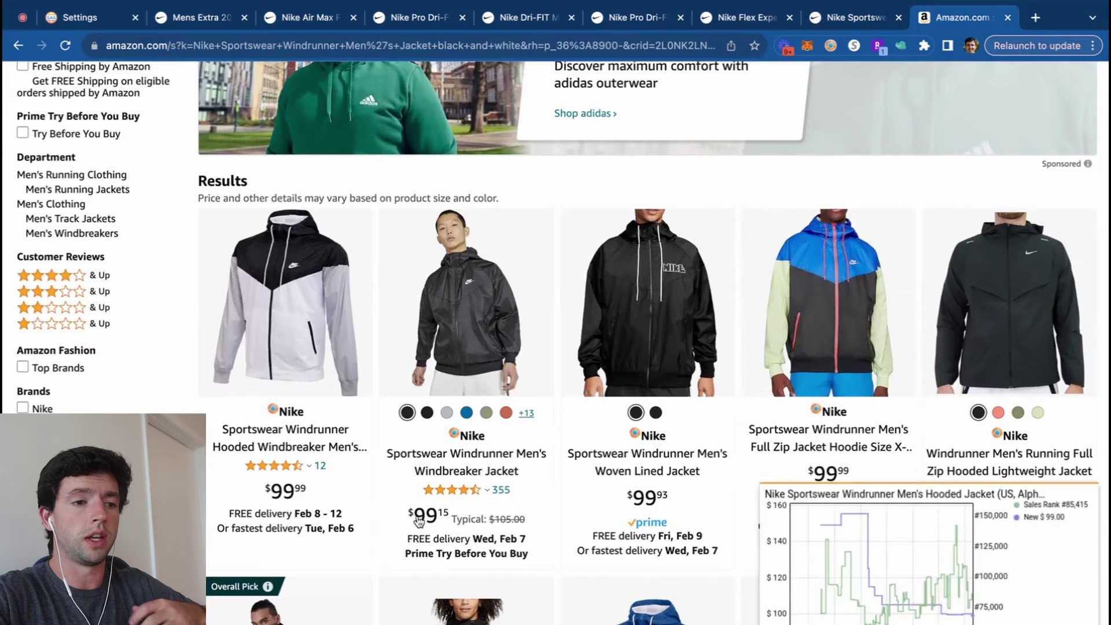
# Open the Nike Sportswear Windrunner Men's Windbreaker Jacket listing in Black/White and choose size X-Large
pyautogui.scroll(5, 413, 526)
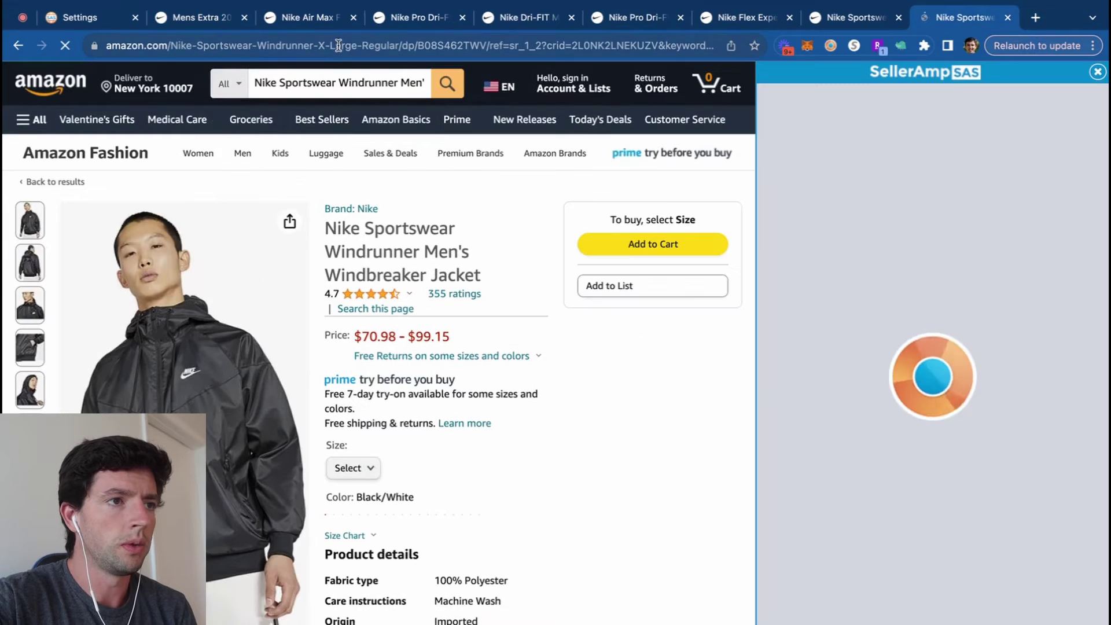
pyautogui.click(367, 468)
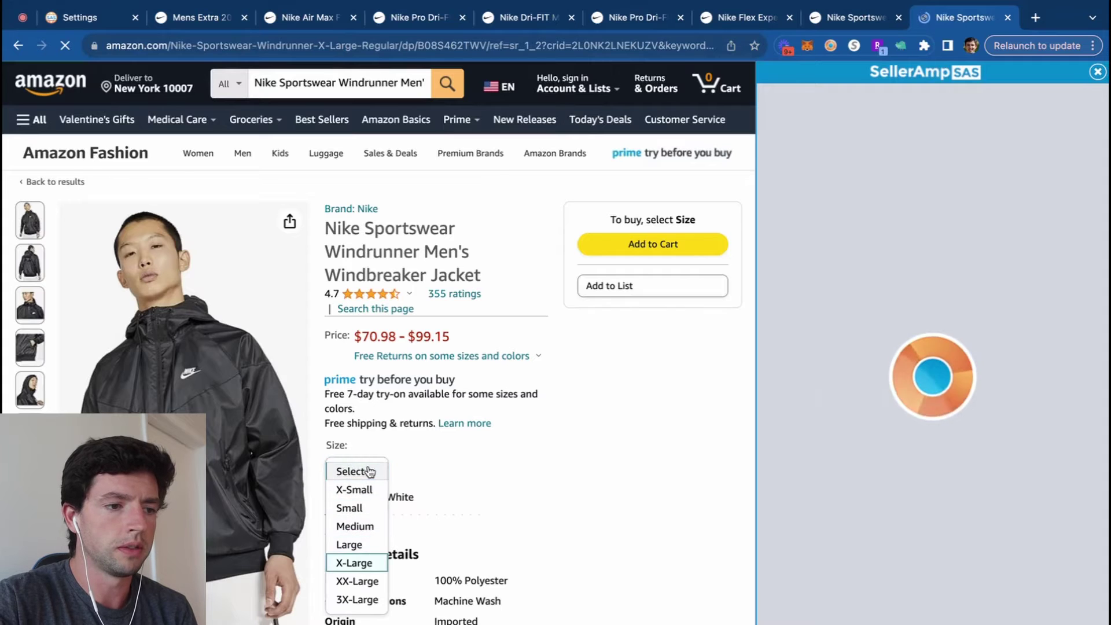
pyautogui.click(354, 563)
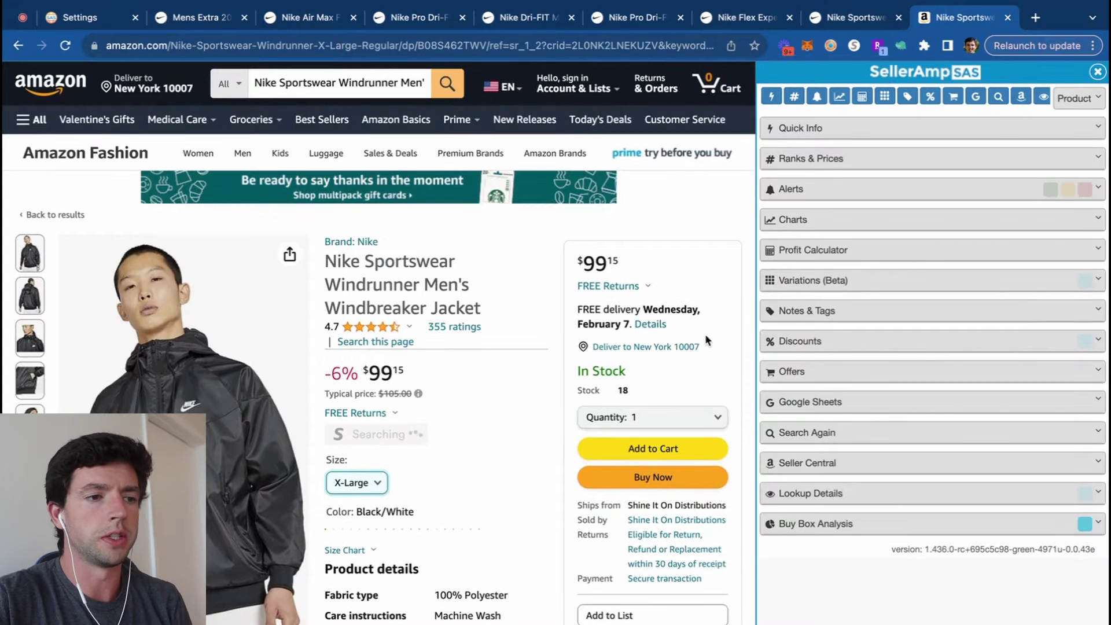
# Set the jacket's cost price to $46 in SellerAmp and check back against the Nike product page
pyautogui.click(813, 361)
pyautogui.write('46')
pyautogui.press('Return')
pyautogui.hotkey('ctrl', 'shift', 'Tab')
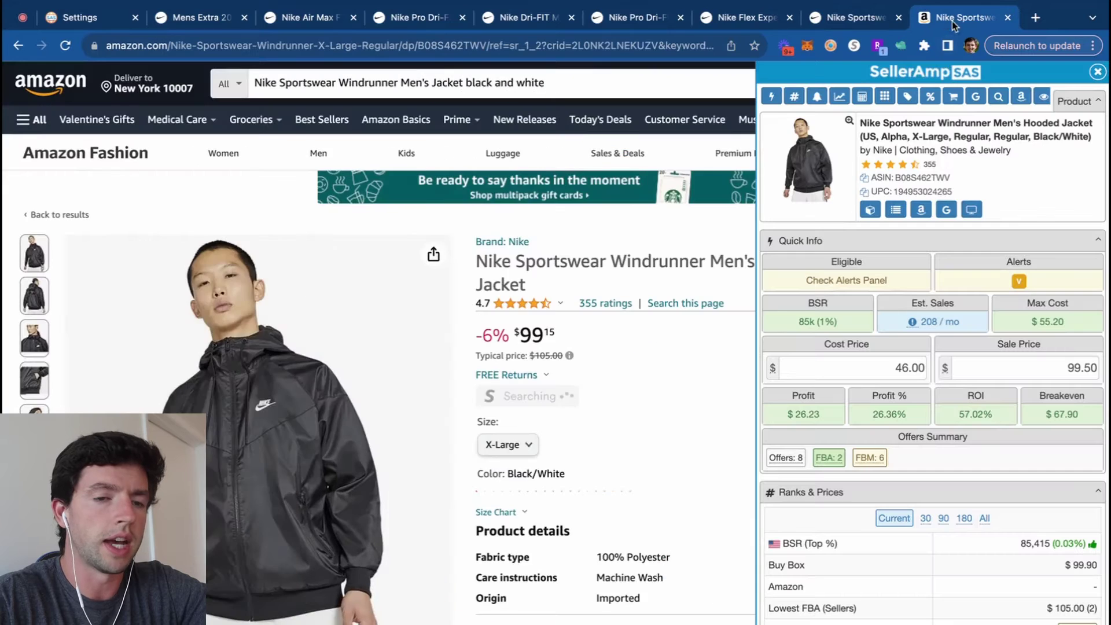
pyautogui.click(953, 19)
# Examine the jacket's profit figures and its price, sales rank and offer count history in SellerAmp
pyautogui.scroll(5, 1101, 249)
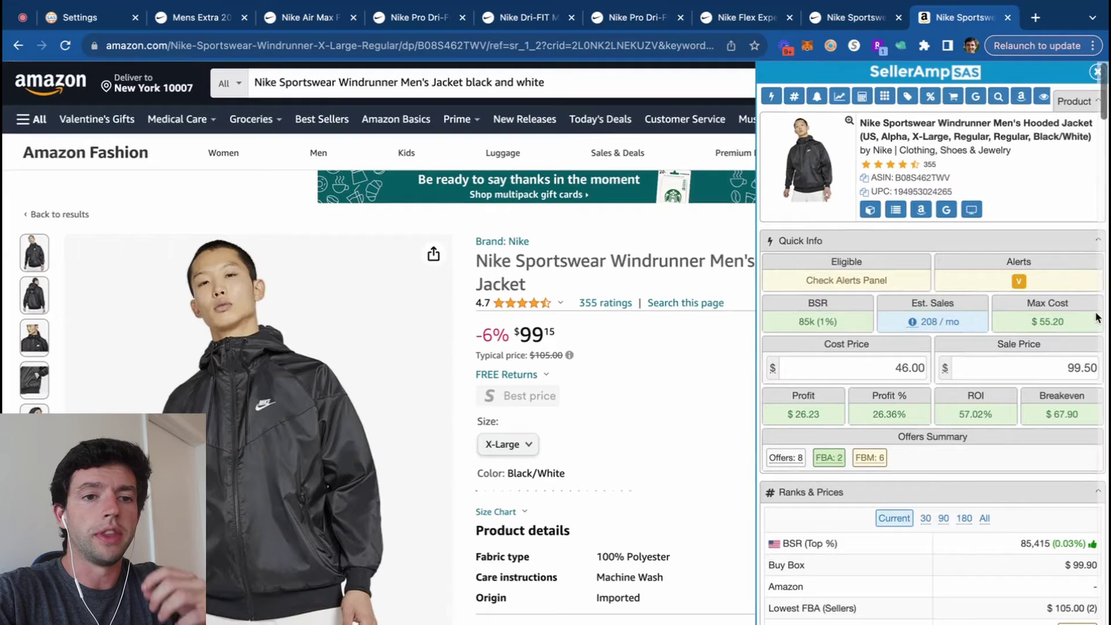
pyautogui.scroll(-10, 1096, 315)
pyautogui.scroll(-5, 1097, 315)
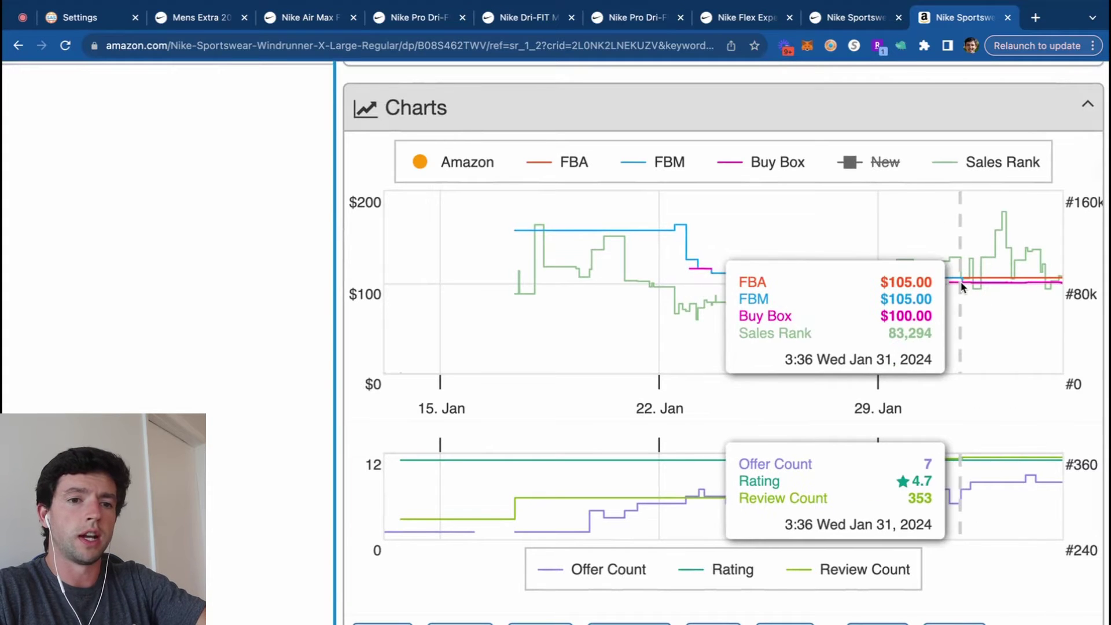
pyautogui.press('super+0')
pyautogui.scroll(10, 966, 298)
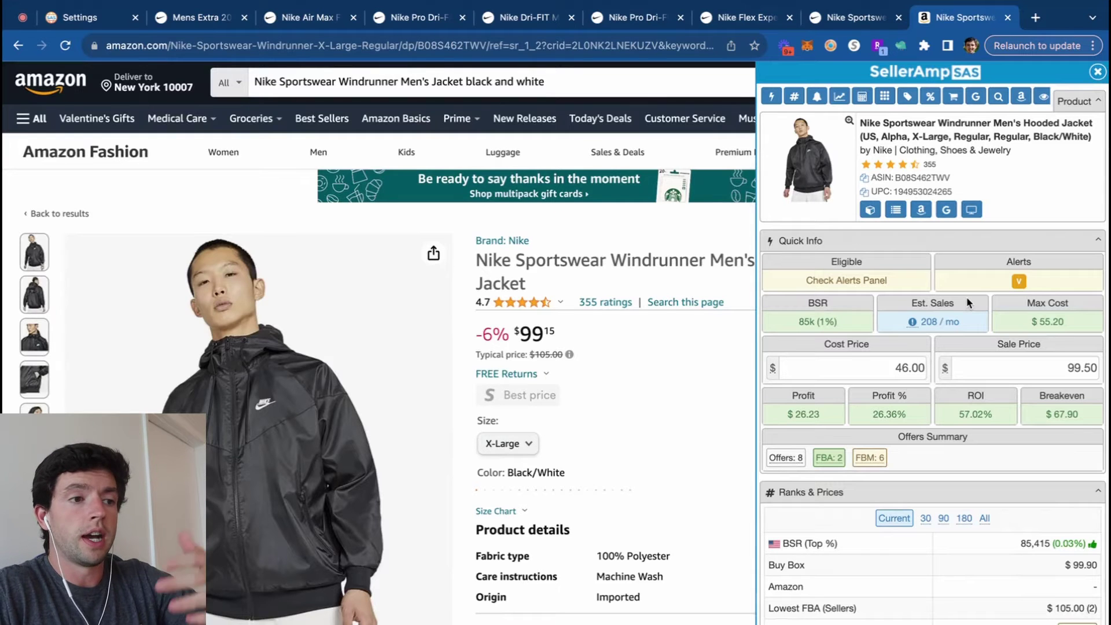
# Check which sizes of the Windrunner jacket are available on the Nike page
pyautogui.click(833, 22)
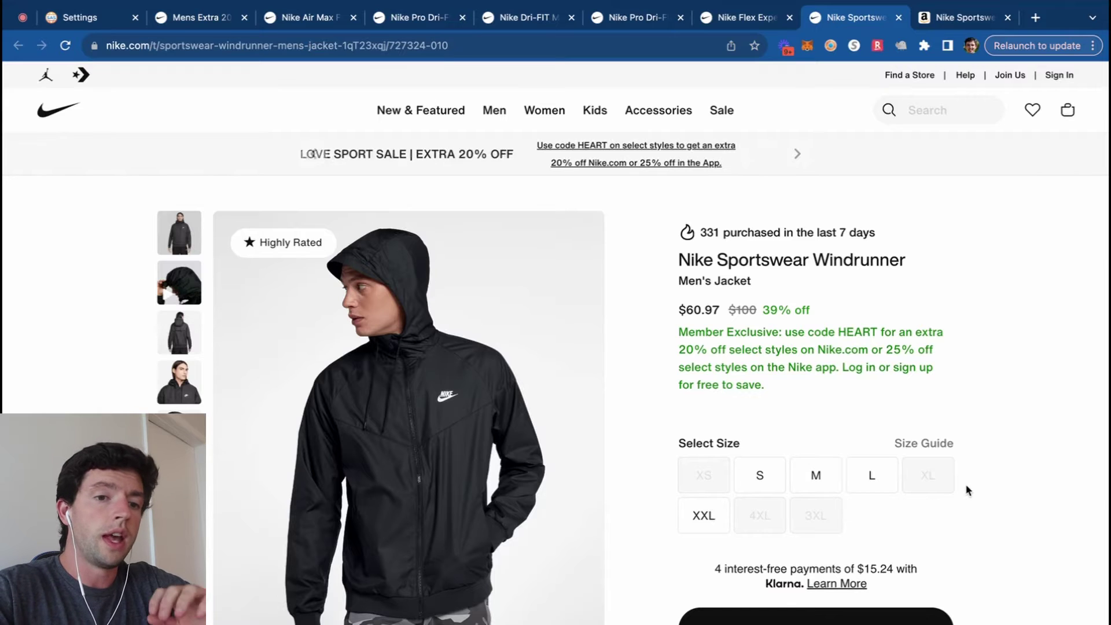
pyautogui.scroll(5, 965, 486)
pyautogui.scroll(-5, 967, 490)
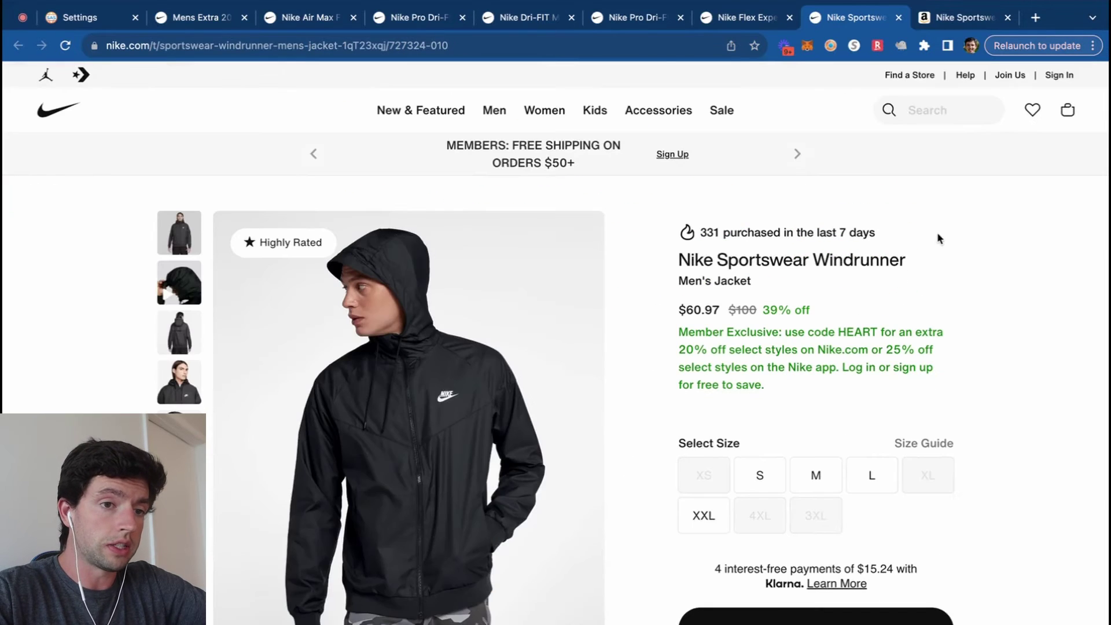
# Return to the jacket's Amazon listing and view SellerAmp's Google Sheets export options, including Out Of Stock
pyautogui.click(952, 20)
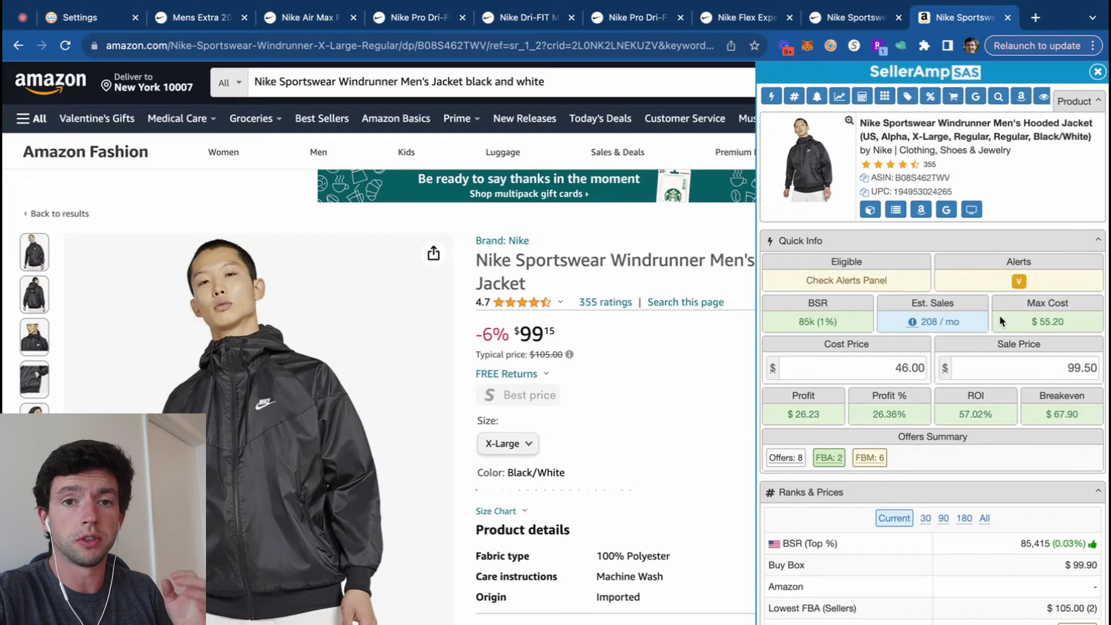
pyautogui.scroll(-15, 1000, 321)
pyautogui.scroll(-10, 999, 315)
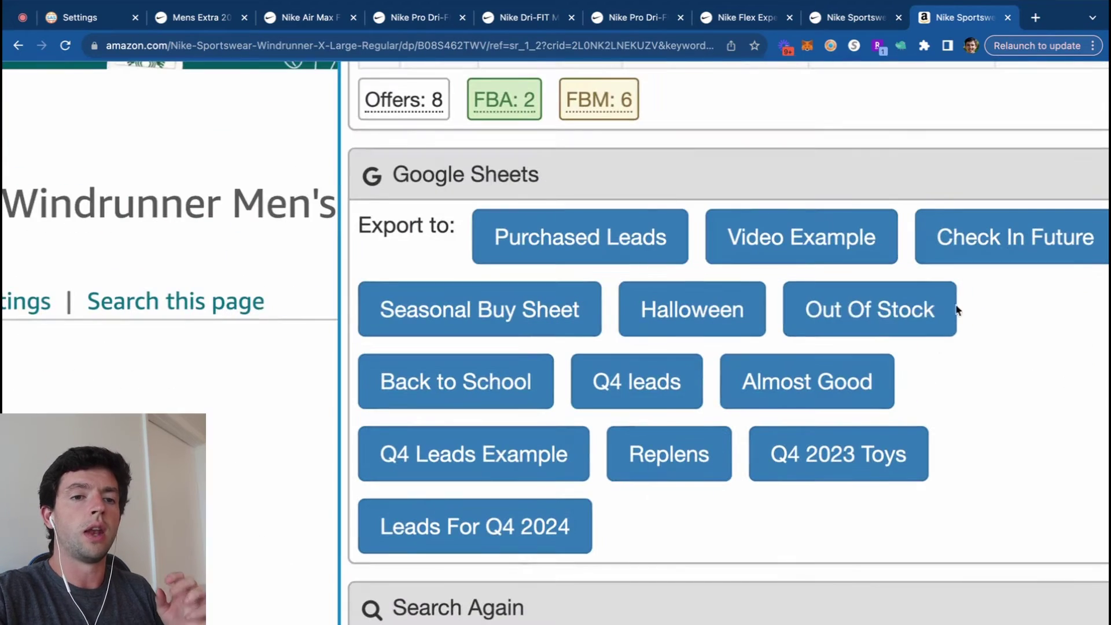
# Export the X-Large Windrunner jacket to the Out Of Stock Google Sheet from SellerAmp
pyautogui.click(894, 323)
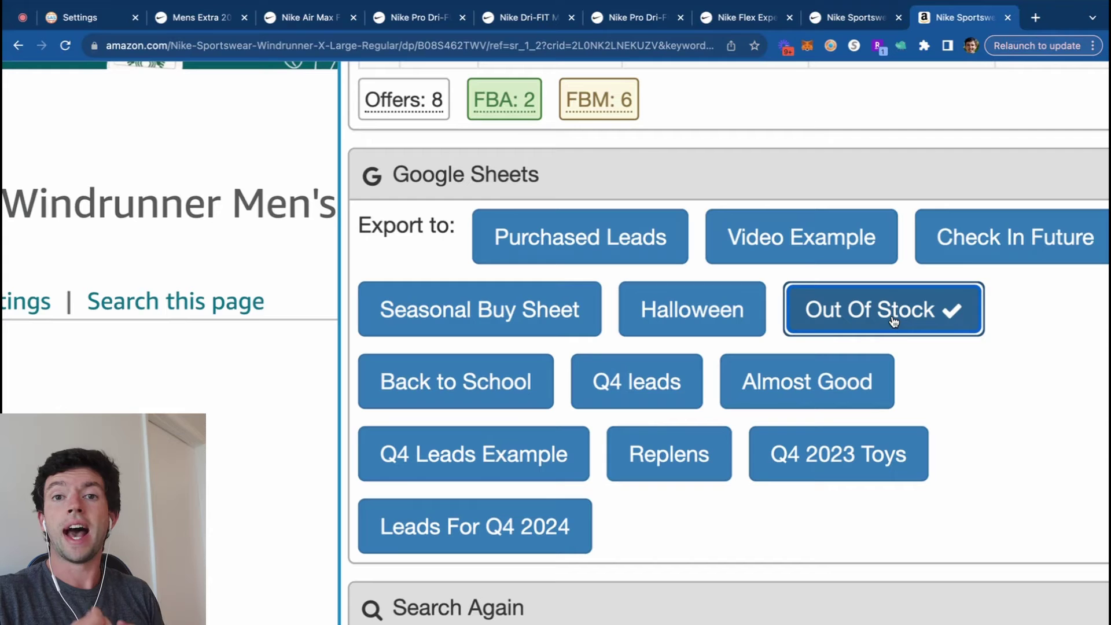
pyautogui.press('super+0')
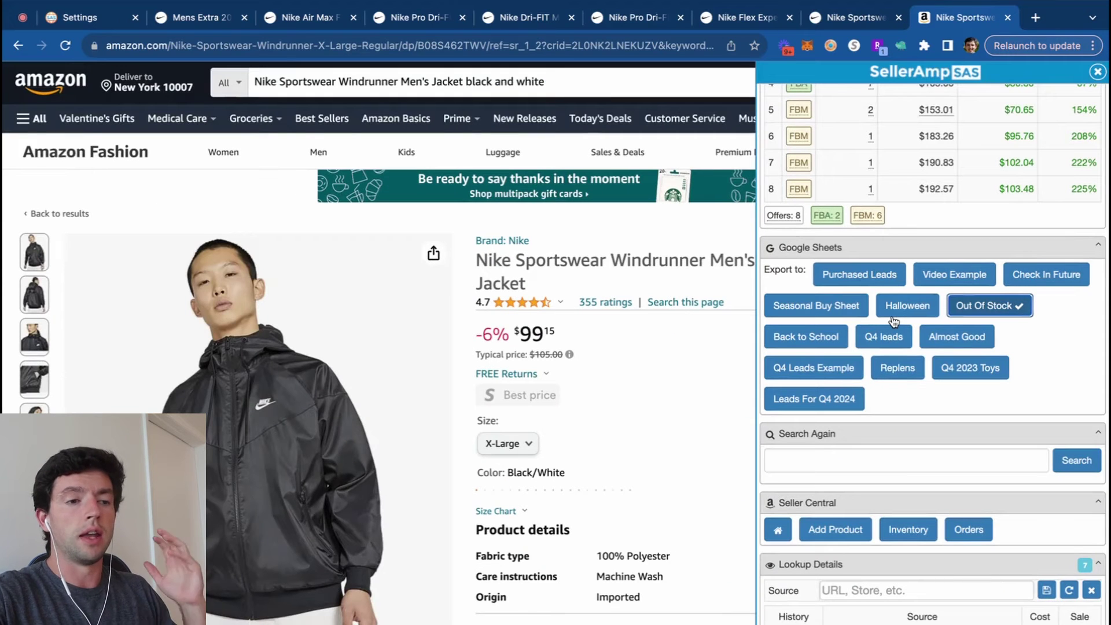
# Select the XX-Large size of the jacket, view all its buying options and reopen SellerAmp for it
pyautogui.click(533, 446)
pyautogui.press('Down')
pyautogui.press('Return')
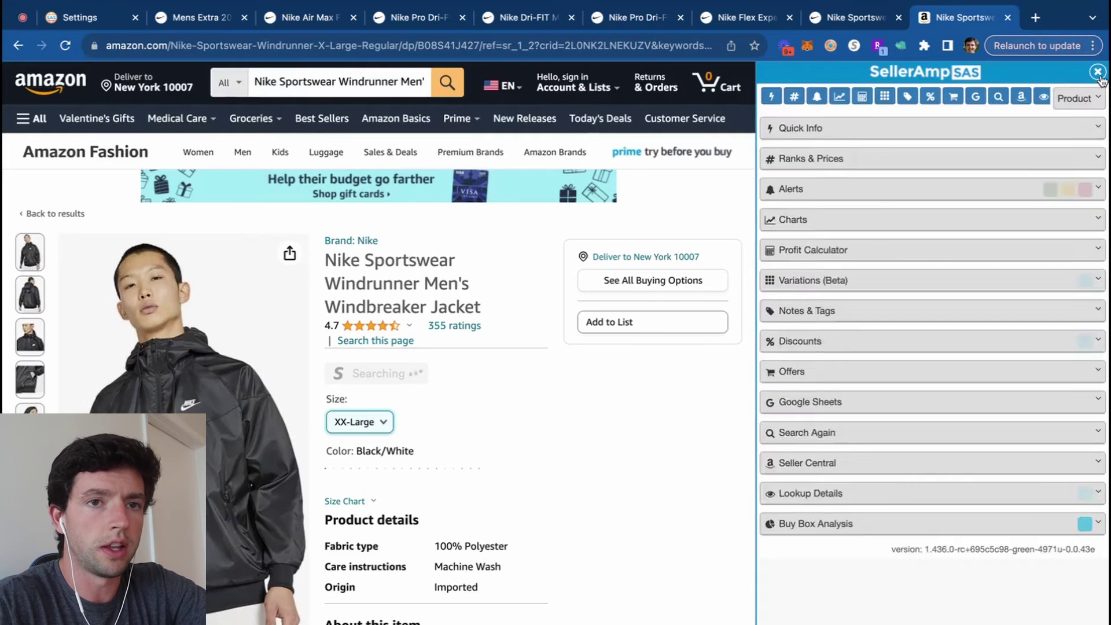
pyautogui.click(1098, 74)
pyautogui.click(984, 286)
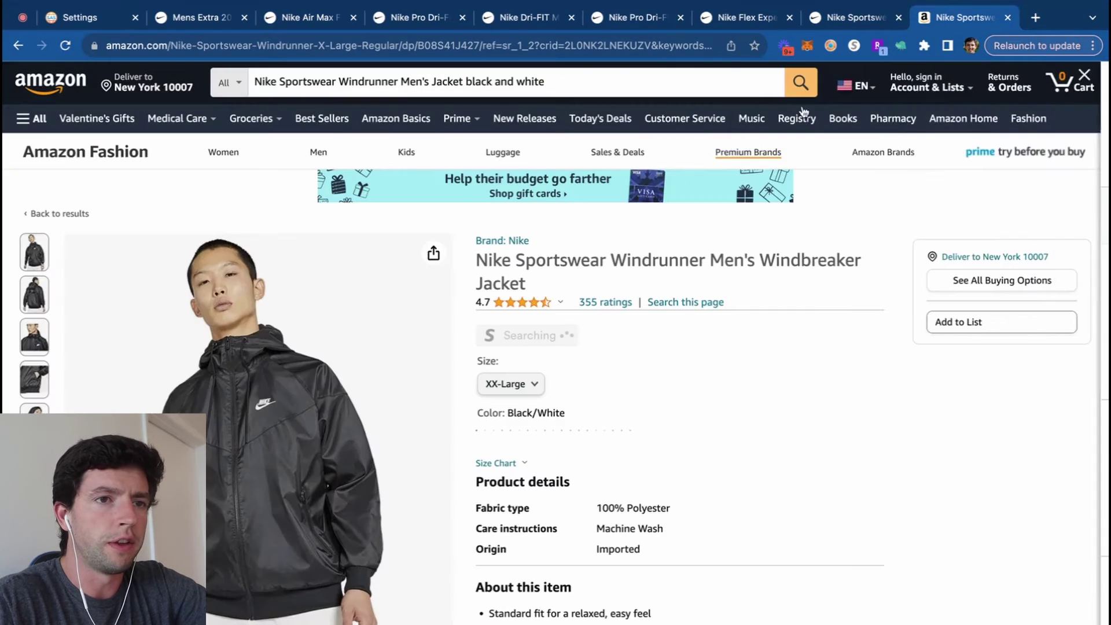
pyautogui.click(611, 199)
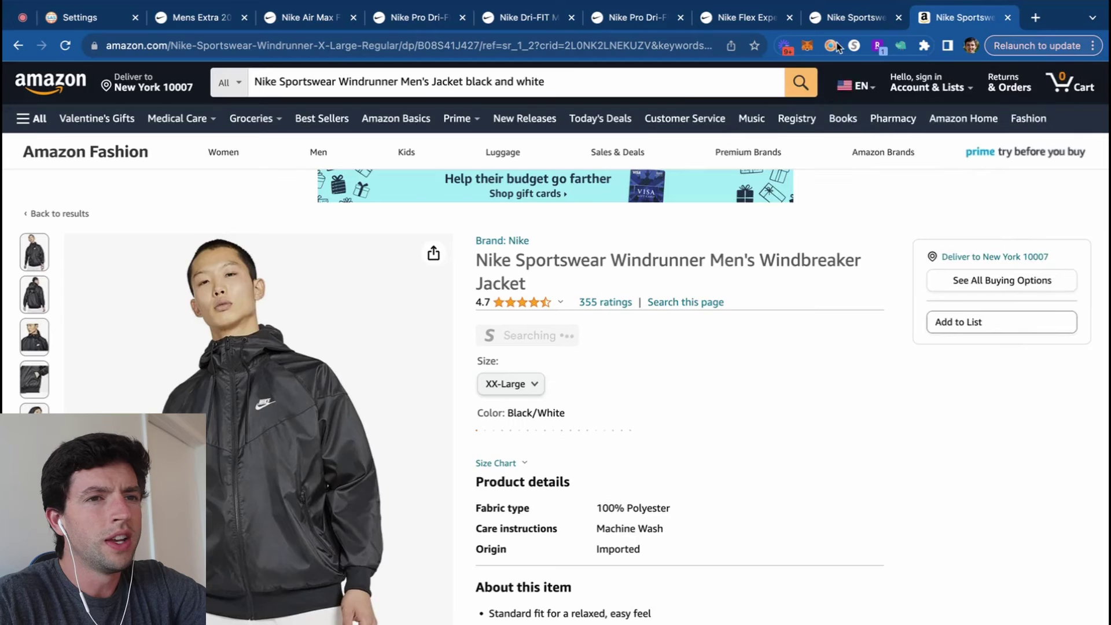
pyautogui.click(854, 46)
# Select the Large size of the jacket and view all its buying options
pyautogui.click(383, 426)
pyautogui.press('Up')
pyautogui.press('Up')
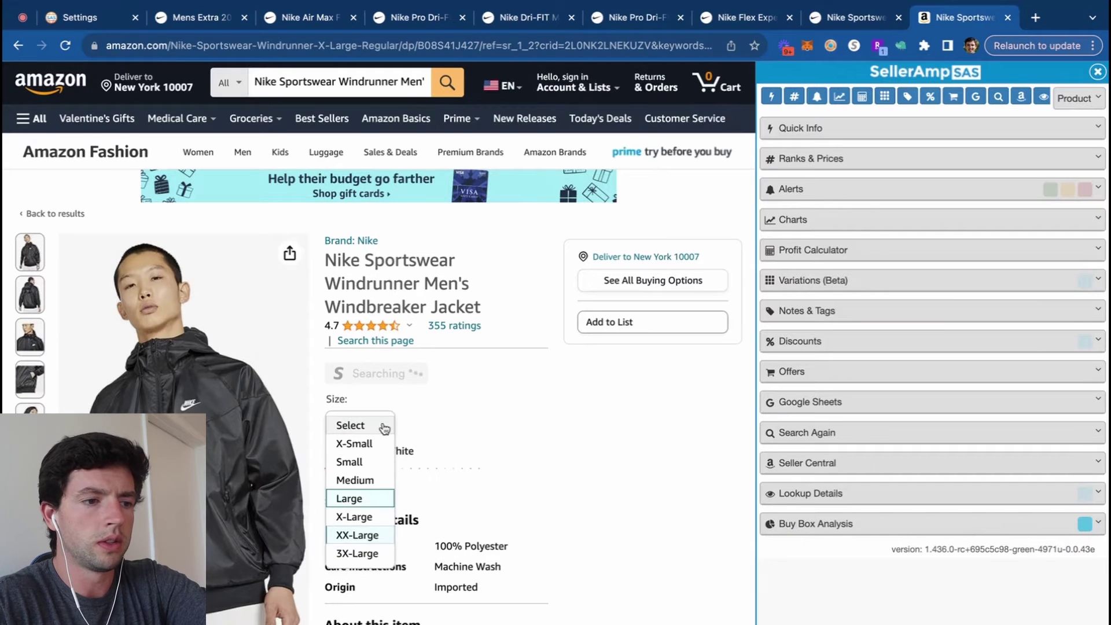
pyautogui.press('Return')
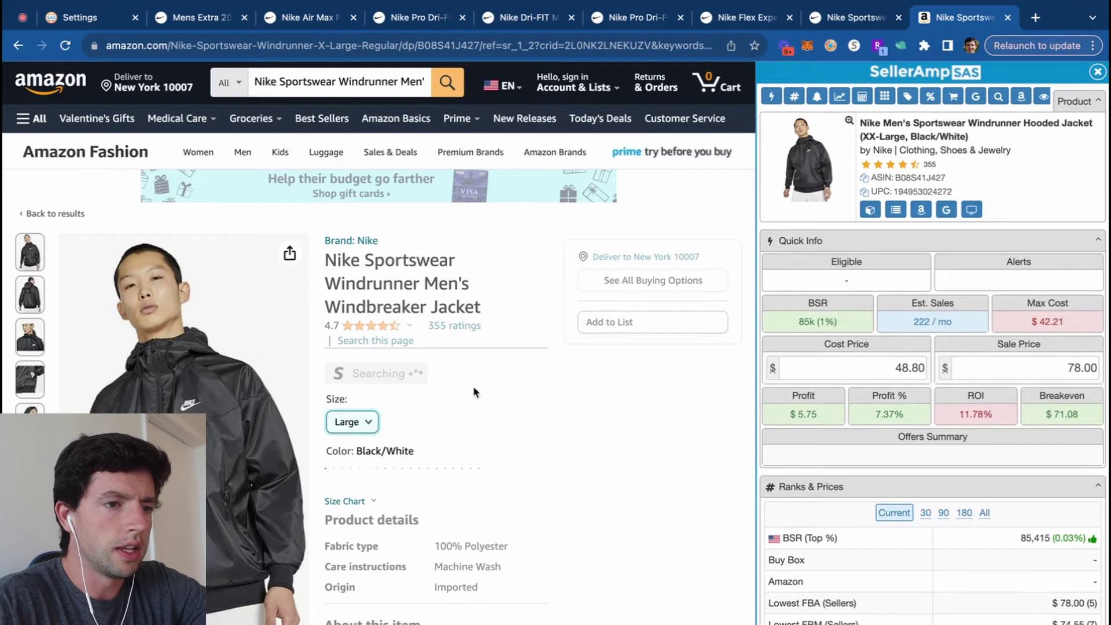
pyautogui.click(609, 289)
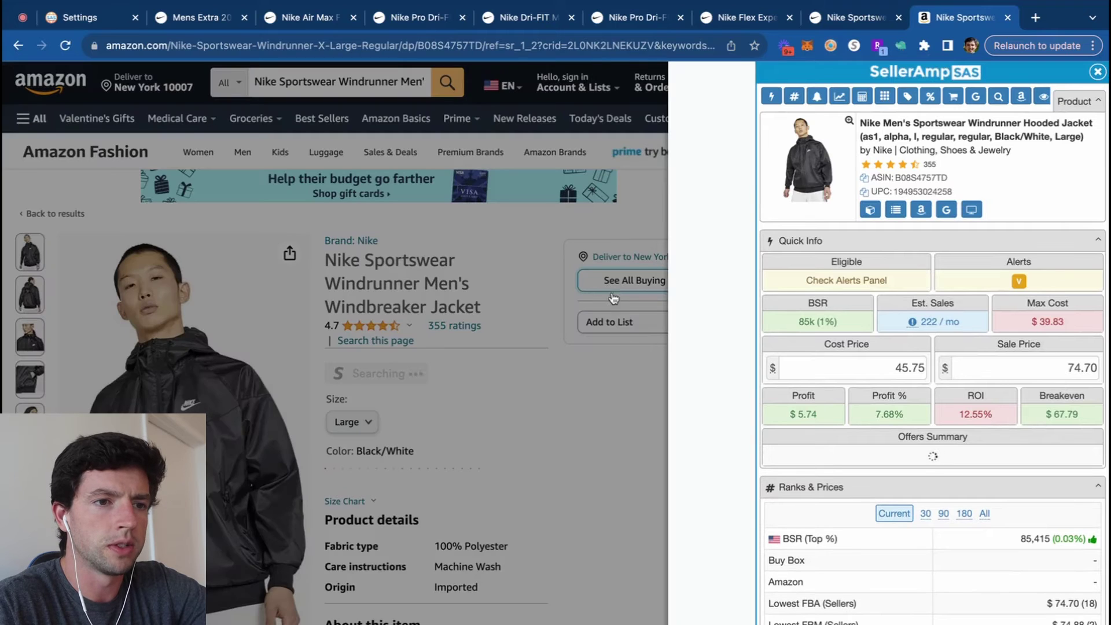
pyautogui.click(608, 405)
# Select the Medium size of the jacket to check its price and profit figures in SellerAmp
pyautogui.click(368, 422)
pyautogui.press('Up')
pyautogui.press('Return')
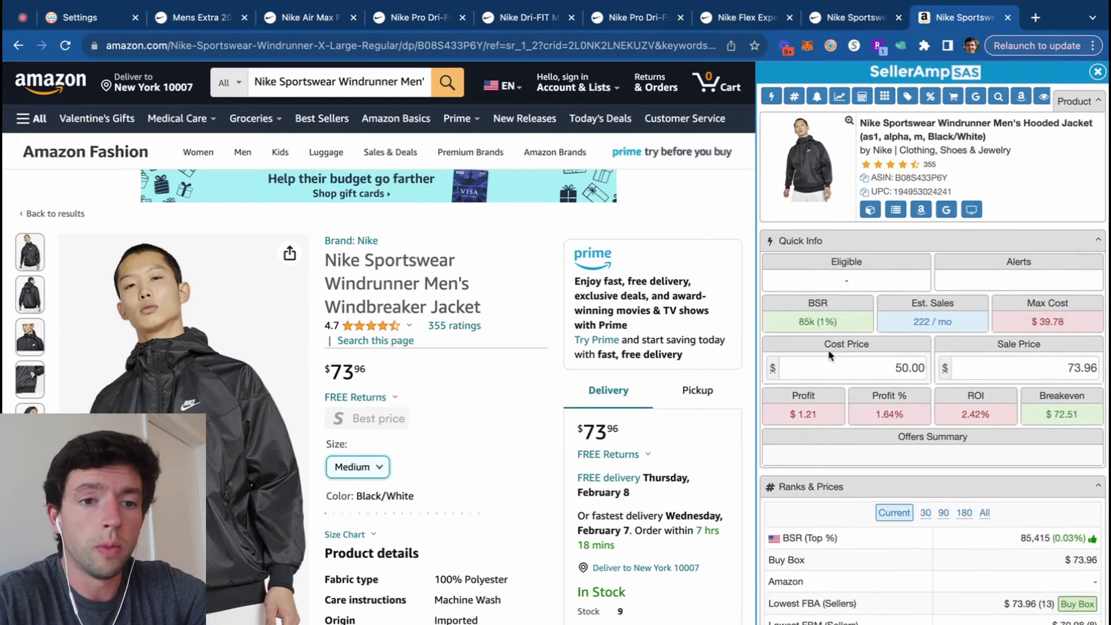
# Select the Small size of the jacket and view all its buying options
pyautogui.click(386, 463)
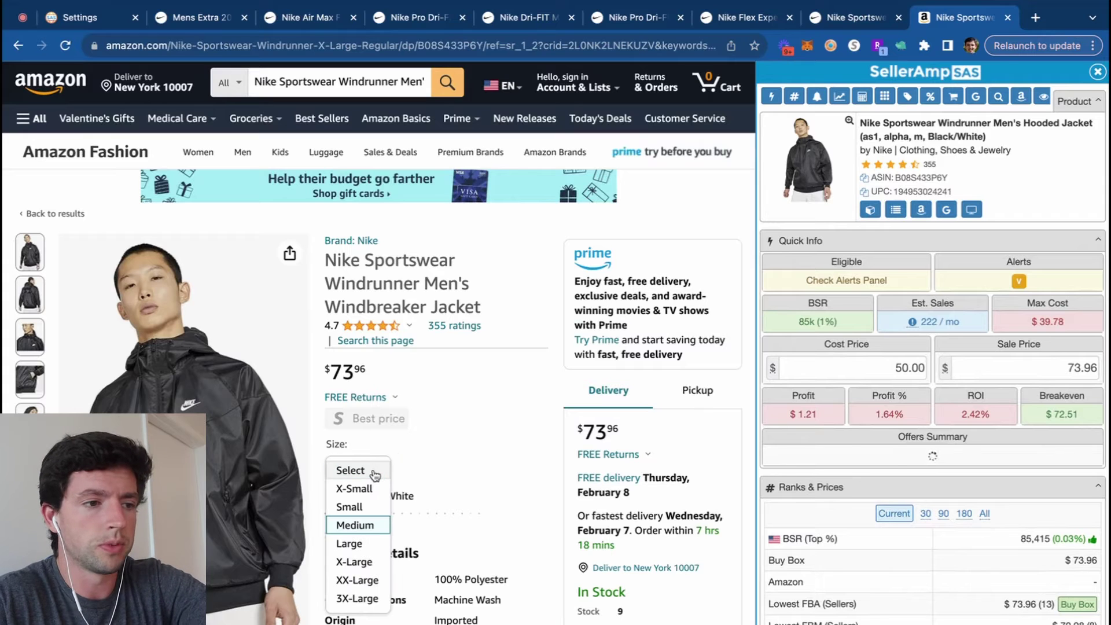
pyautogui.press('Up')
pyautogui.press('Up')
pyautogui.press('Down')
pyautogui.press('Return')
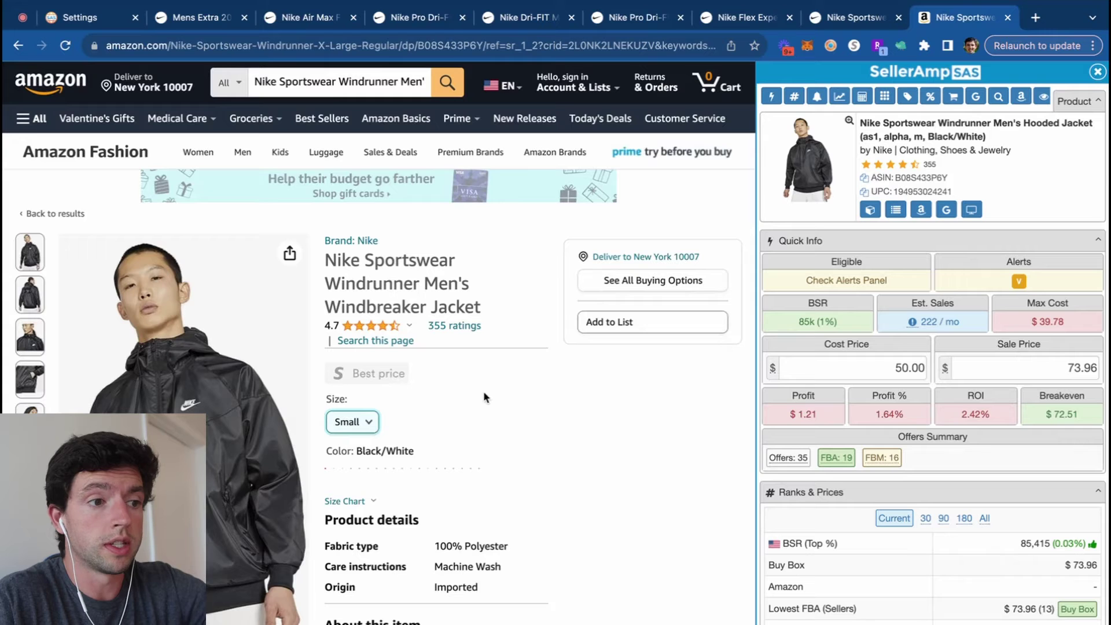
pyautogui.click(600, 297)
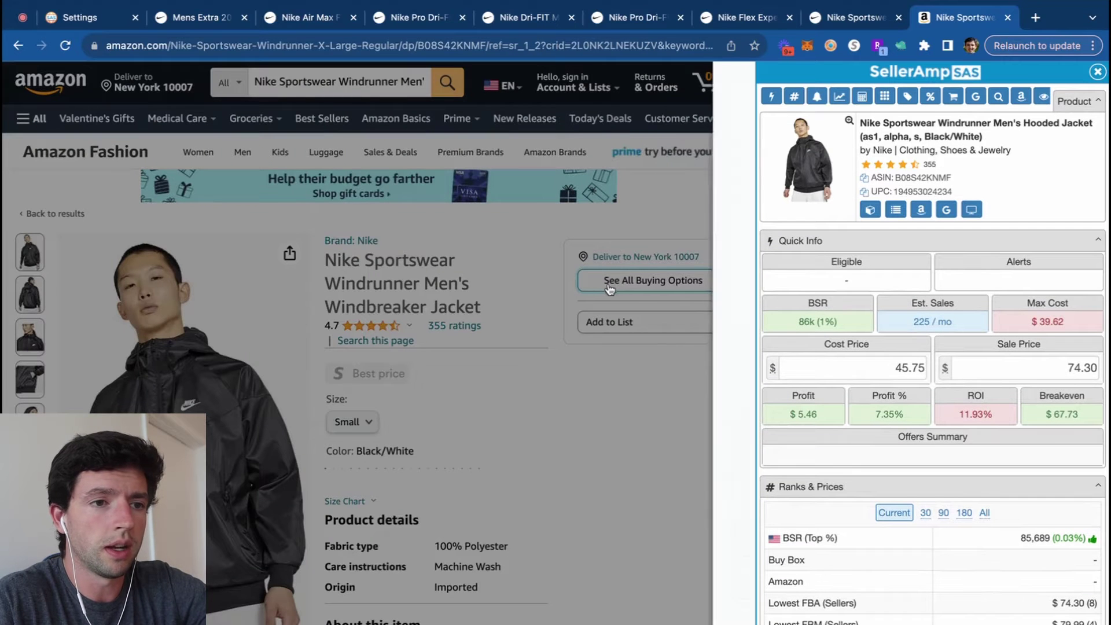
pyautogui.click(602, 416)
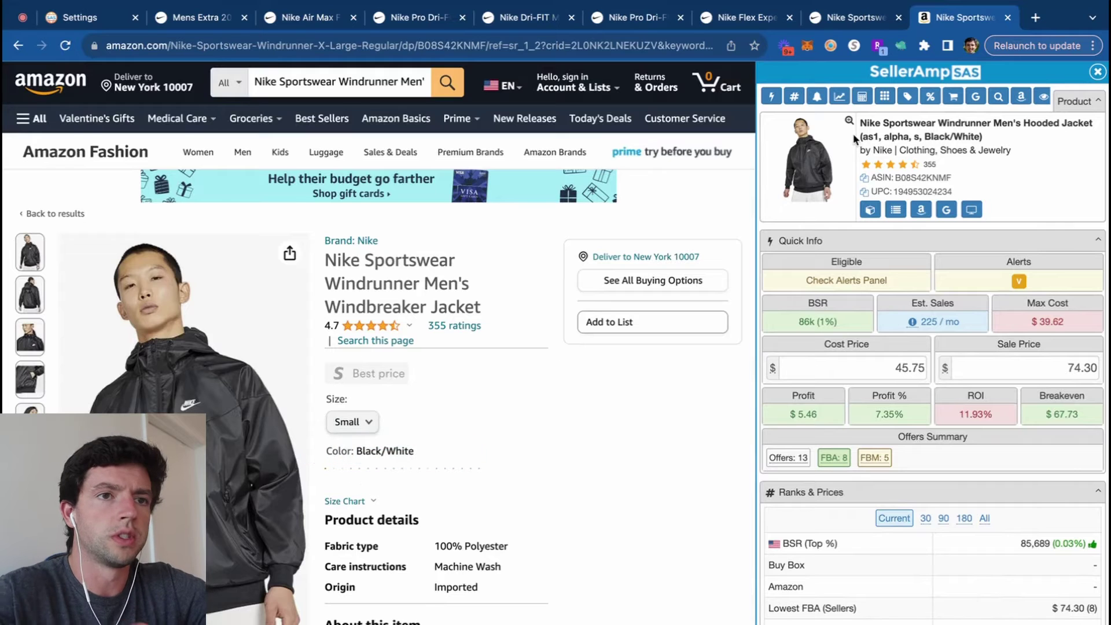
# Close the Windrunner page on Nike and go to the Nike Flex Experience Run 11 shoe page
pyautogui.click(874, 23)
pyautogui.click(899, 18)
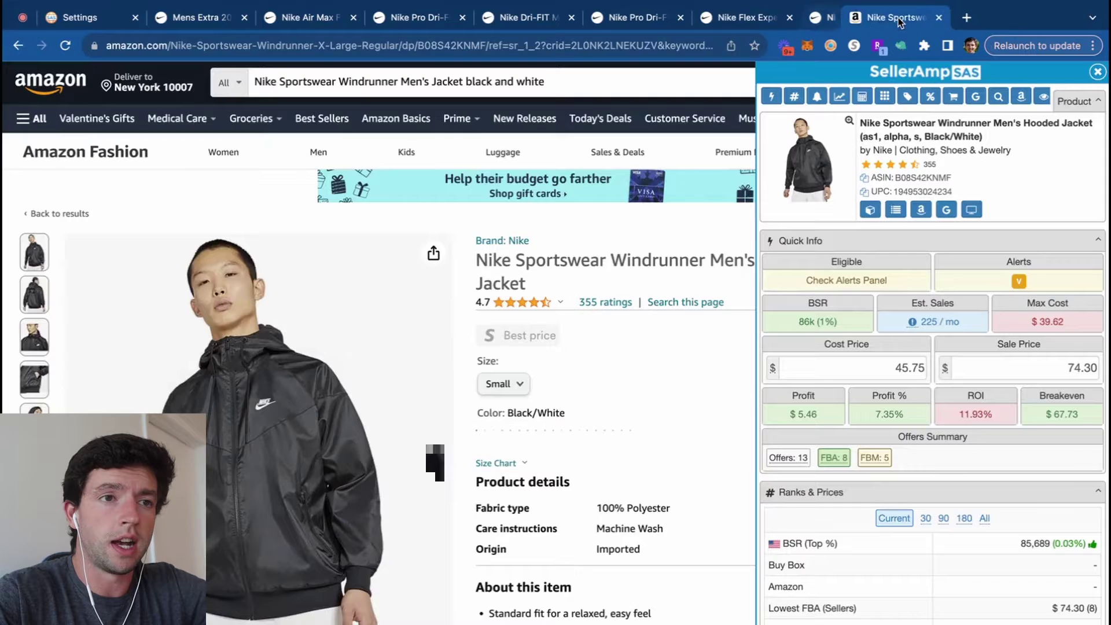
pyautogui.click(749, 18)
pyautogui.moveTo(886, 272); pyautogui.dragTo(682, 239)
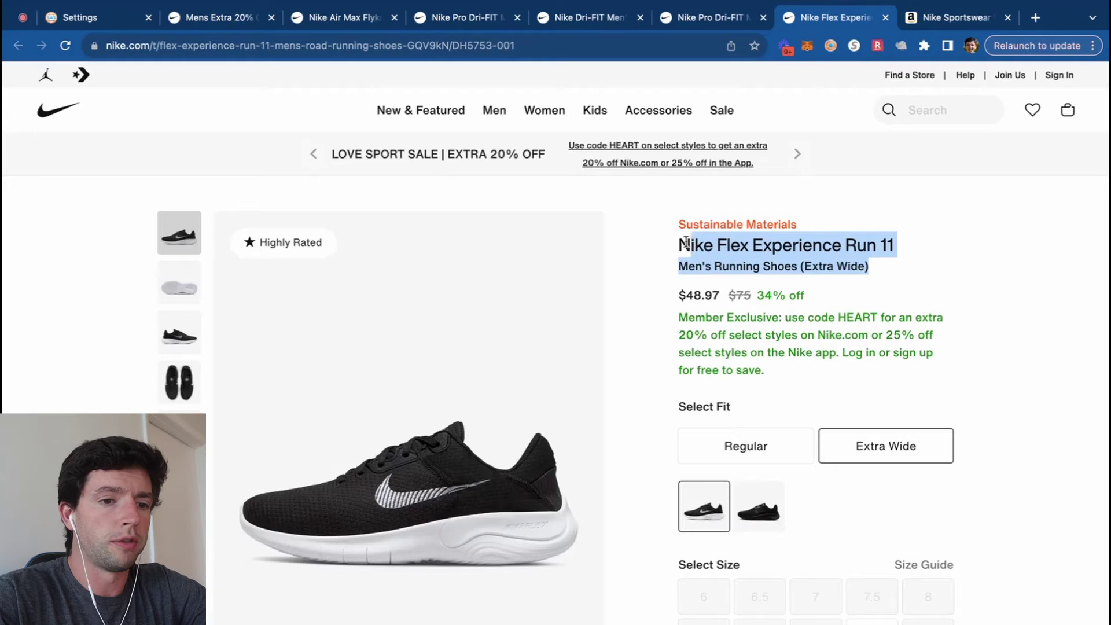
# Compare the shoe's Regular and Extra Wide fits, and view the Extra Wide version in all black and in black and white
pyautogui.click(767, 445)
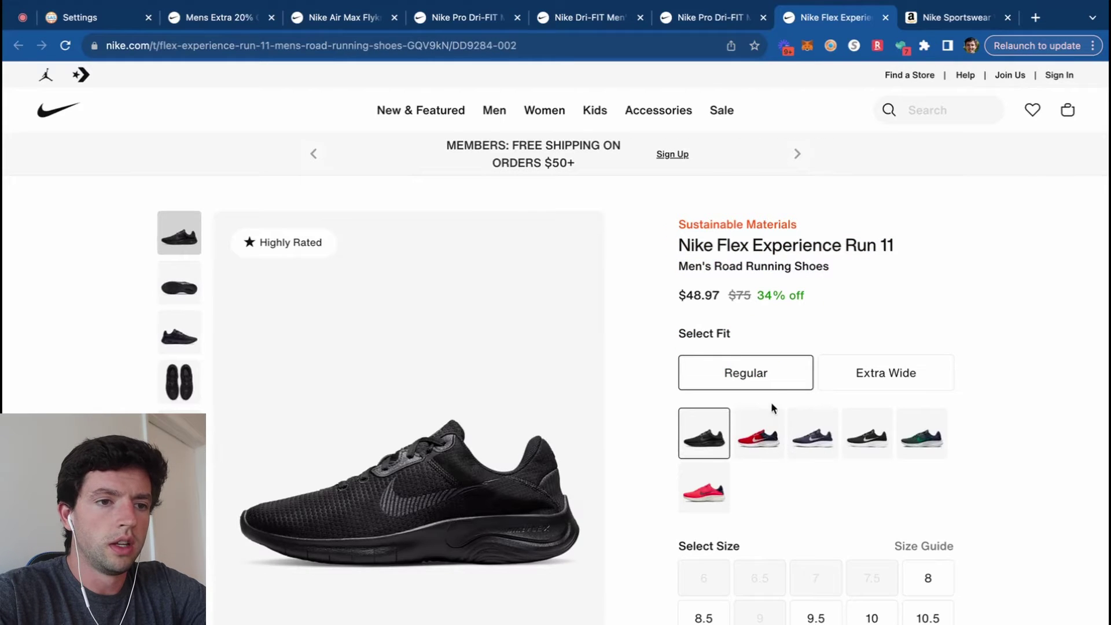
pyautogui.click(851, 372)
pyautogui.click(759, 506)
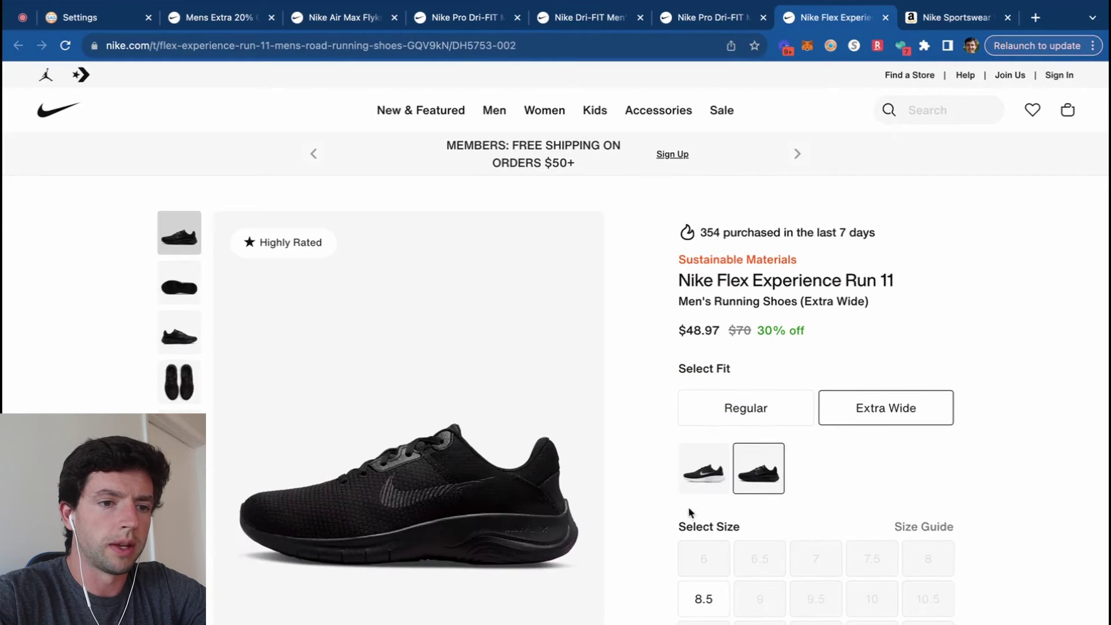
pyautogui.click(703, 541)
# Copy the shoe's name from Nike and search Amazon for "Nike Flex Experience Run 11 Men's Running Shoes (Extra Wide)"
pyautogui.moveTo(878, 291); pyautogui.dragTo(681, 289)
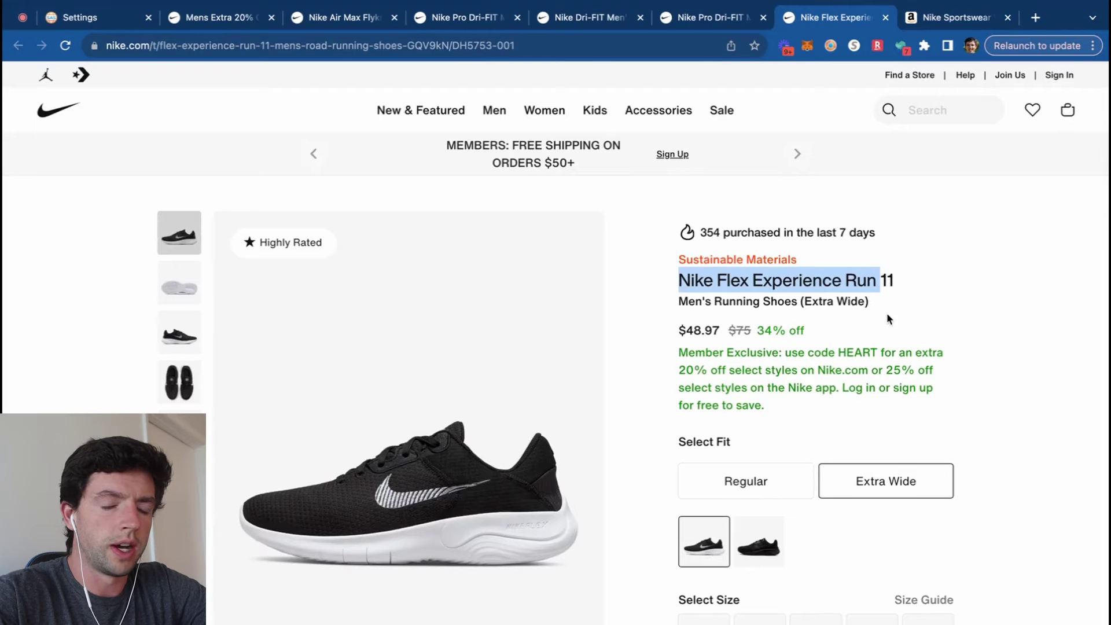
pyautogui.moveTo(868, 299); pyautogui.dragTo(675, 280)
pyautogui.hotkey('ctrl', 'c')
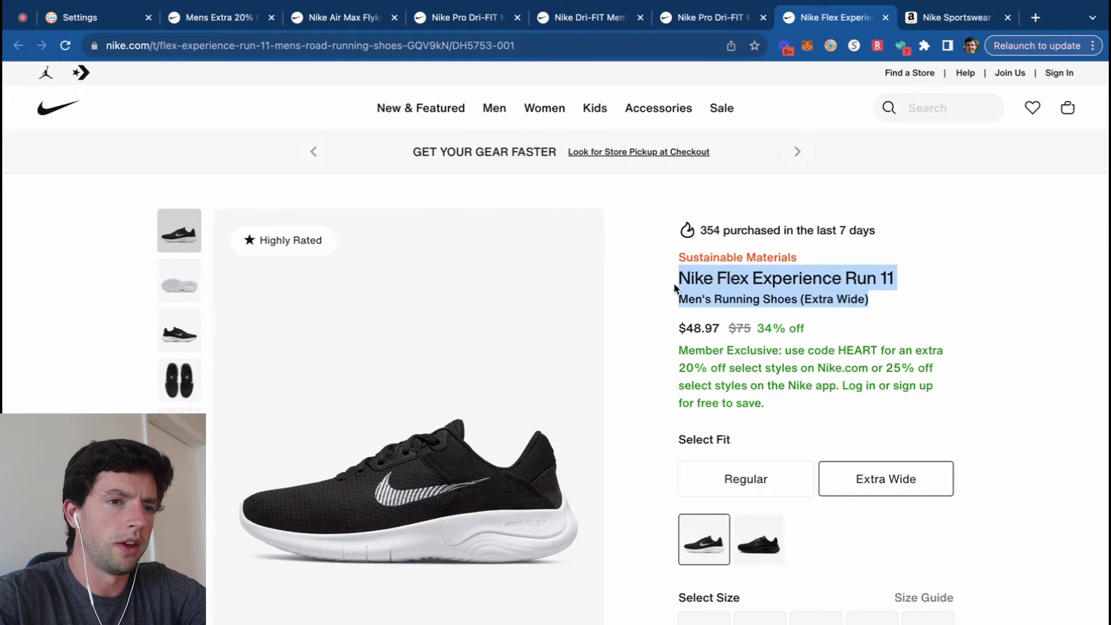
pyautogui.click(924, 19)
pyautogui.click(466, 65)
pyautogui.hotkey('ctrl', 'a')
pyautogui.hotkey('ctrl', 'v')
pyautogui.press('Return')
pyautogui.scroll(-5, 312, 412)
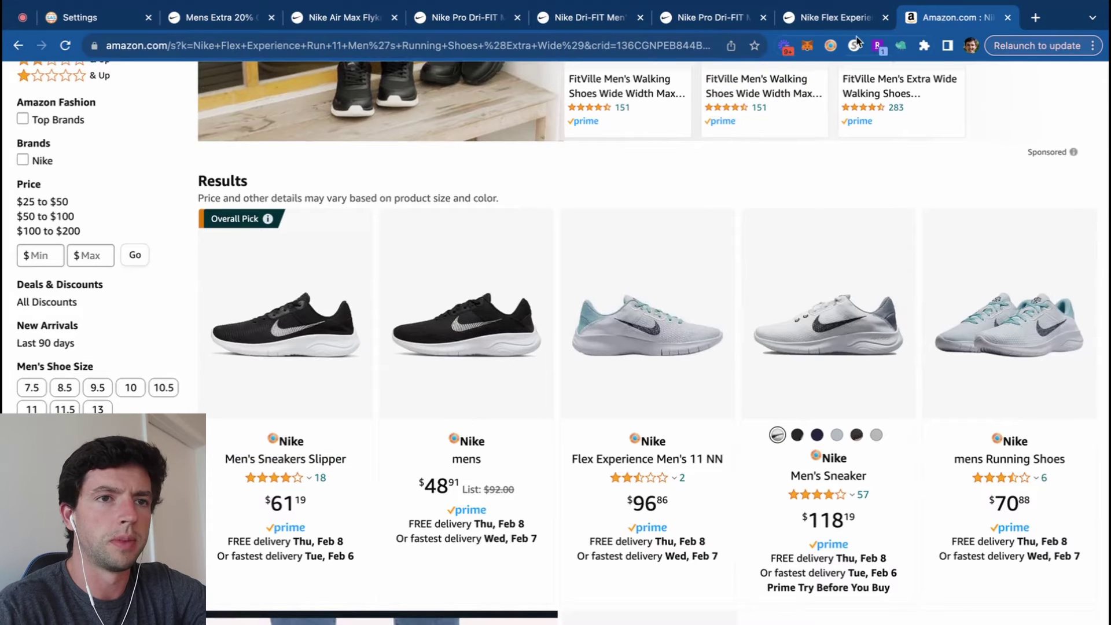
# Close the Flex Experience page and search Amazon for the "Nike Pro Dri-FIT Men's Tights" taken from the Nike page
pyautogui.click(885, 17)
pyautogui.click(695, 23)
pyautogui.moveTo(751, 267); pyautogui.dragTo(666, 242)
pyautogui.click(934, 17)
pyautogui.scroll(10, 556, 290)
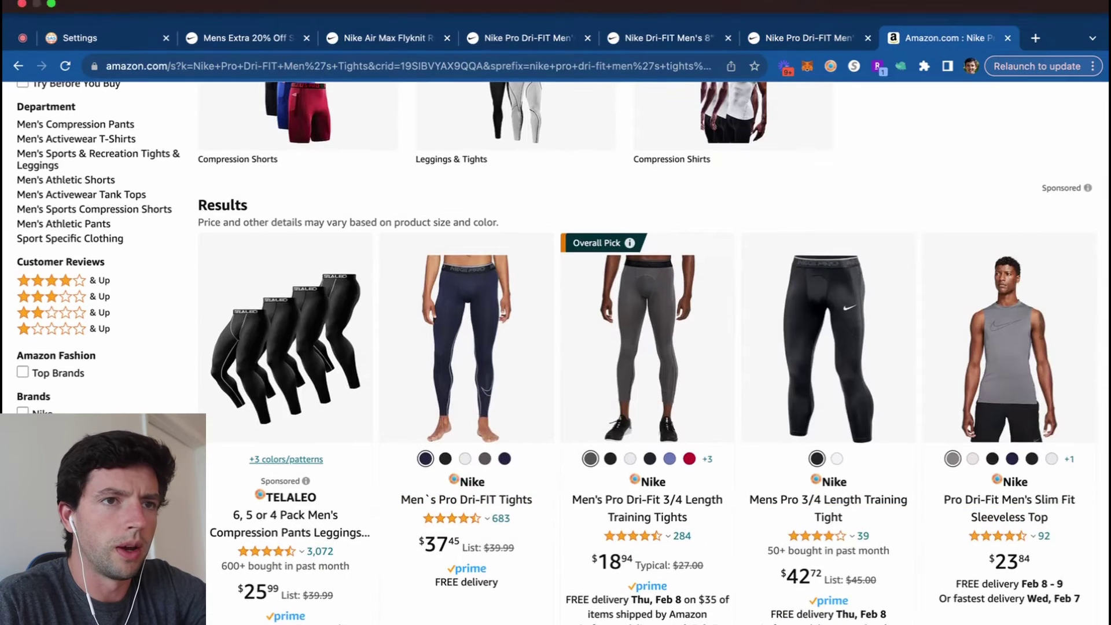
# Check the tights' colour on the Nike page and refine the Amazon search by adding "white black"
pyautogui.click(799, 19)
pyautogui.scroll(-1, 706, 266)
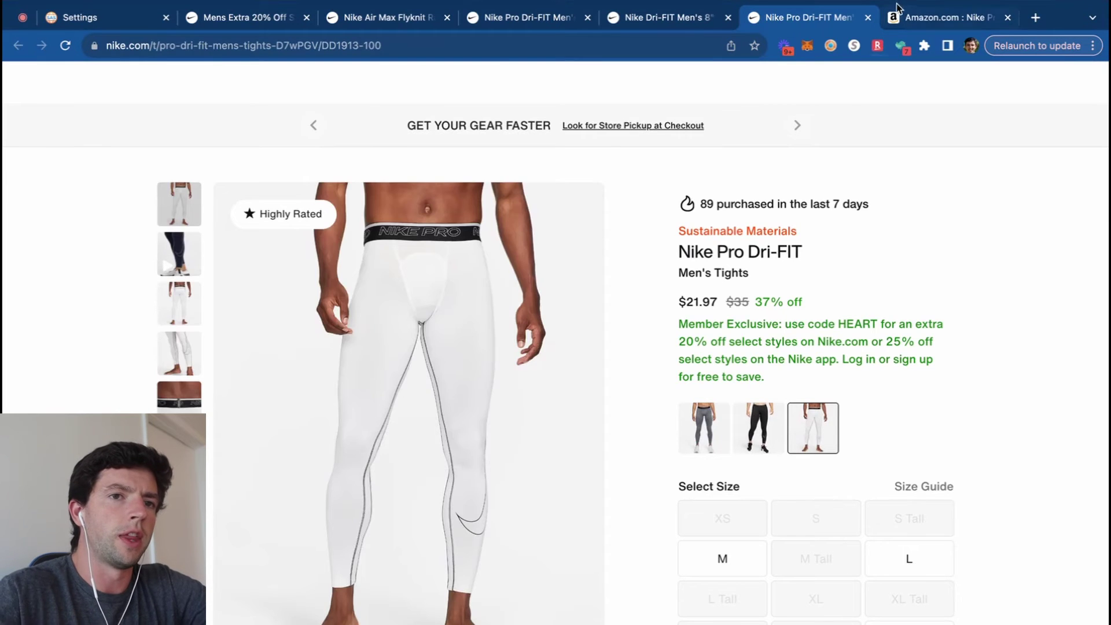
pyautogui.click(937, 17)
pyautogui.scroll(4, 370, 231)
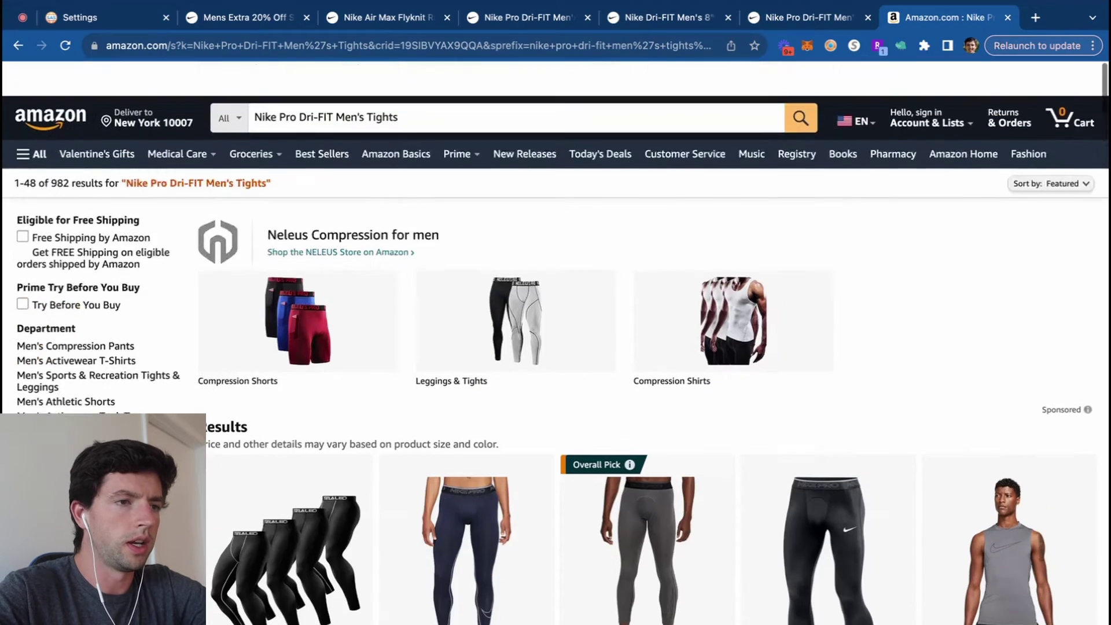
pyautogui.click(415, 85)
pyautogui.write('white black')
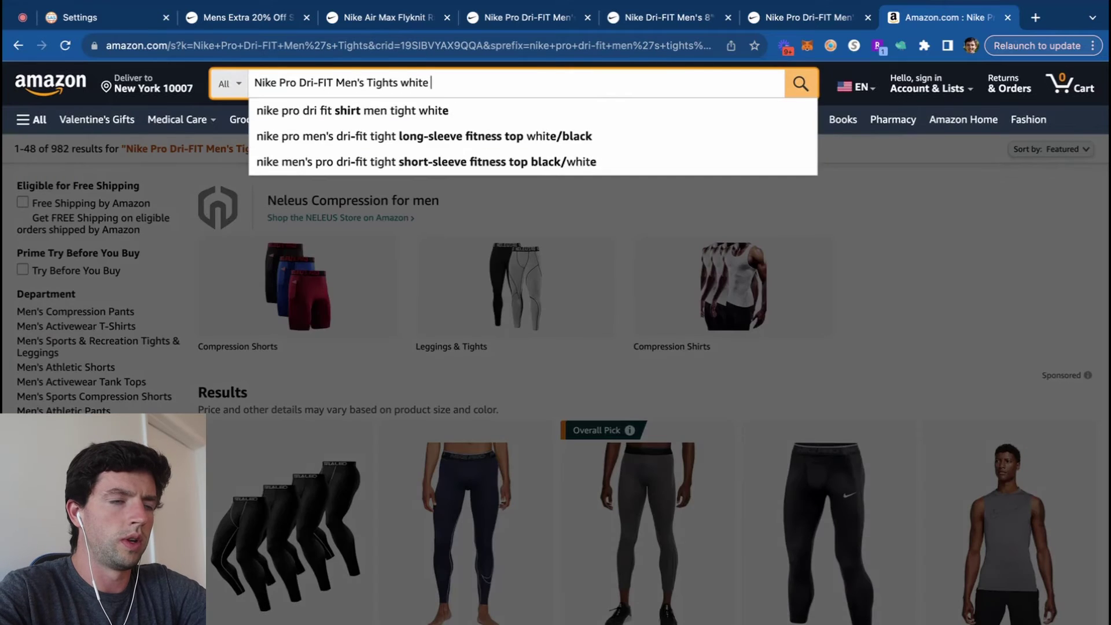
pyautogui.press('Return')
pyautogui.scroll(-3, 404, 373)
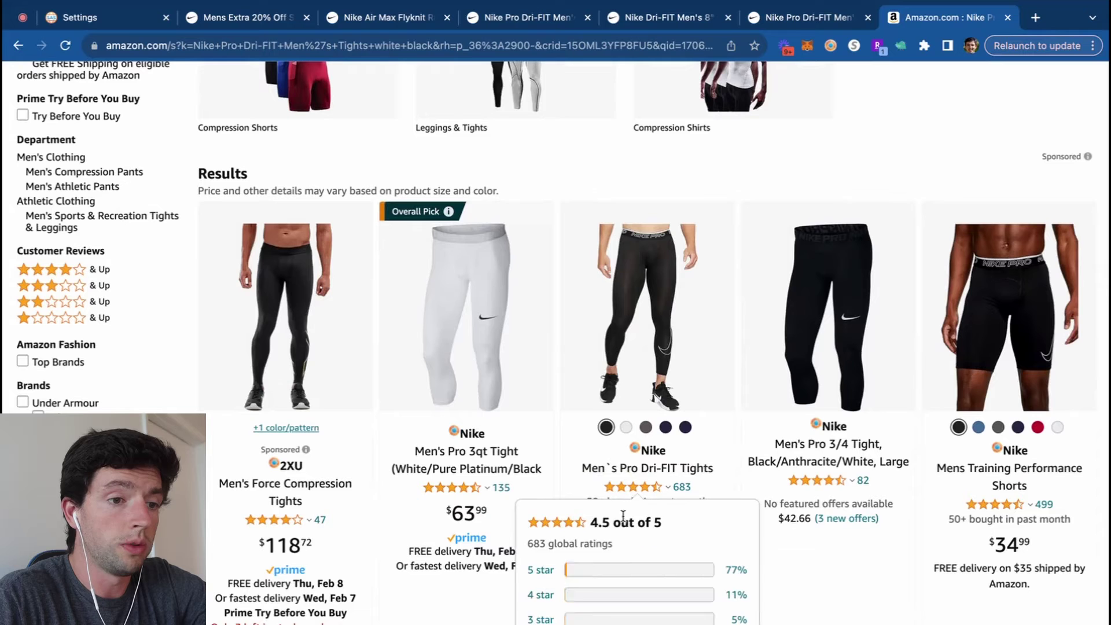
# Open the Amazon listing for Nike Men's Pro Dri-FIT Tights in Black/White and compare it with the Nike page
pyautogui.click(612, 468)
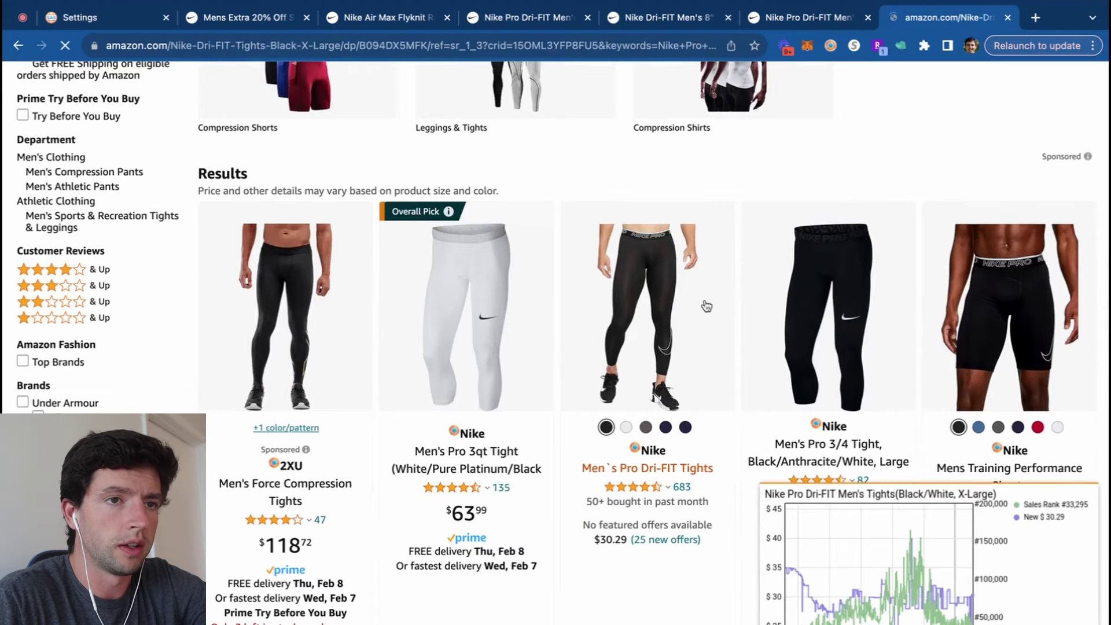
pyautogui.click(807, 18)
pyautogui.click(895, 19)
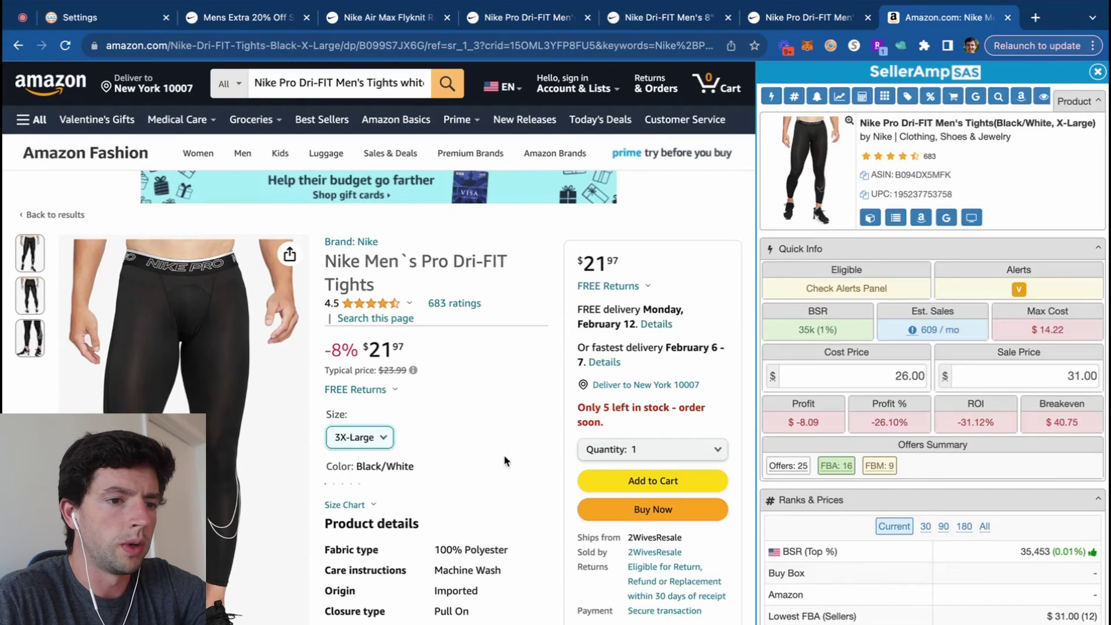
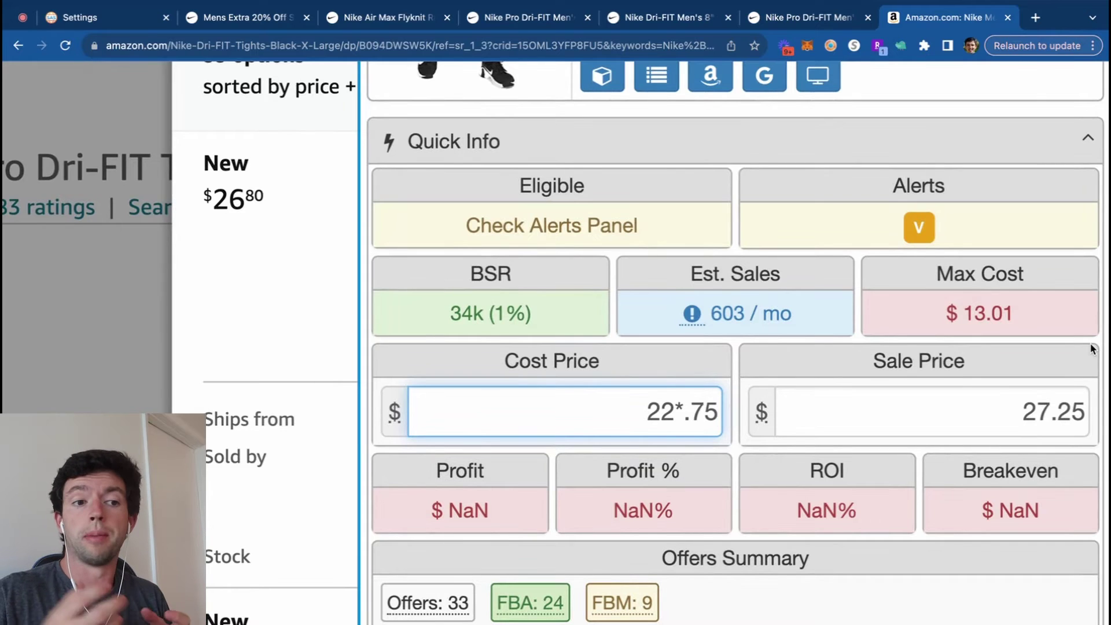
# Set the Large tights' cost price to 22*.75 in SellerAmp and examine the one-year price and sales rank chart
pyautogui.press('Return')
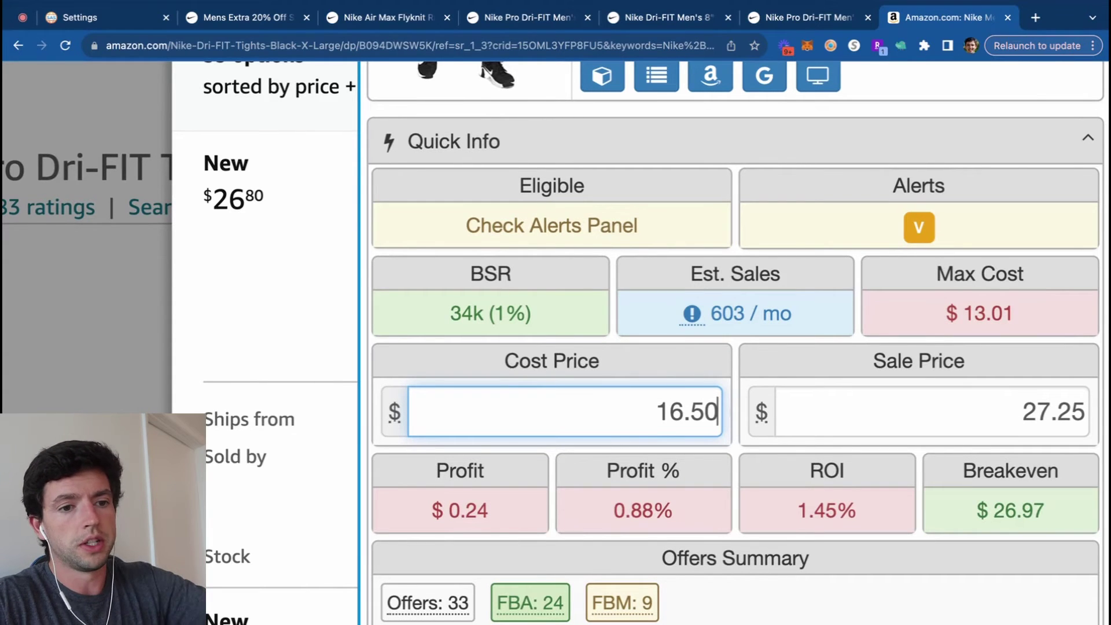
pyautogui.scroll(-5, 556, 343)
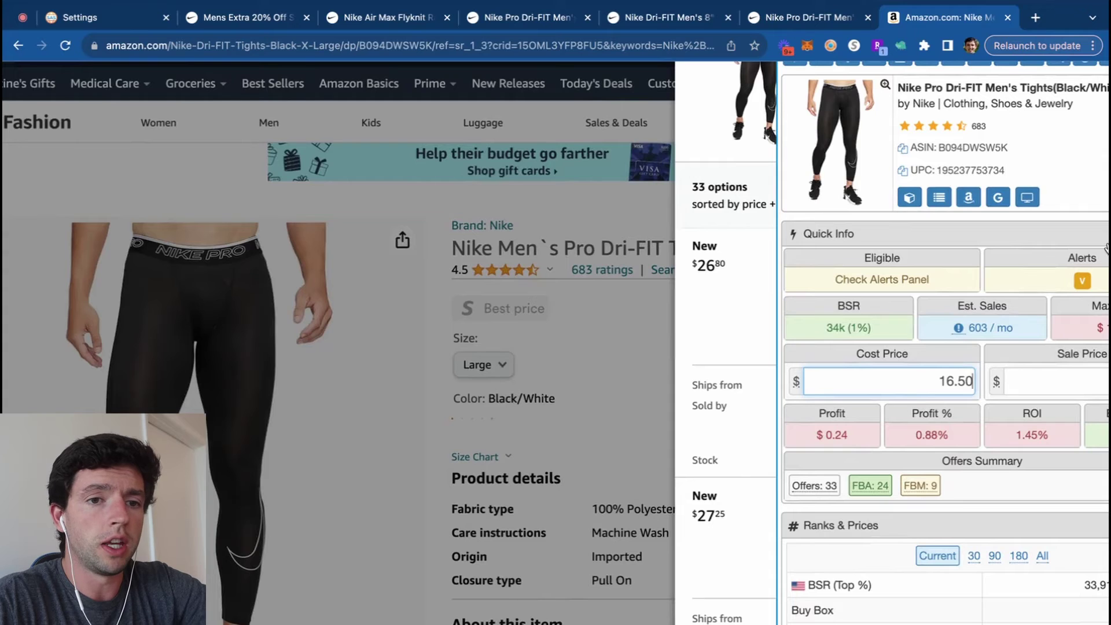
pyautogui.scroll(-10, 1051, 276)
pyautogui.scroll(1, 1052, 268)
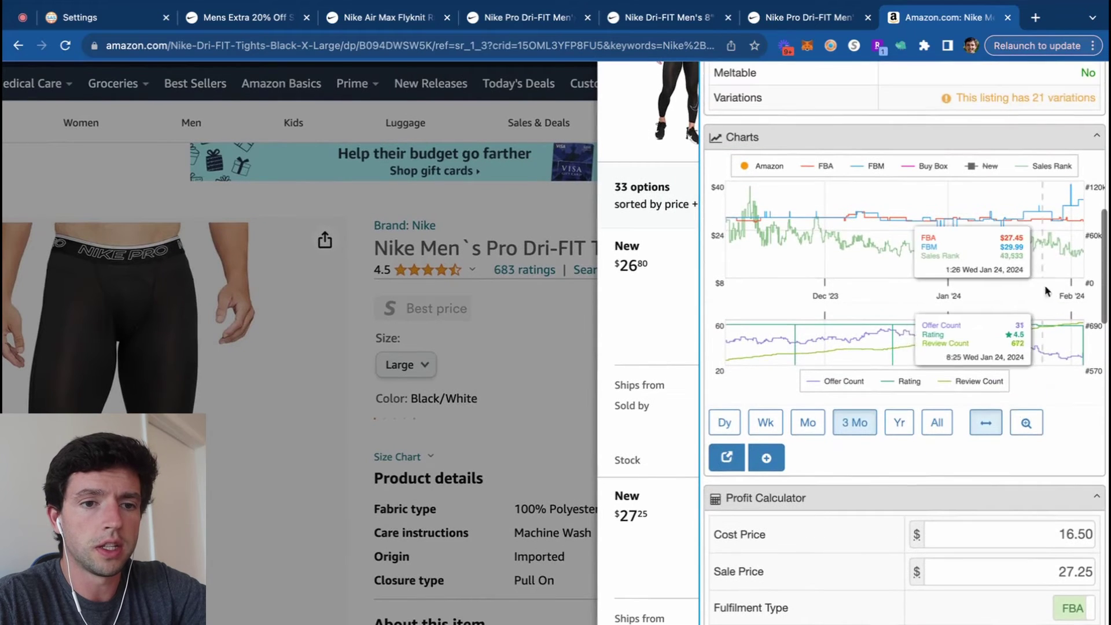
pyautogui.click(899, 423)
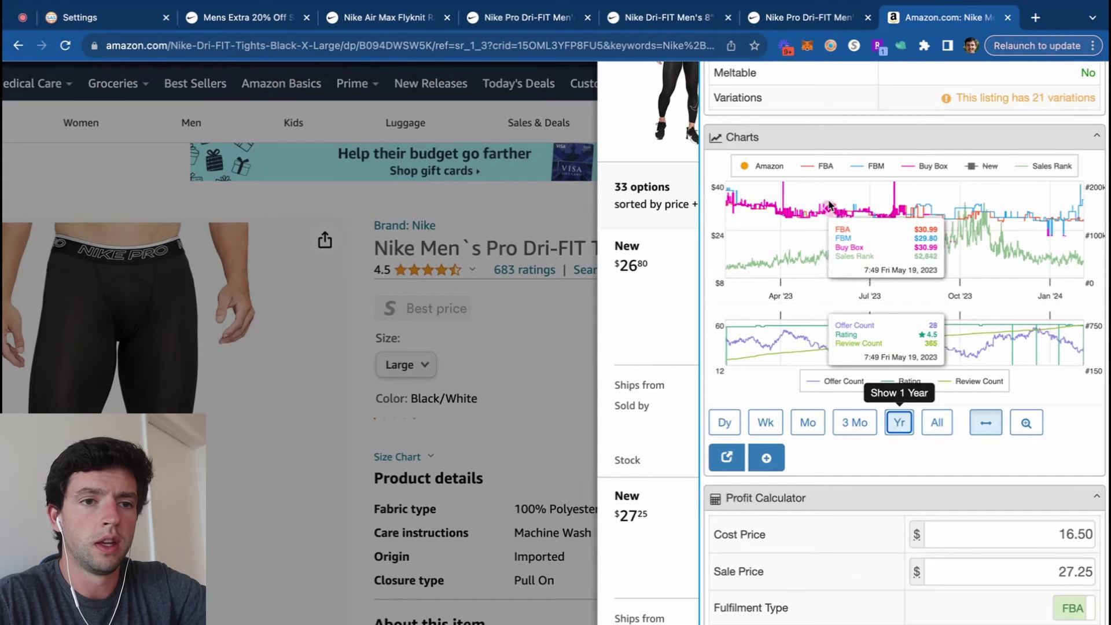
pyautogui.scroll(10, 828, 220)
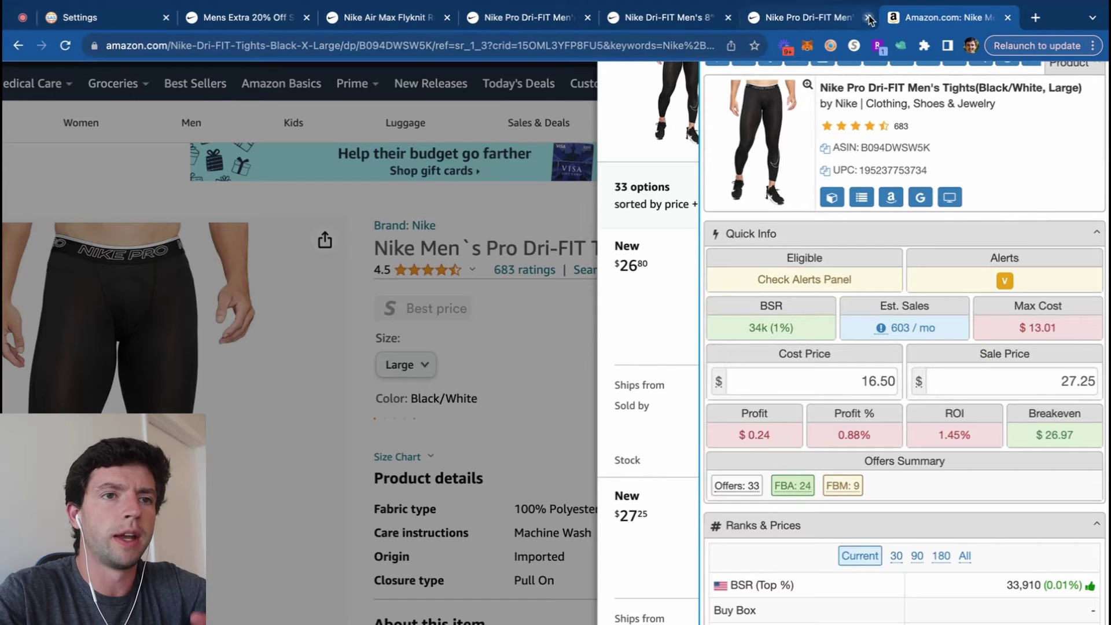
# Close the tights' Nike page and copy the name of the Dri-FIT Men's 8" Knit Training Shorts from Nike
pyautogui.click(870, 21)
pyautogui.click(683, 17)
pyautogui.moveTo(839, 268); pyautogui.dragTo(665, 248)
pyautogui.hotkey('ctrl', 'c')
# Search Amazon for "Nike Dri-FIT Men's 8" Knit Training Shorts size small"
pyautogui.click(907, 12)
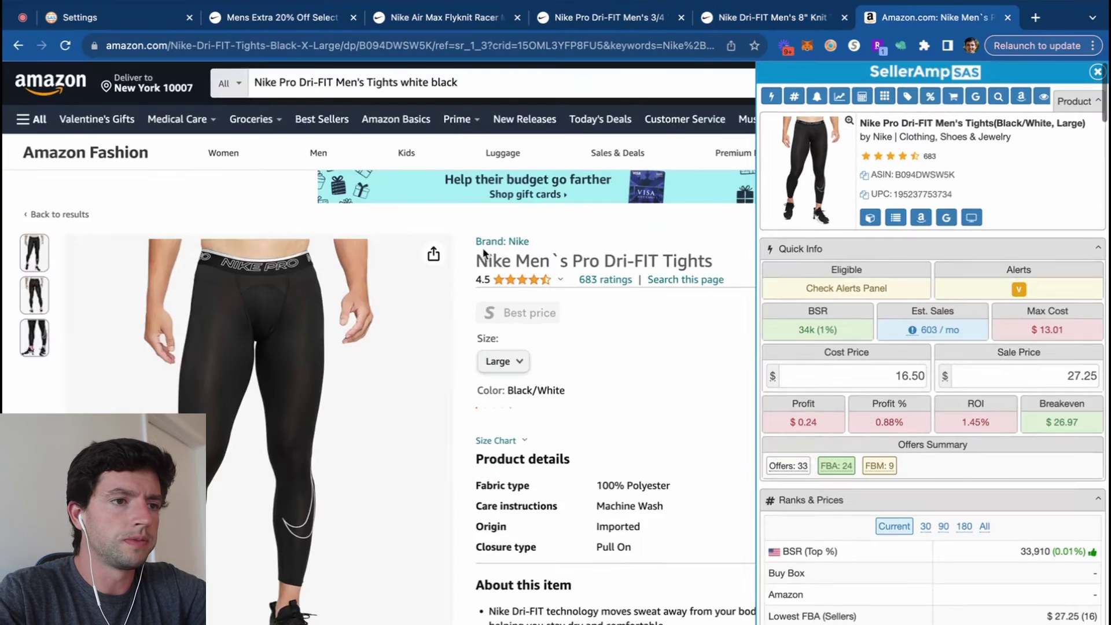
pyautogui.hotkey('ctrl', 'a')
pyautogui.hotkey('ctrl', 'v')
pyautogui.write('size small')
pyautogui.press('Return')
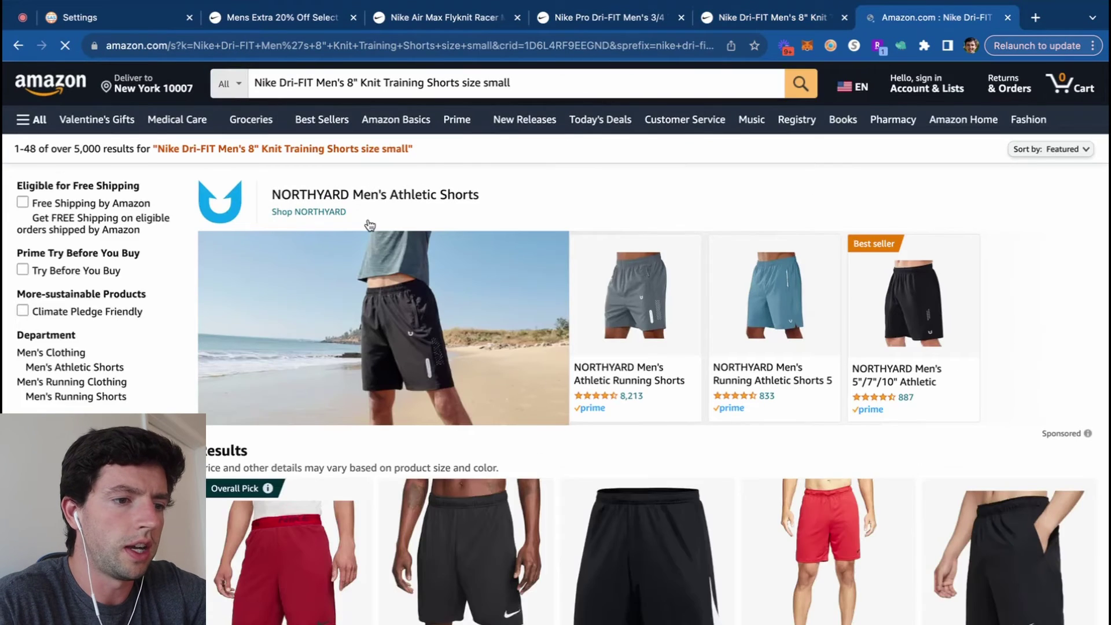
# Open the Amazon listings for the DRI-FIT Flex Woven Shorts nkDJ8686 010 and mens Dry-Fit Training Shorts separately, closing the search results
pyautogui.scroll(-4, 520, 365)
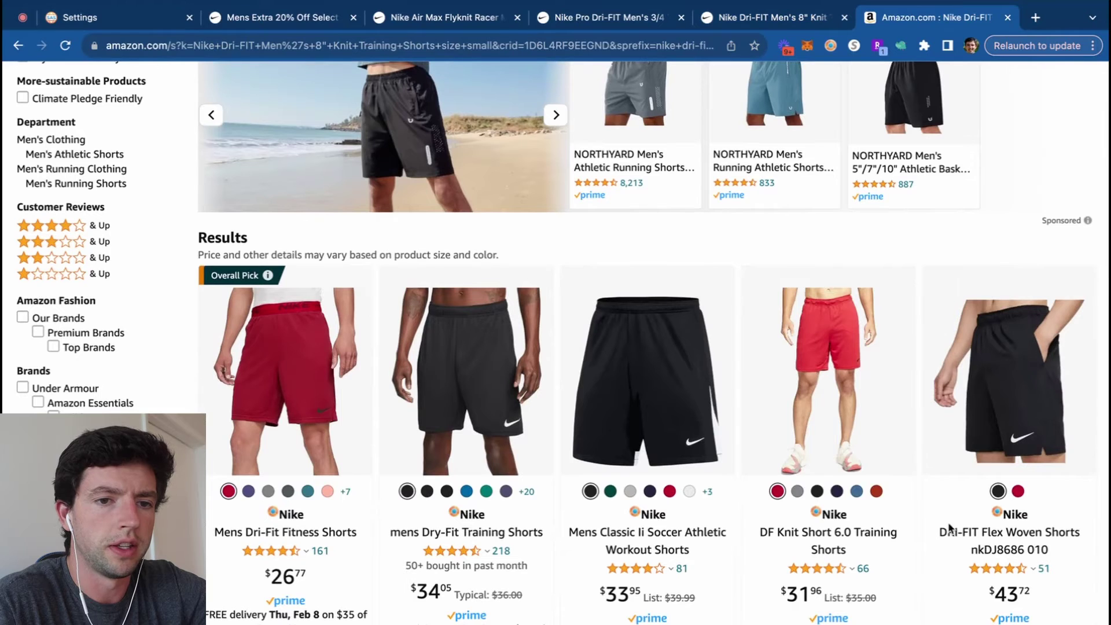
pyautogui.rightClick(949, 527)
pyautogui.click(849, 366)
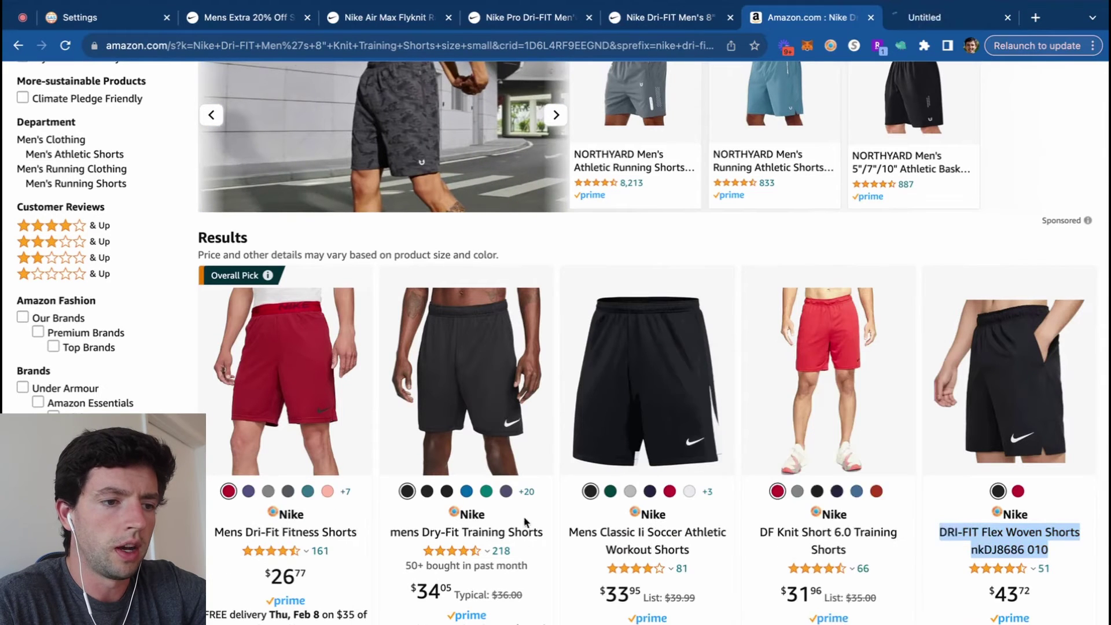
pyautogui.keyDown('super'); pyautogui.click(522, 530); pyautogui.keyUp('super')
pyautogui.press('super+w')
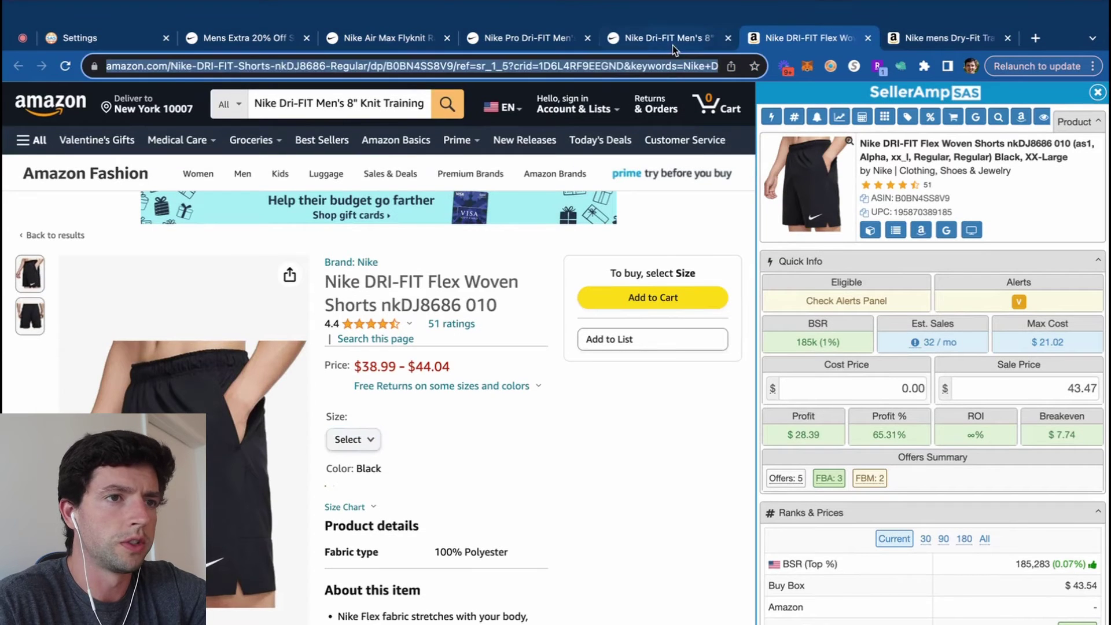
# Compare the Flex Woven Shorts listing with the knit training shorts on Nike and close that Amazon listing
pyautogui.click(705, 23)
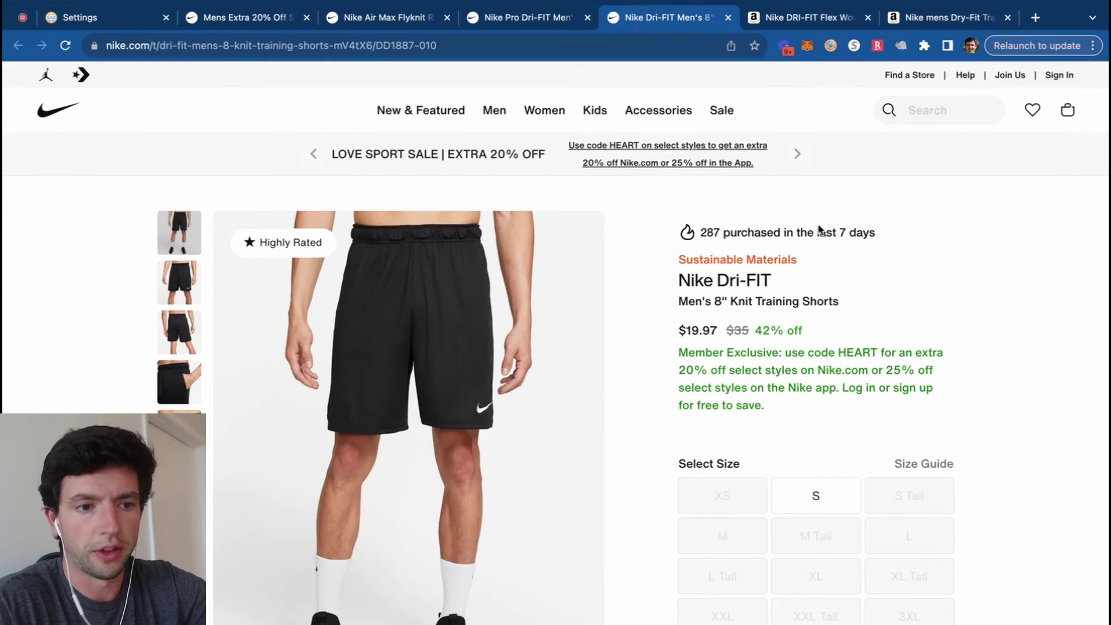
pyautogui.click(821, 22)
pyautogui.click(868, 18)
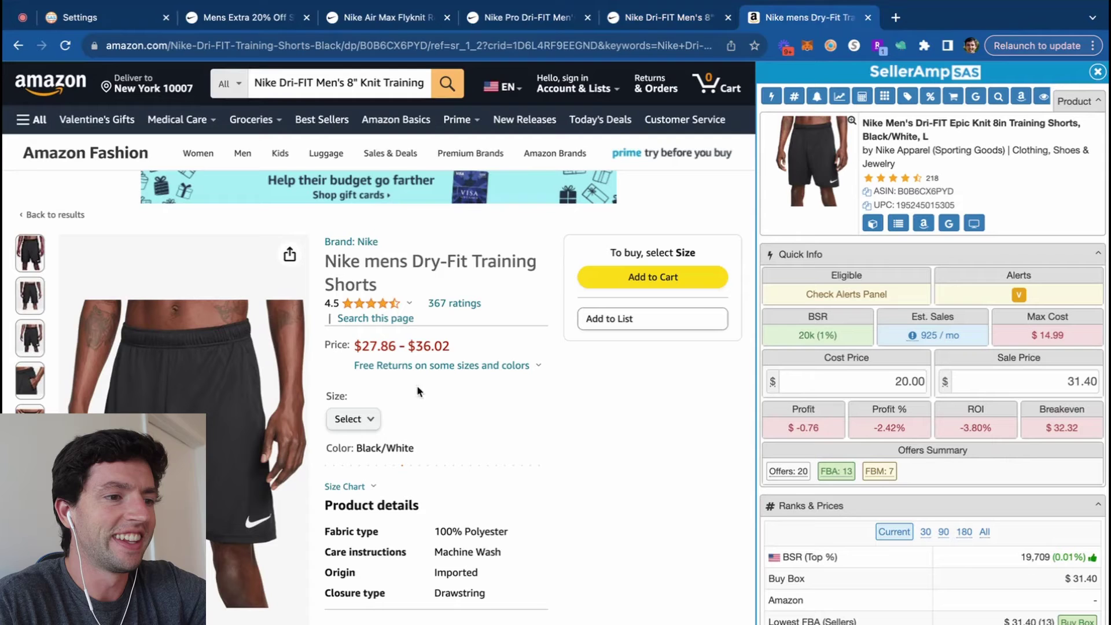
# Select size Small on the Dry-Fit Training Shorts listing and set its SellerAmp cost price to 19.97*.75
pyautogui.click(372, 418)
pyautogui.click(350, 176)
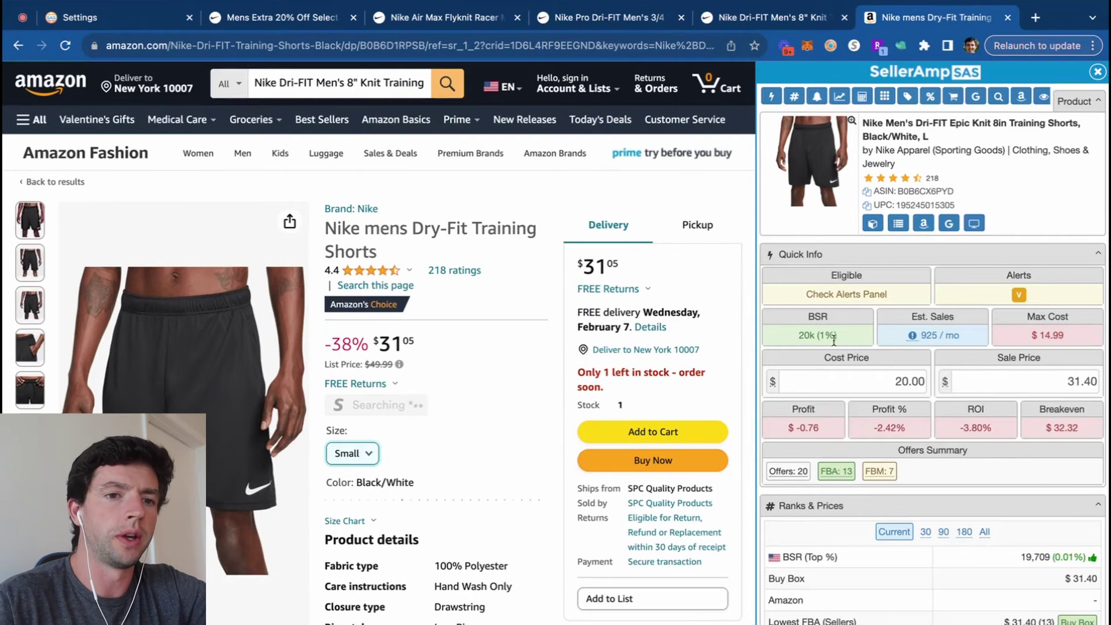
pyautogui.doubleClick(910, 381)
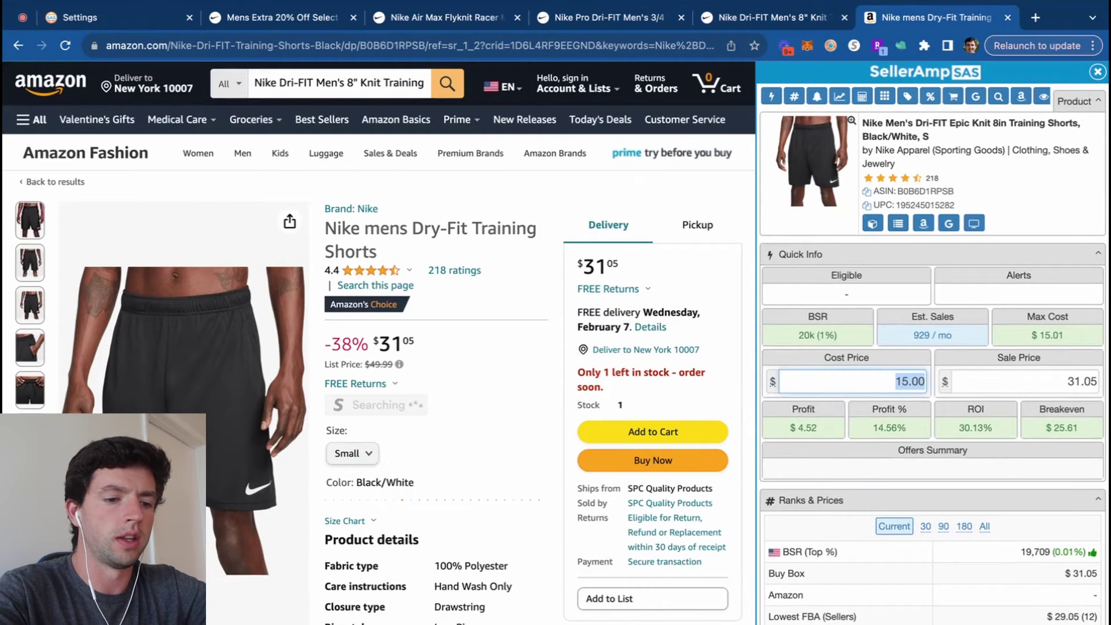
pyautogui.write('19.97*')
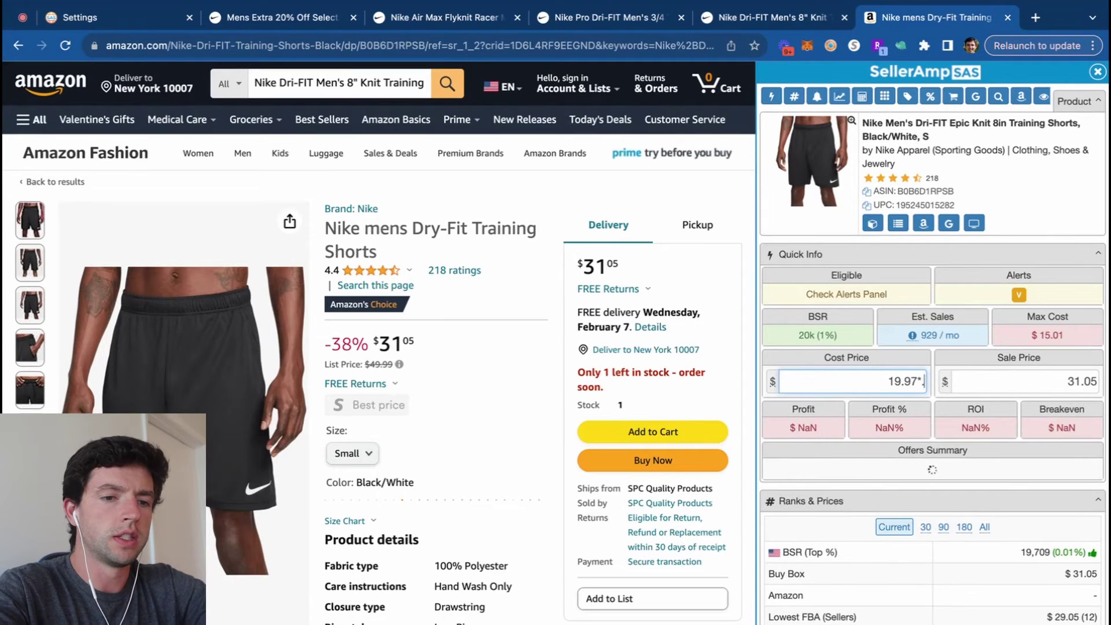
pyautogui.write('.75')
pyautogui.press('Return')
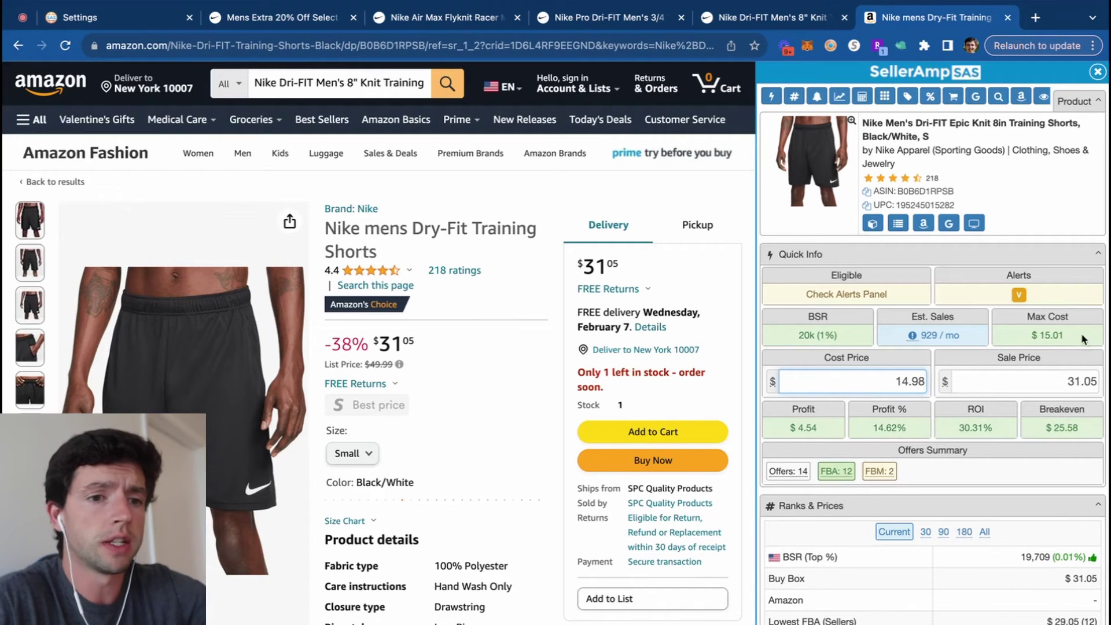
# Multiply the Small shorts' cost price by .96 in SellerAmp
pyautogui.keyDown('ctrl'); pyautogui.scroll(5, 1103, 350); pyautogui.keyUp('ctrl')
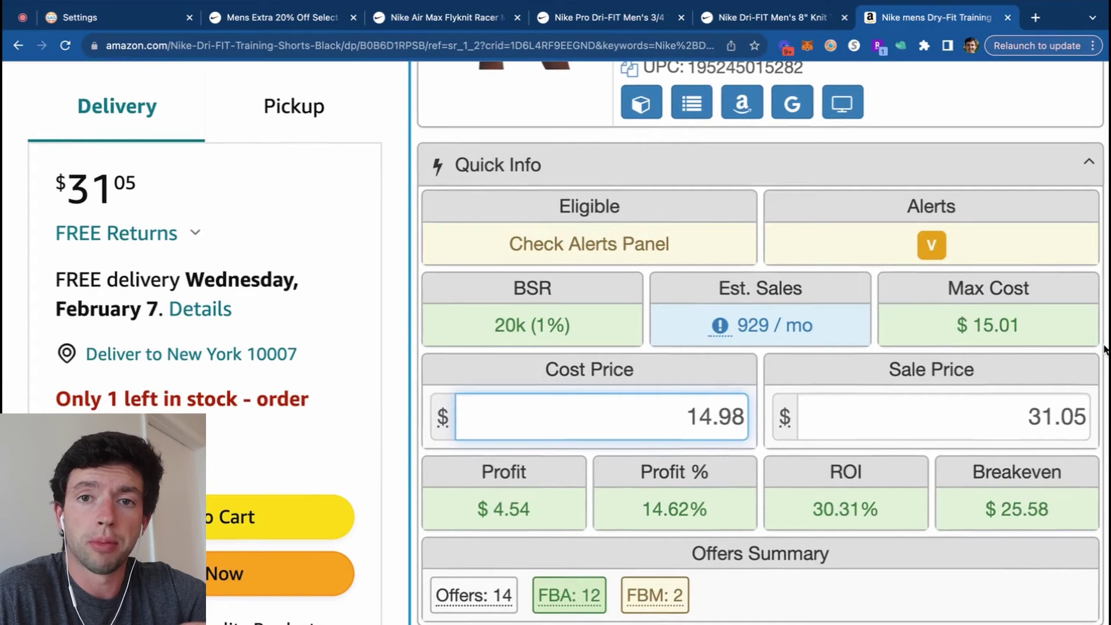
pyautogui.write('*.96')
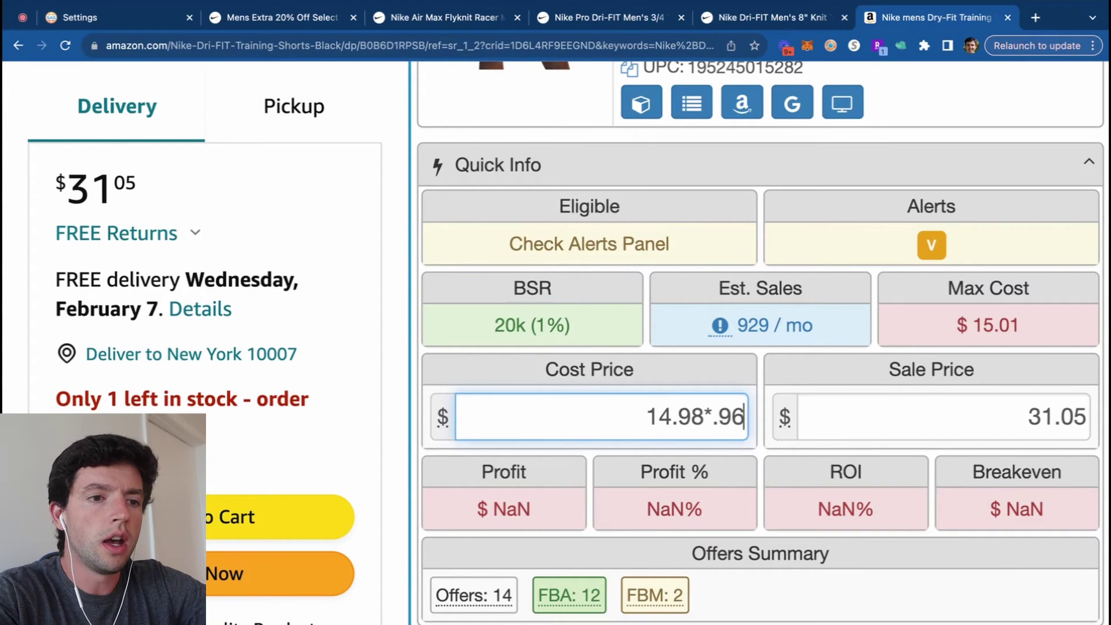
pyautogui.press('Return')
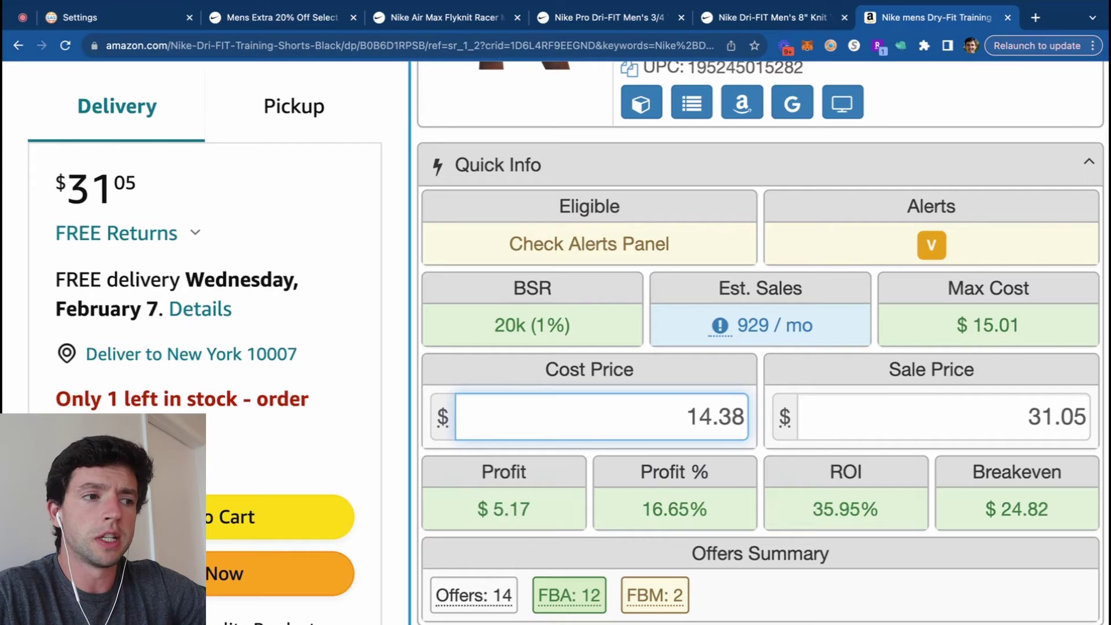
# Check the shorts' Nike page, and examine the three-month price, sales rank and offer count charts in SellerAmp
pyautogui.click(838, 23)
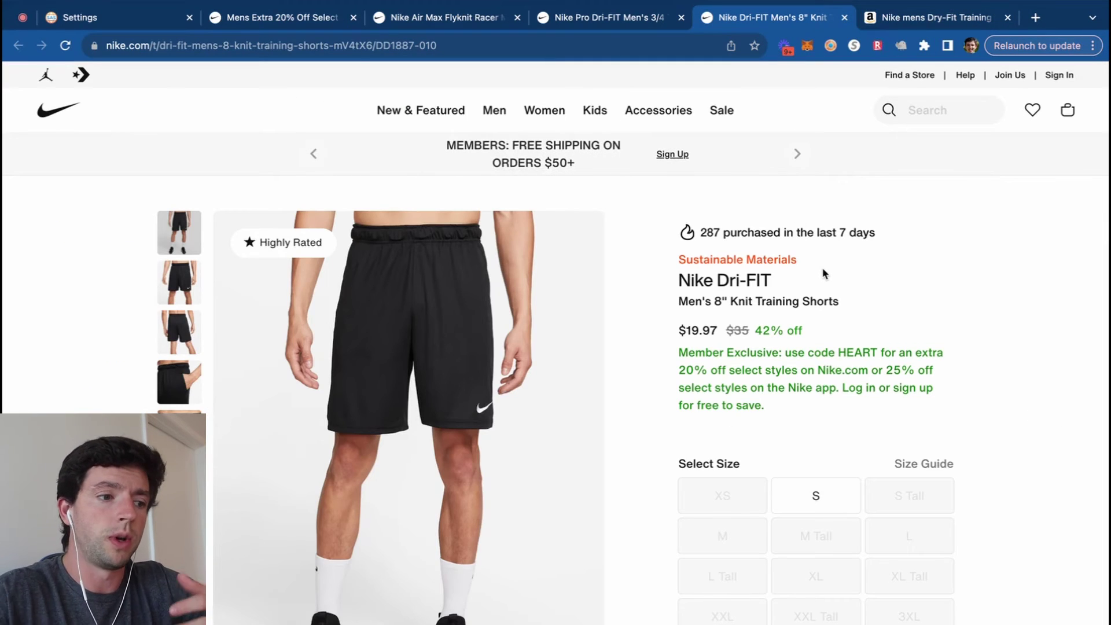
pyautogui.click(935, 17)
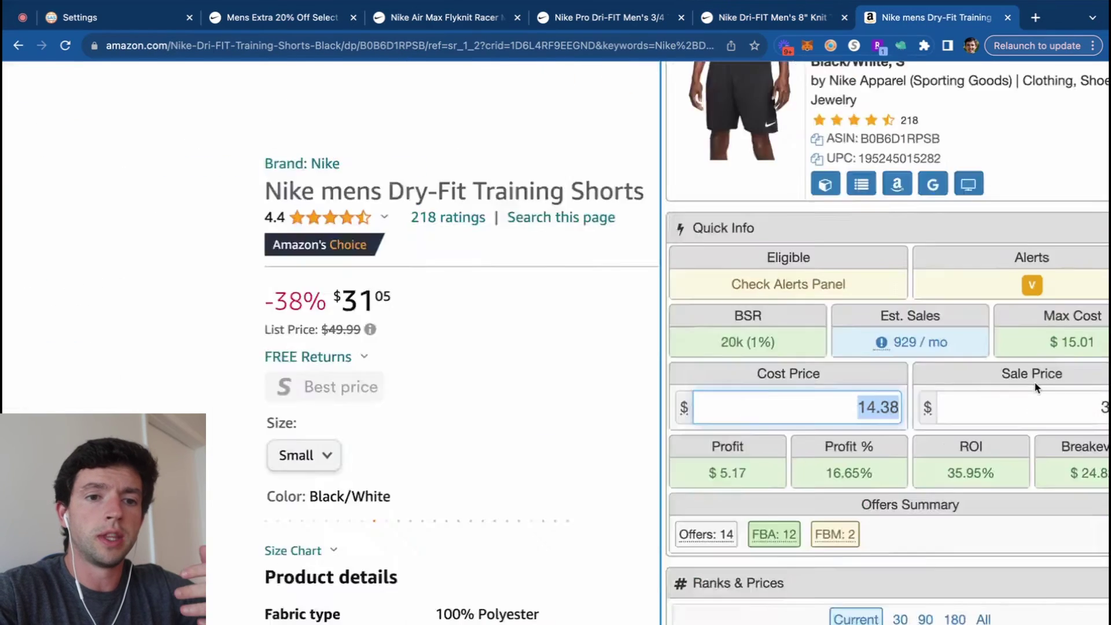
pyautogui.scroll(-6, 1069, 381)
pyautogui.scroll(1, 1077, 362)
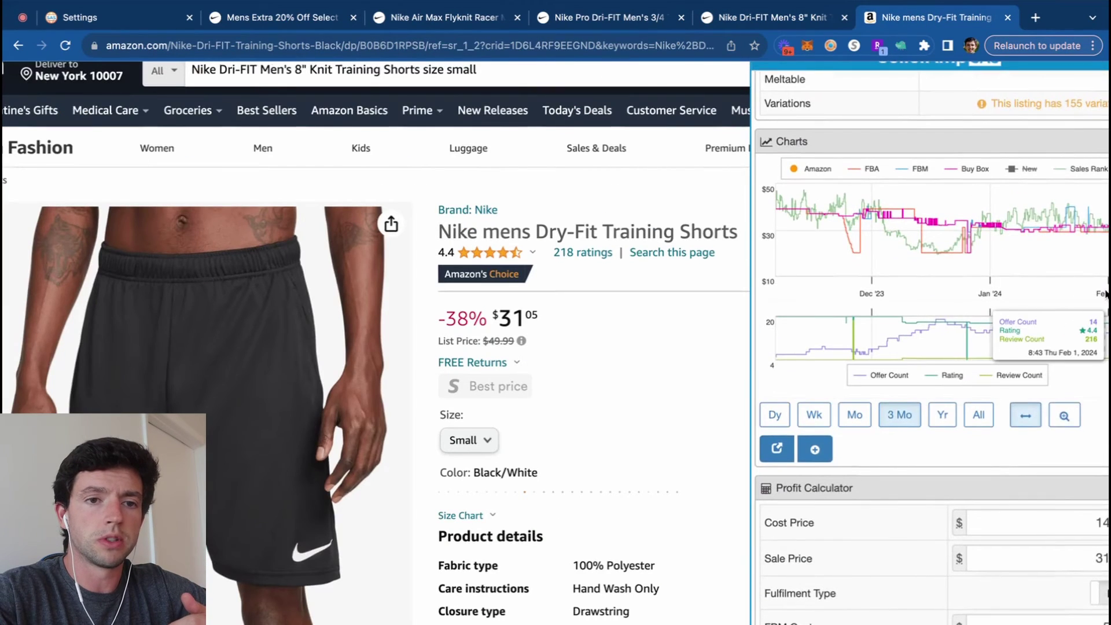
pyautogui.scroll(5, 1107, 281)
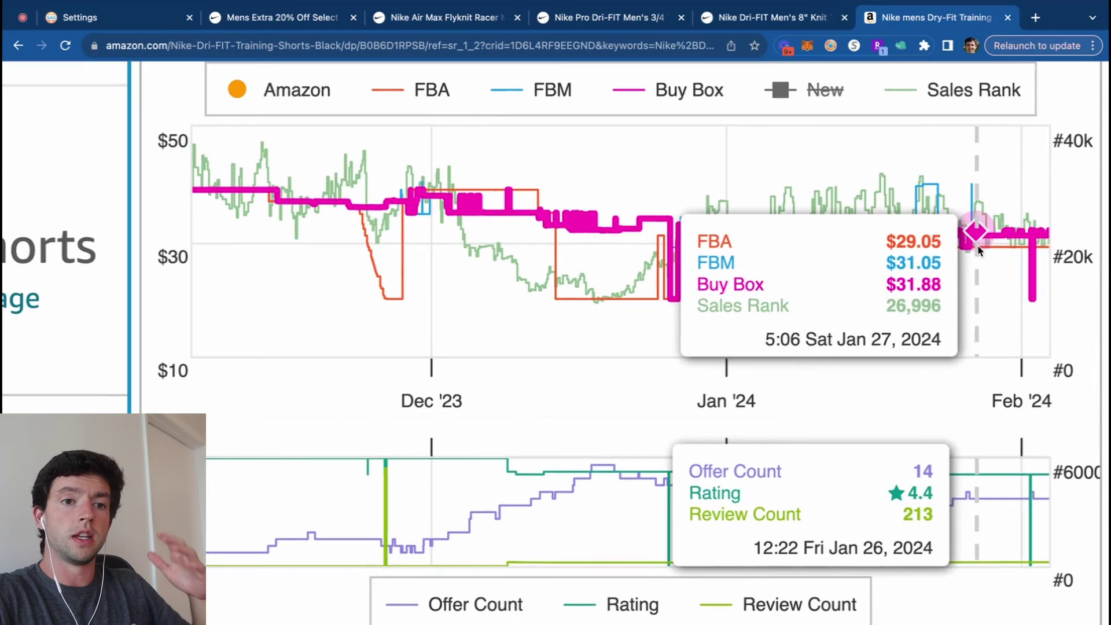
pyautogui.scroll(-5, 1017, 240)
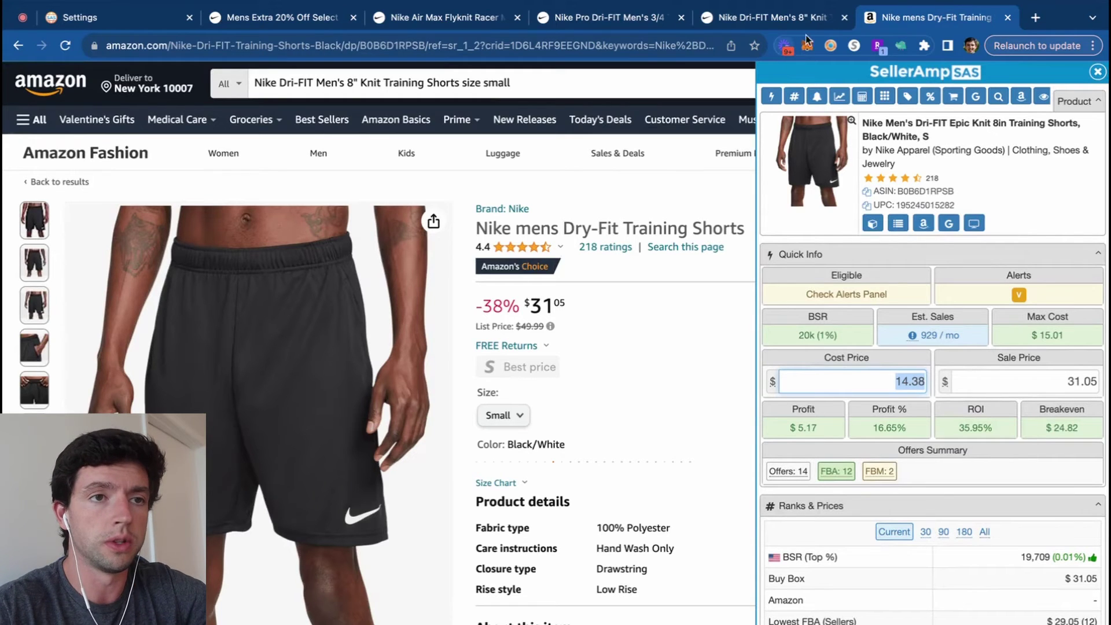
# Close the knit shorts' Nike page and open the Jordan Post slides and Dri-FIT Challenger pants from the sale list in new tabs
pyautogui.click(844, 18)
pyautogui.click(318, 19)
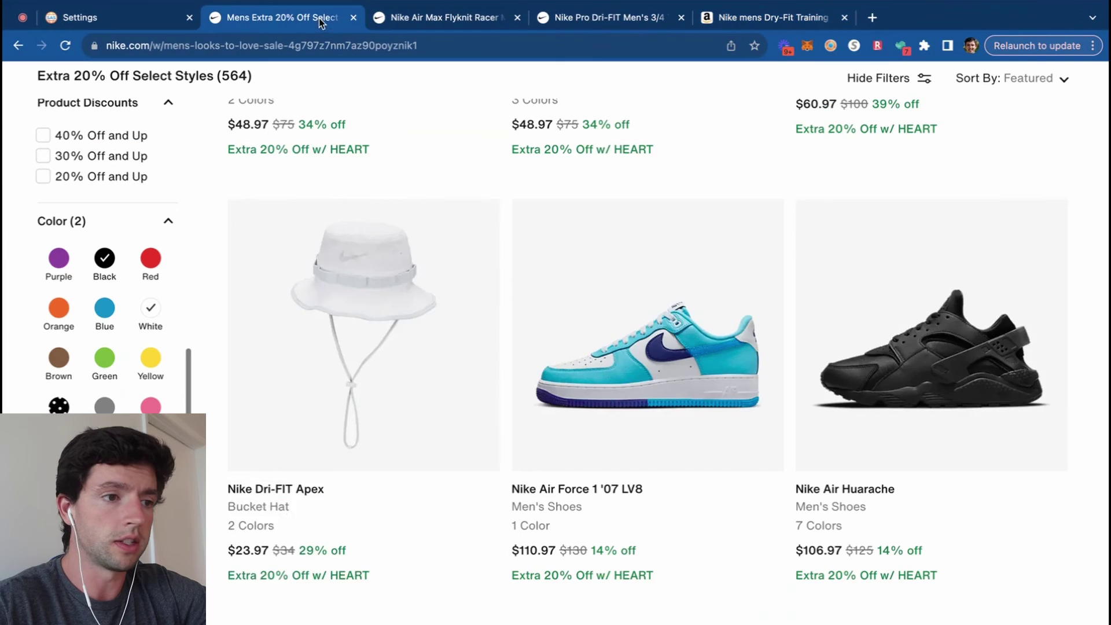
pyautogui.scroll(-9, 471, 303)
pyautogui.scroll(-6, 472, 303)
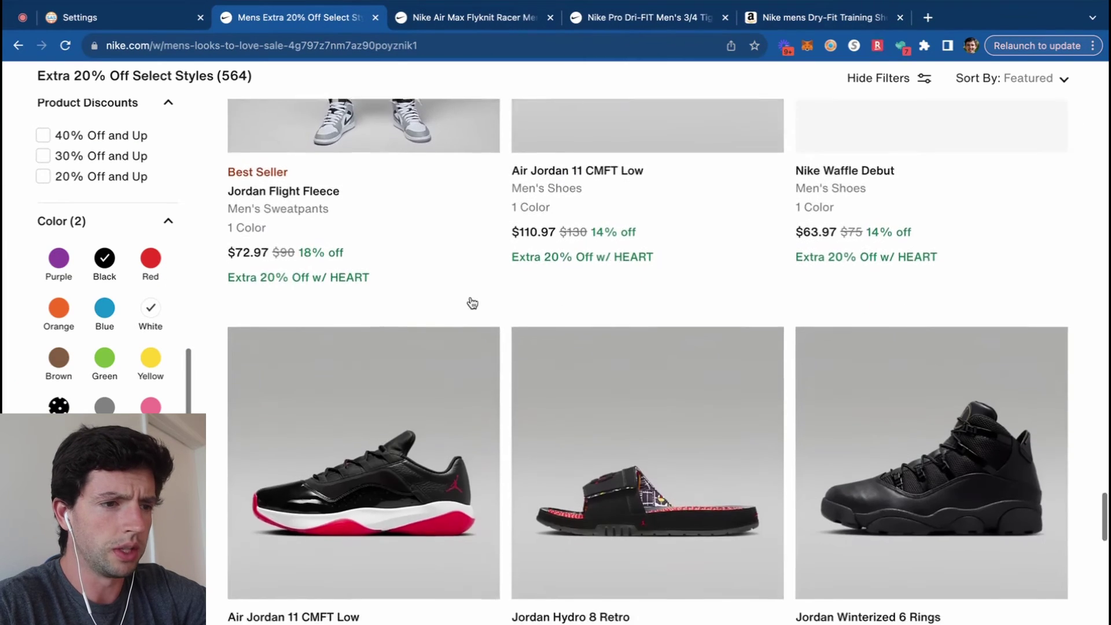
pyautogui.scroll(-5, 473, 303)
pyautogui.scroll(-3, 472, 303)
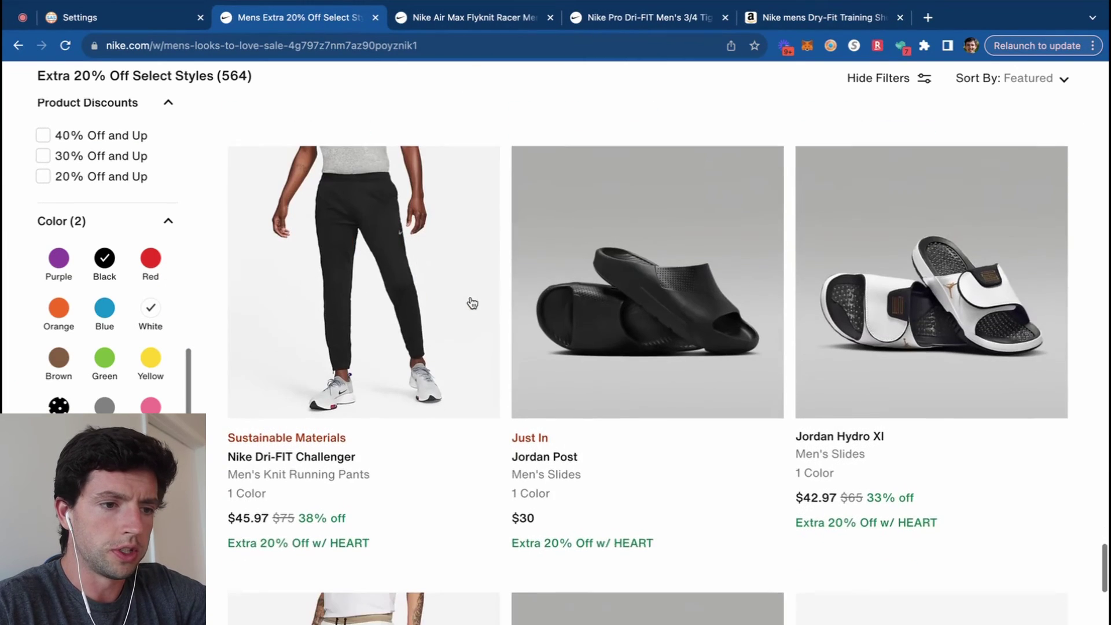
pyautogui.rightClick(595, 292)
pyautogui.click(613, 300)
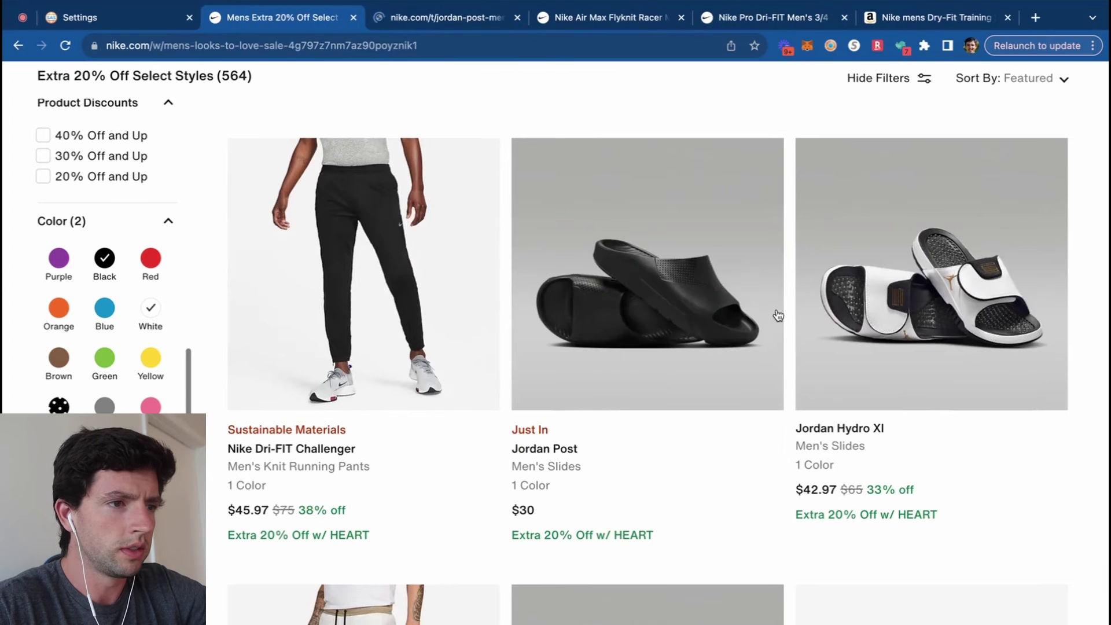
pyautogui.rightClick(389, 250)
pyautogui.click(422, 263)
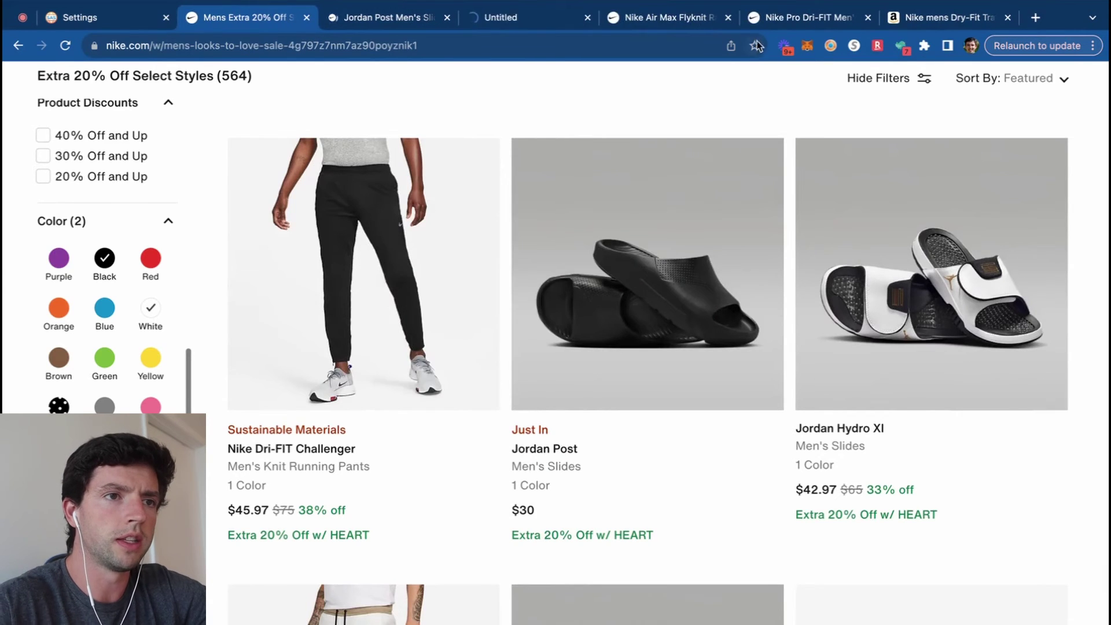
# Reorder the open Nike product tabs and copy the name of the Dri-FIT Challenger Men's Knit Running Pants
pyautogui.moveTo(550, 18); pyautogui.dragTo(730, 25)
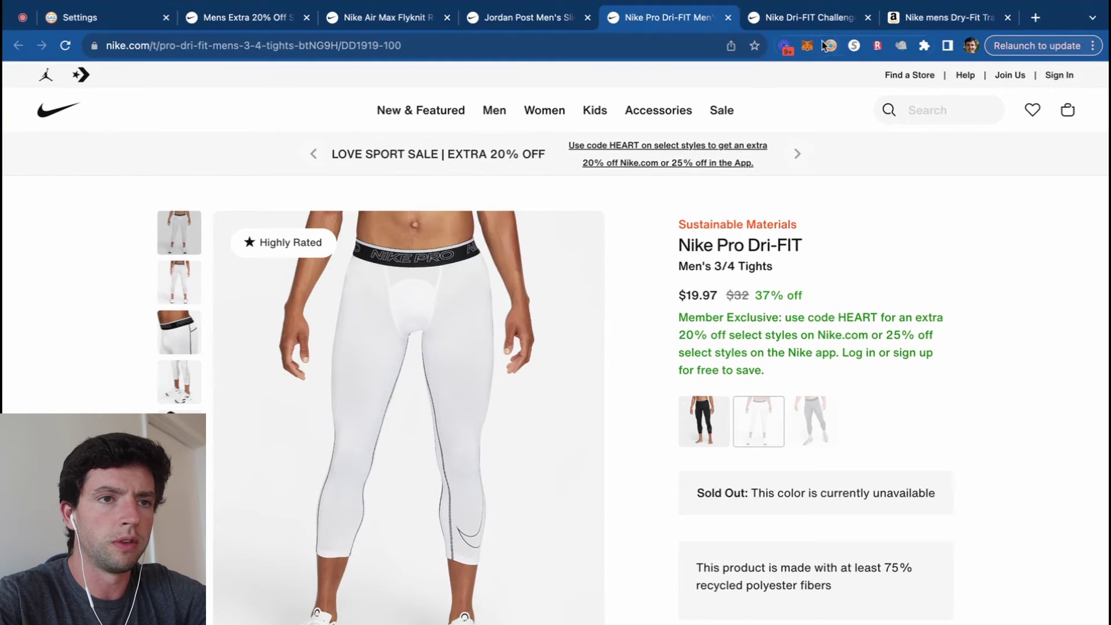
pyautogui.click(810, 18)
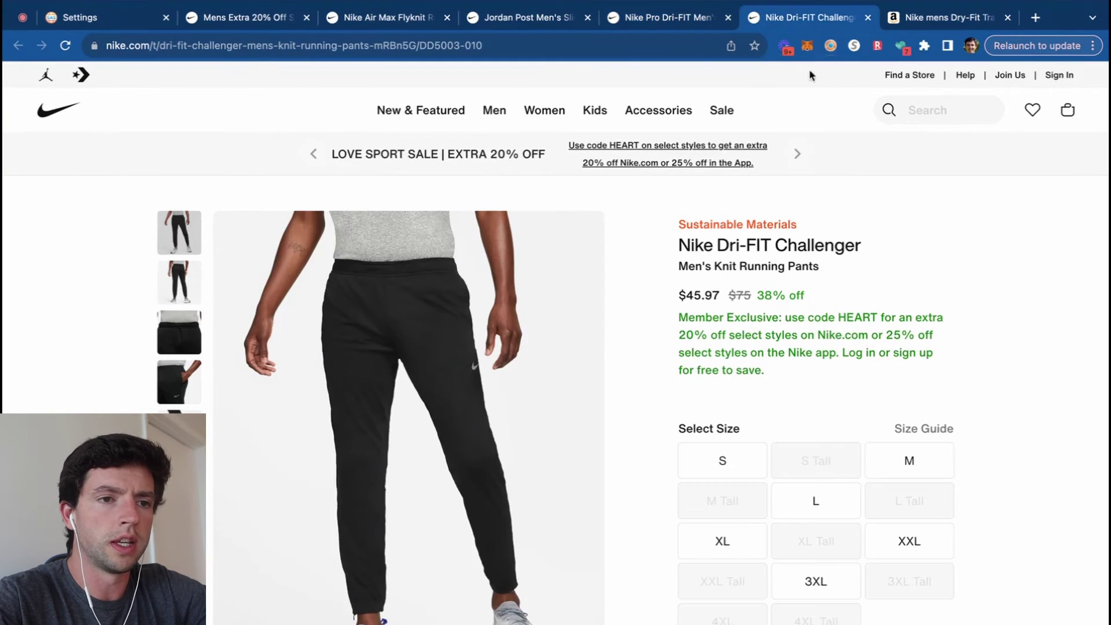
pyautogui.moveTo(849, 278); pyautogui.dragTo(680, 250)
pyautogui.press('super+c')
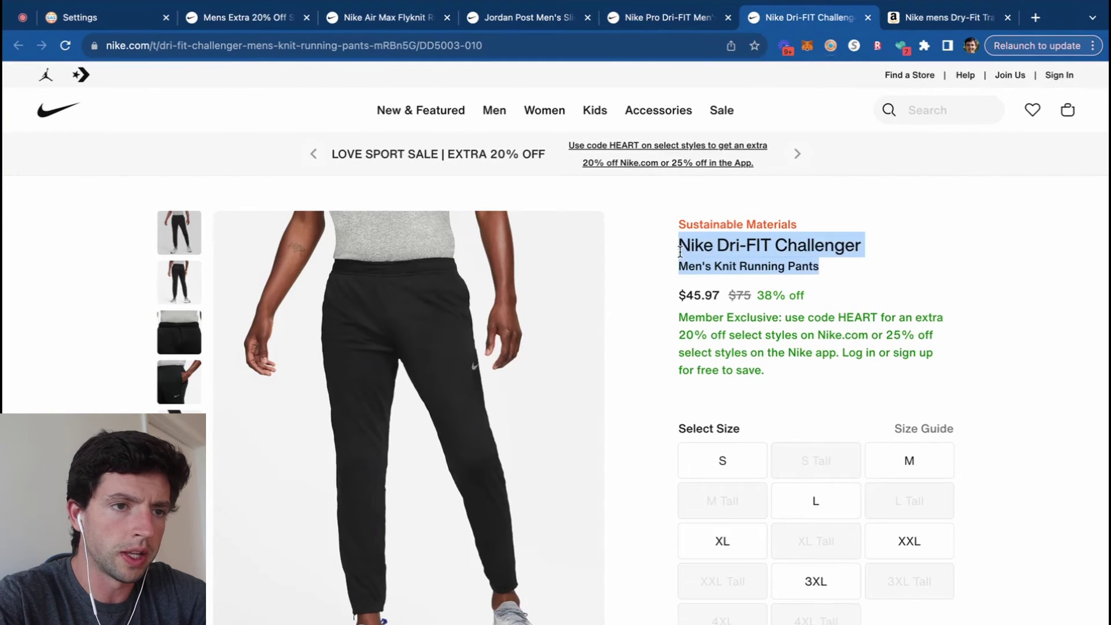
# Search Amazon for "Nike Dri-FIT Challenger Men's Knit Running Pants"
pyautogui.click(903, 18)
pyautogui.click(521, 82)
pyautogui.press('super+a')
pyautogui.press('super+v')
pyautogui.press('Return')
pyautogui.scroll(-3, 448, 251)
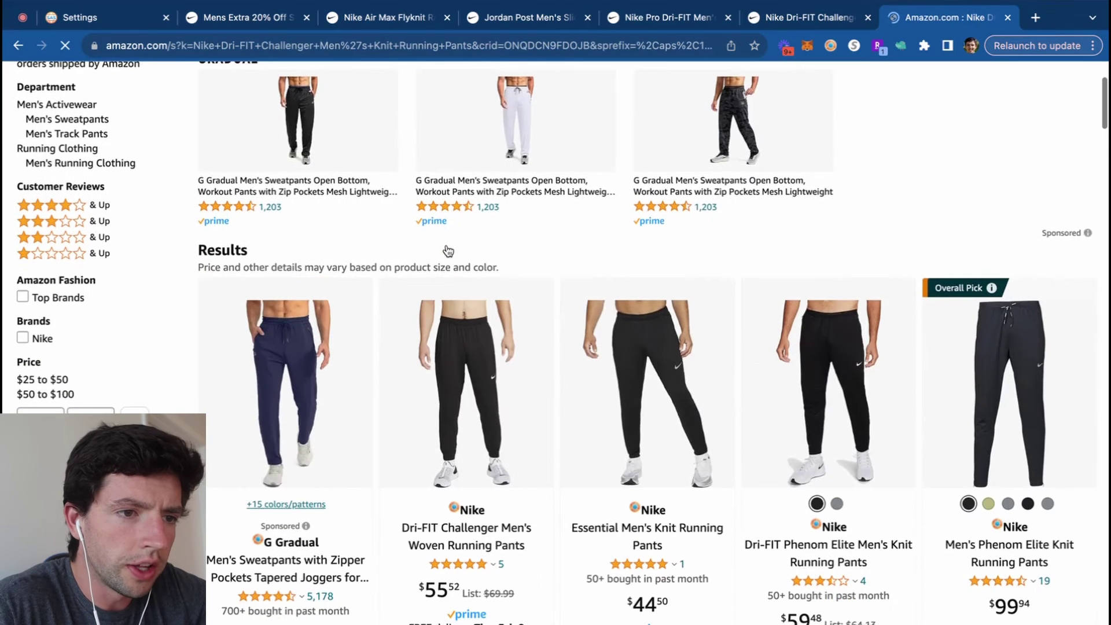
# Compare the Amazon results with the Challenger running pants on Nike and close the pants' Nike page
pyautogui.click(769, 19)
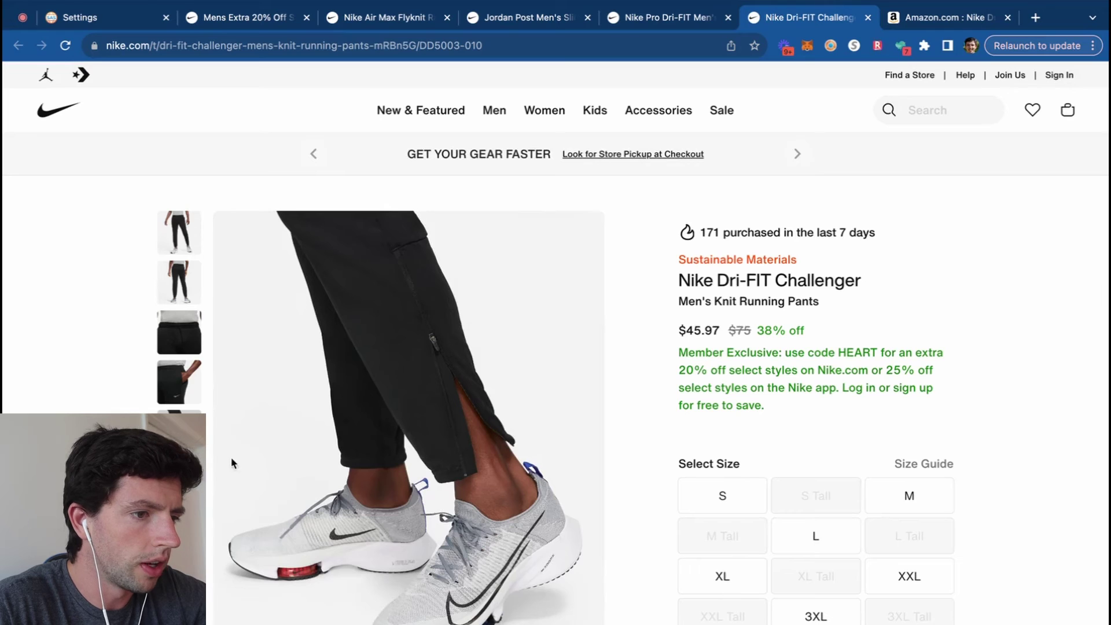
pyautogui.click(893, 22)
pyautogui.scroll(-10, 701, 318)
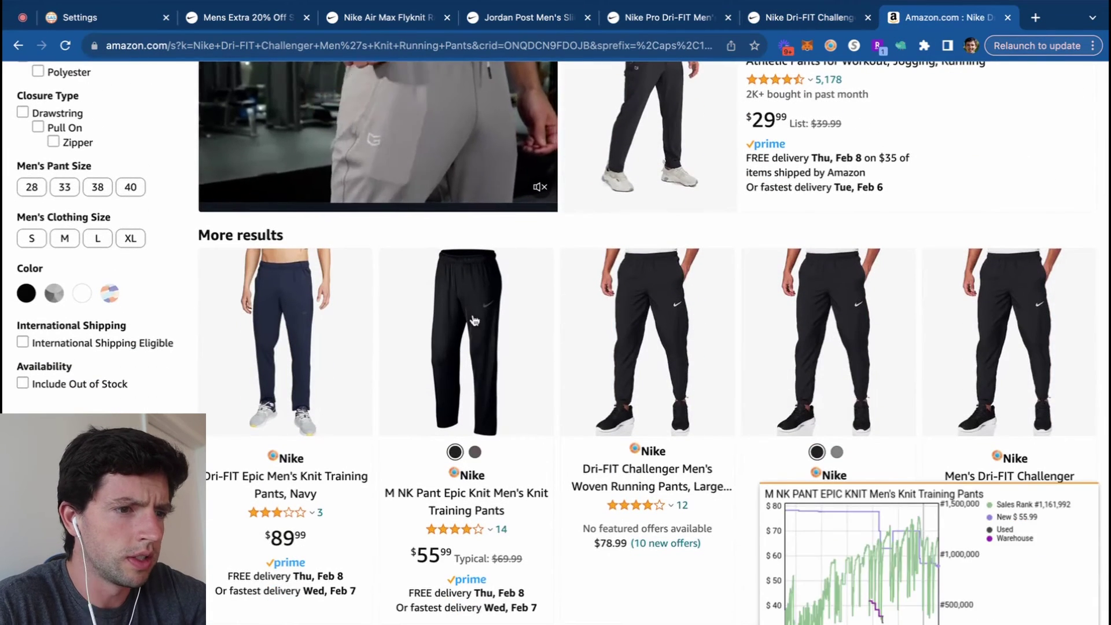
pyautogui.scroll(-6, 461, 342)
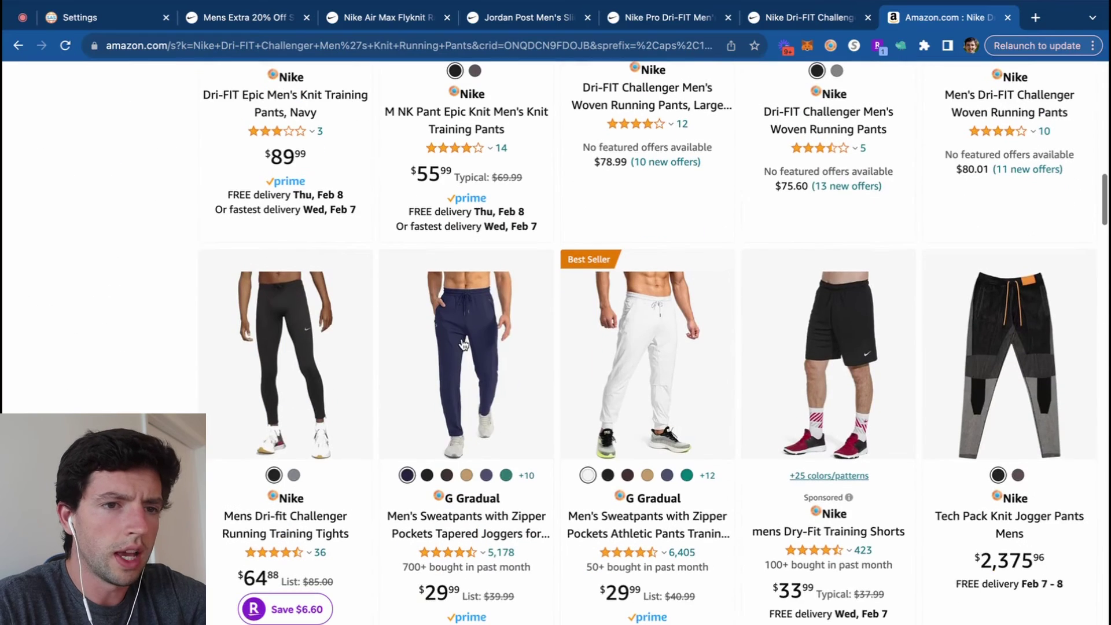
pyautogui.moveTo(463, 343)
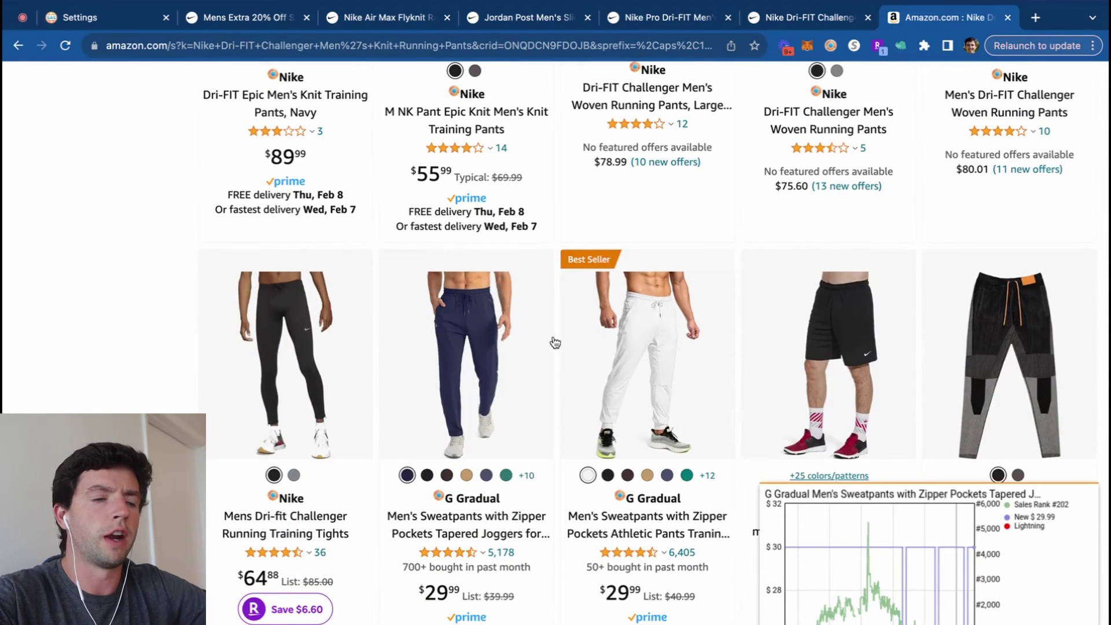
pyautogui.click(867, 18)
# Copy the name of the Nike Pro Dri-FIT Men's 3/4 Tights and choose their black color
pyautogui.click(668, 20)
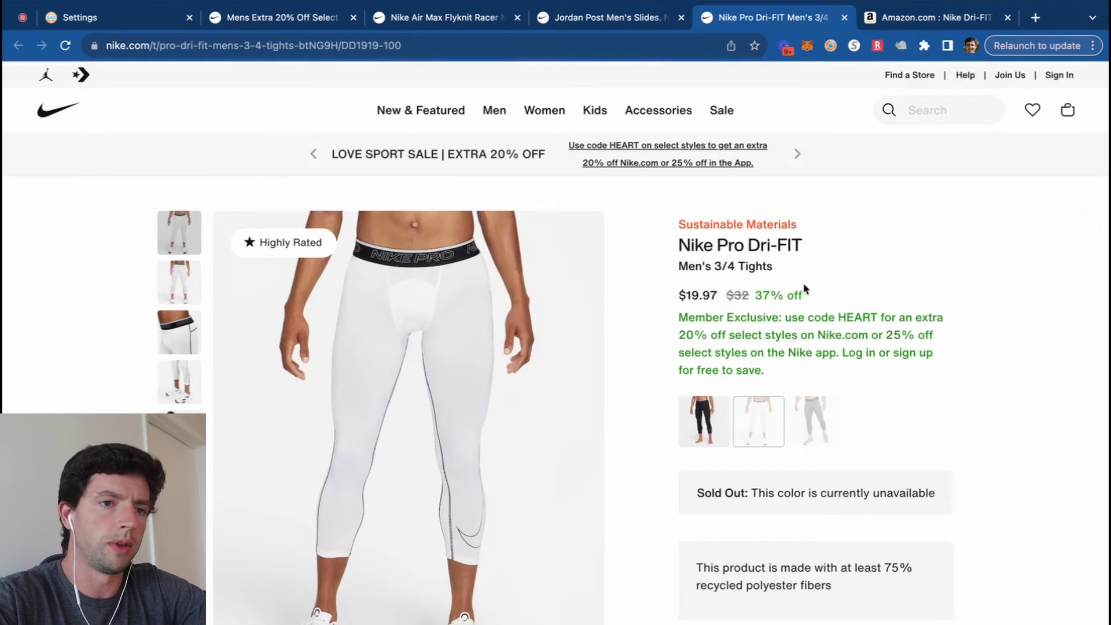
pyautogui.moveTo(771, 267); pyautogui.dragTo(686, 253)
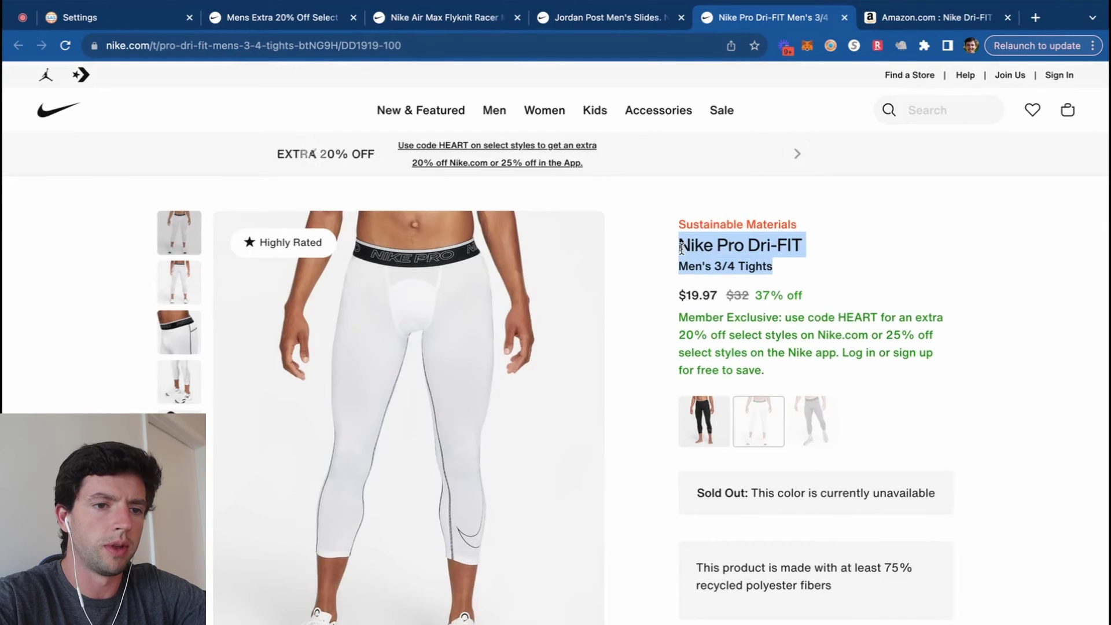
pyautogui.click(703, 422)
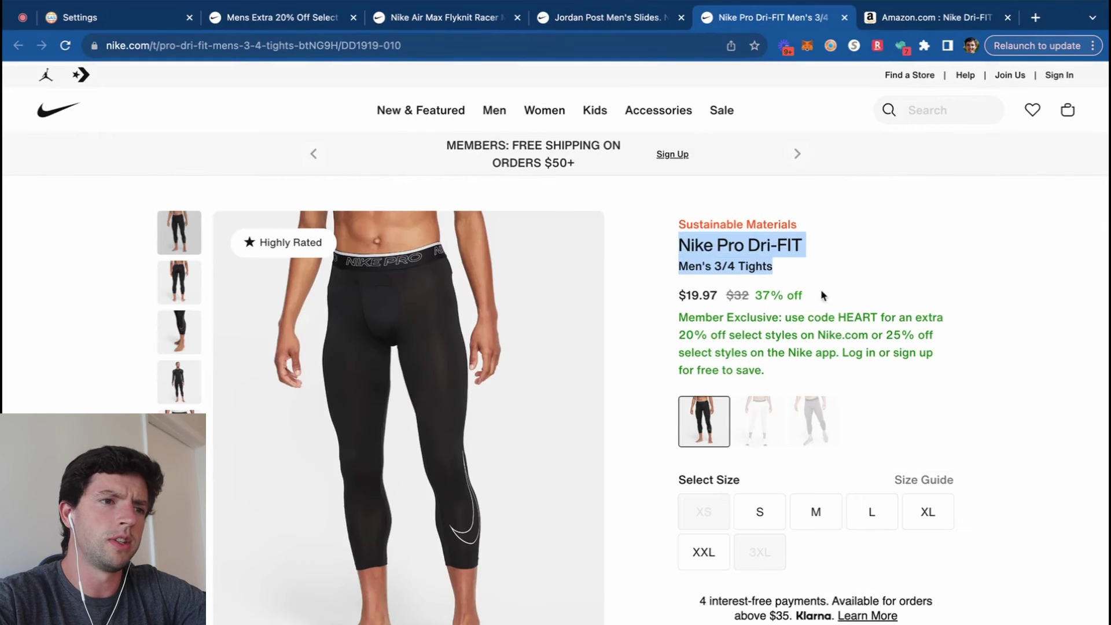
# Search Amazon for "Nike Pro Dri-FIT Men's 3/4 Tights"
pyautogui.click(922, 20)
pyautogui.scroll(10, 521, 289)
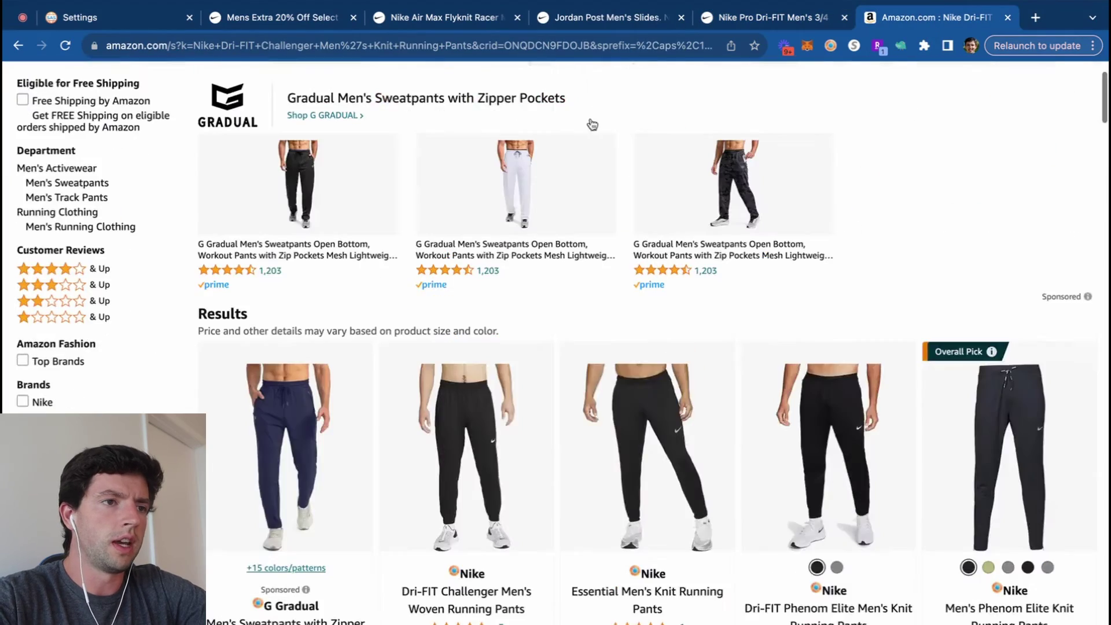
pyautogui.click(428, 83)
pyautogui.hotkey('ctrl', 'a')
pyautogui.write("Nike Pro Dri-FIT Men's 3/4 Tights")
pyautogui.press('Return')
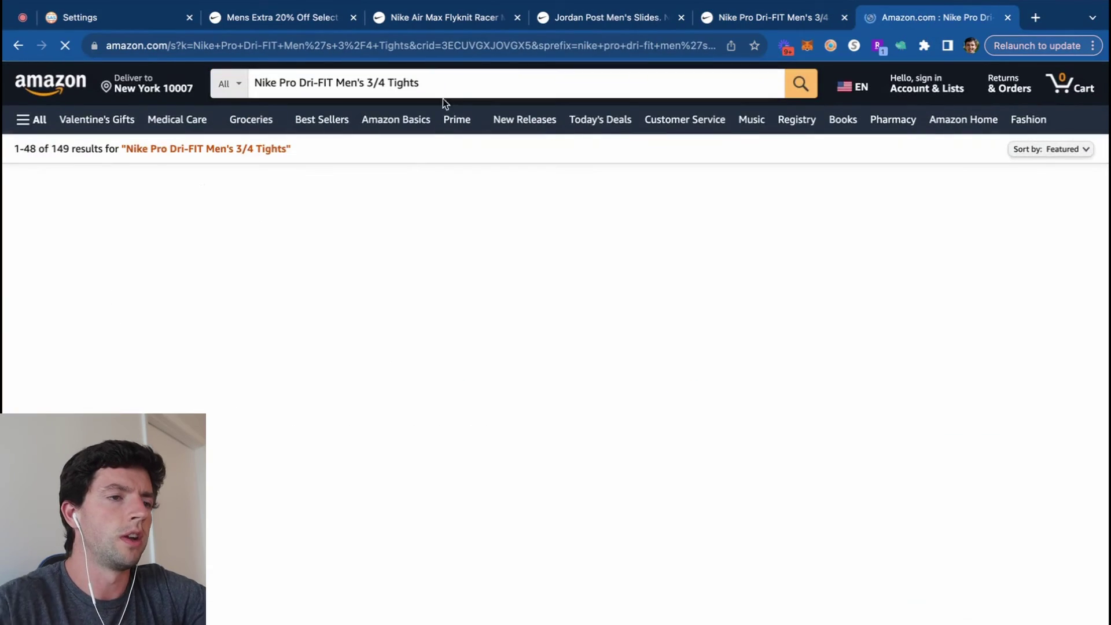
# Add "black" to the Amazon tights search, limit the results to $30 and up, and look for the matching black pair
pyautogui.write('black')
pyautogui.press('Return')
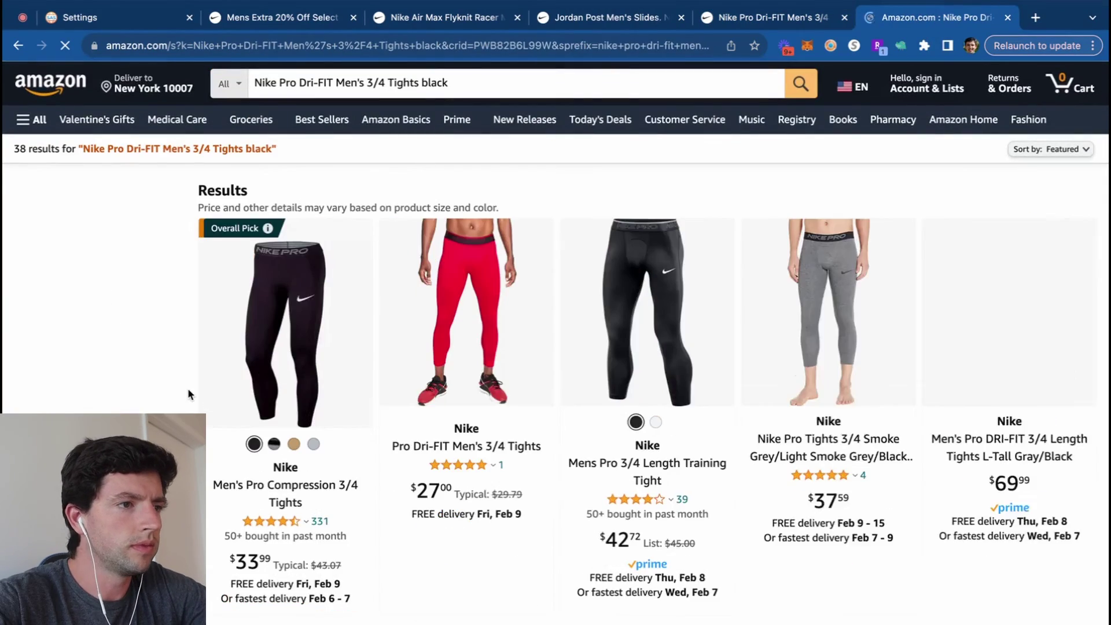
pyautogui.scroll(-3, 187, 394)
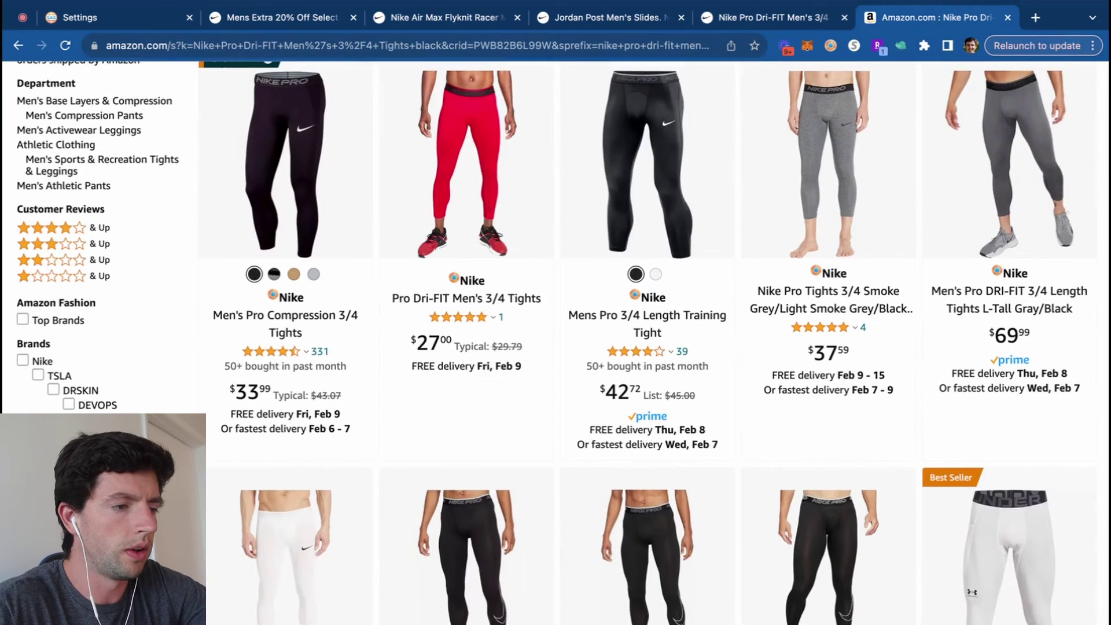
pyautogui.scroll(5, 12, 530)
pyautogui.click(379, 450)
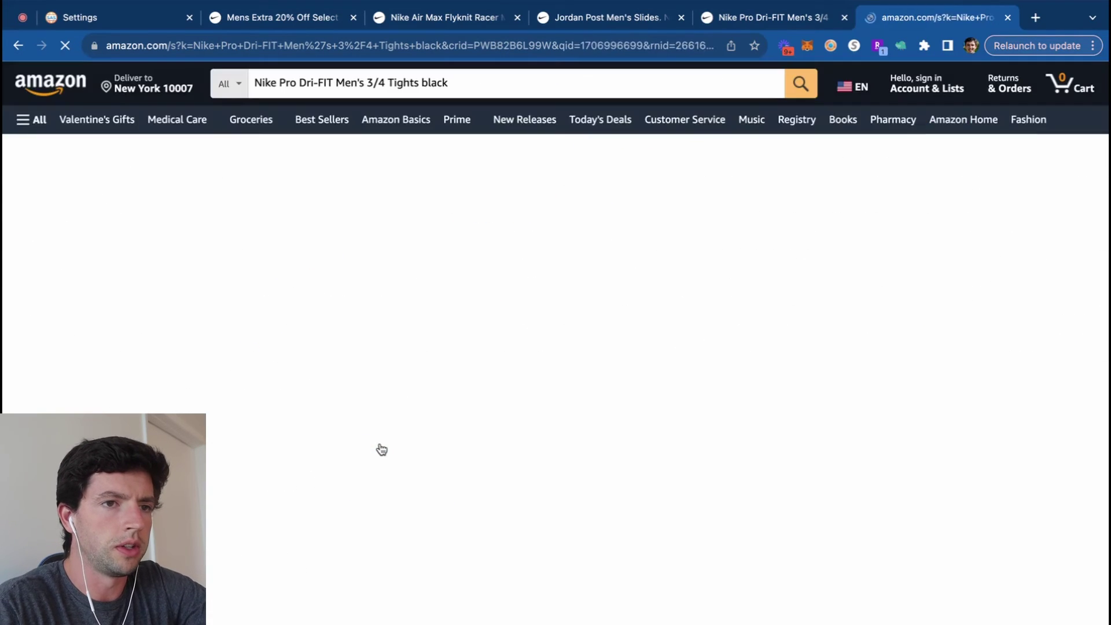
pyautogui.scroll(-7, 382, 450)
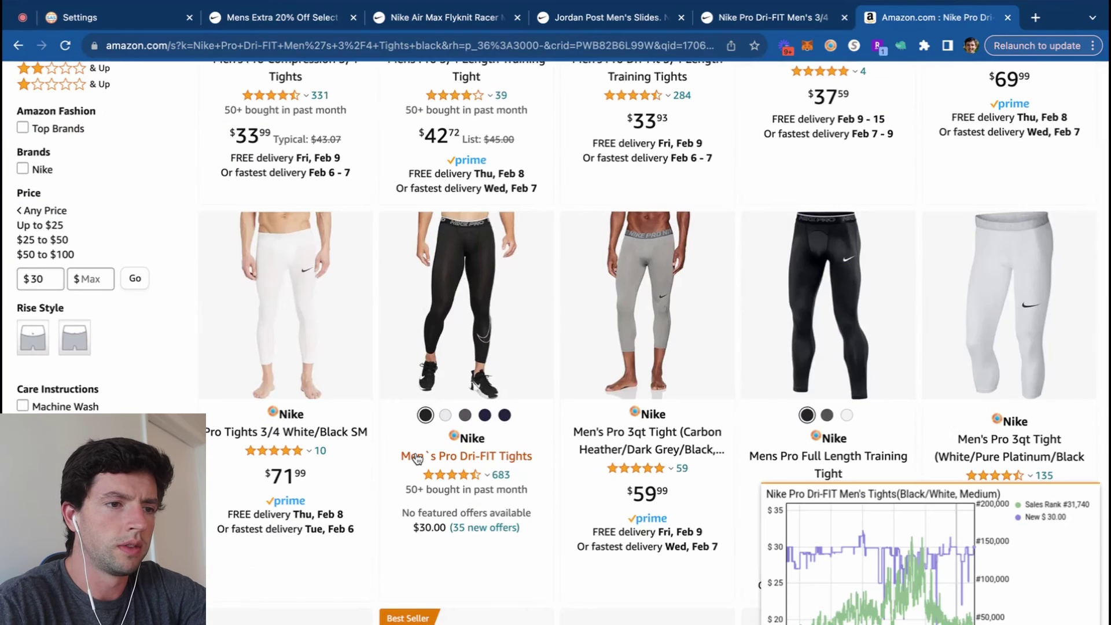
# Close the 3/4 tights' Nike page and copy the product name "Jordan Post Men's Slides" from its Nike page
pyautogui.hotkey('ctrl', 'shift', 'Tab')
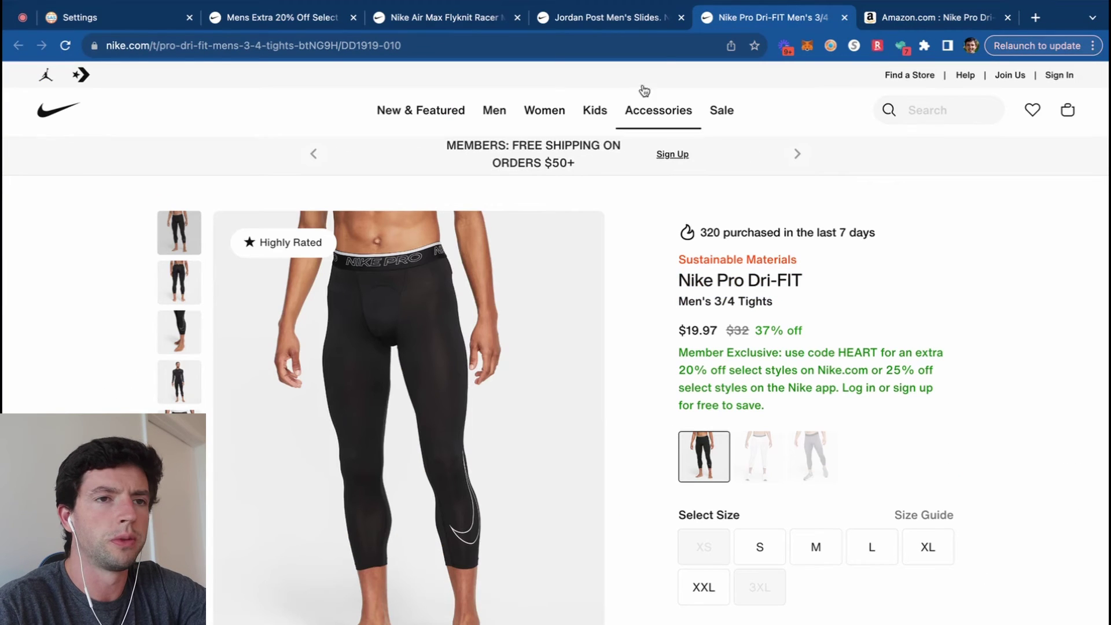
pyautogui.click(845, 17)
pyautogui.click(610, 19)
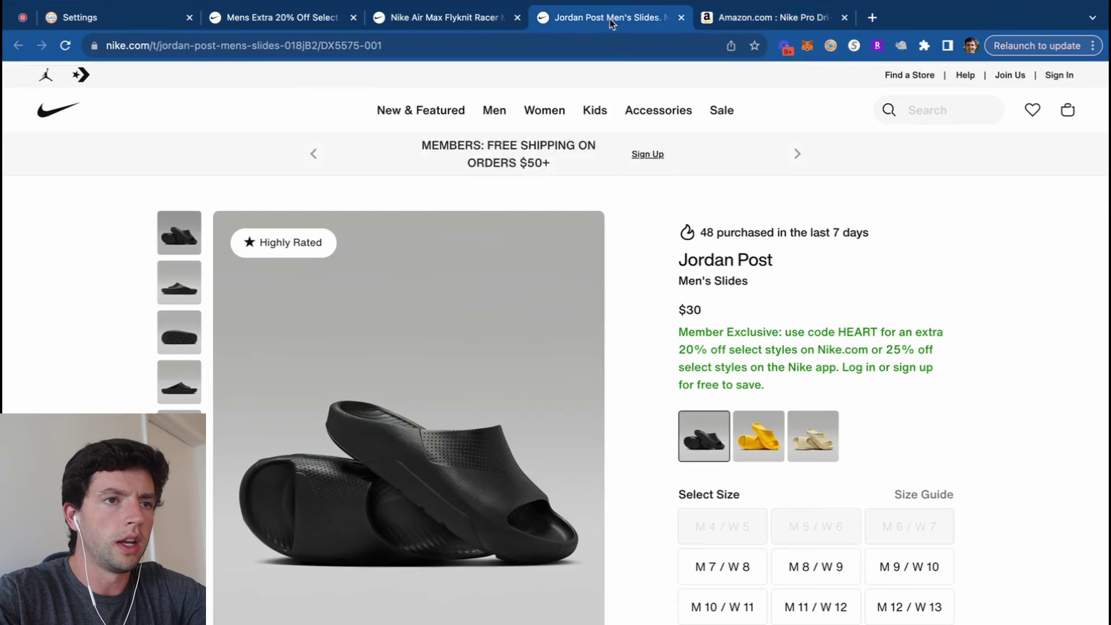
pyautogui.moveTo(787, 291); pyautogui.dragTo(677, 260)
pyautogui.hotkey('ctrl', 'c')
# Search Amazon for "Jordan Post Men's Slides"
pyautogui.hotkey('ctrl', 'Tab')
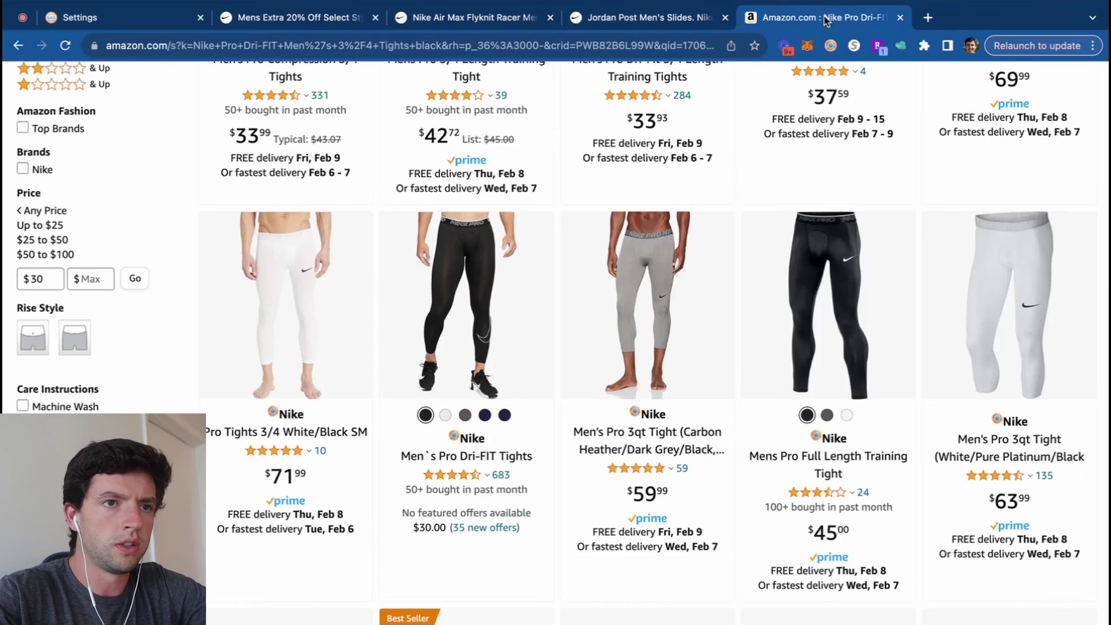
pyautogui.scroll(5, 556, 347)
pyautogui.click(519, 82)
pyautogui.hotkey('ctrl', 'a')
pyautogui.press('BackSpace')
pyautogui.hotkey('ctrl', 'v')
pyautogui.press('Return')
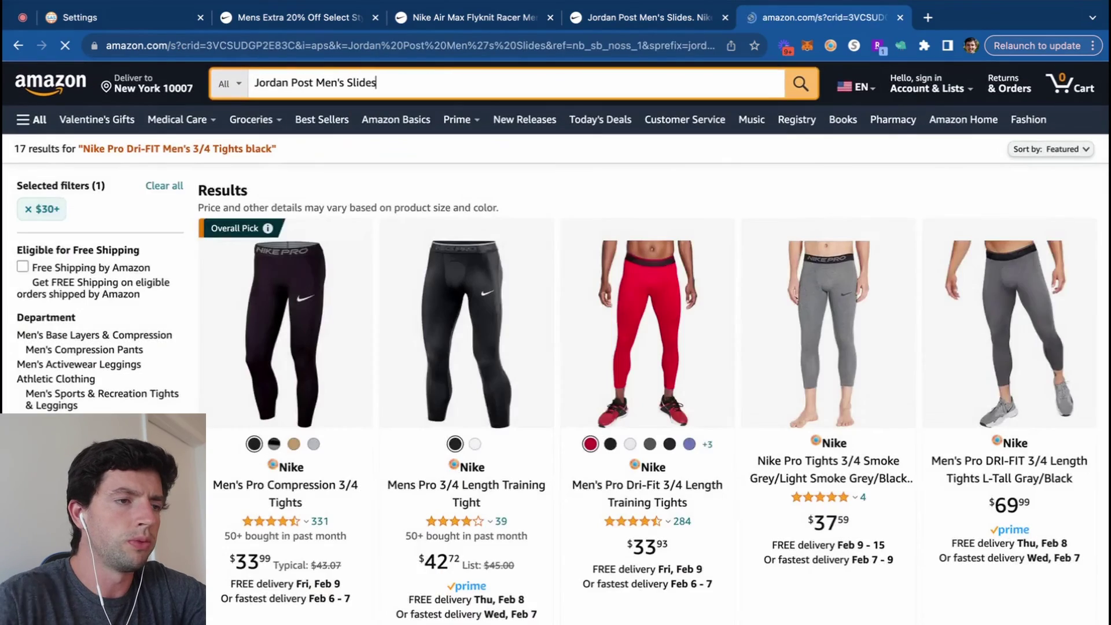
# Compare the Amazon slide results with the black Jordan Post slides on Nike
pyautogui.scroll(-5, 349, 298)
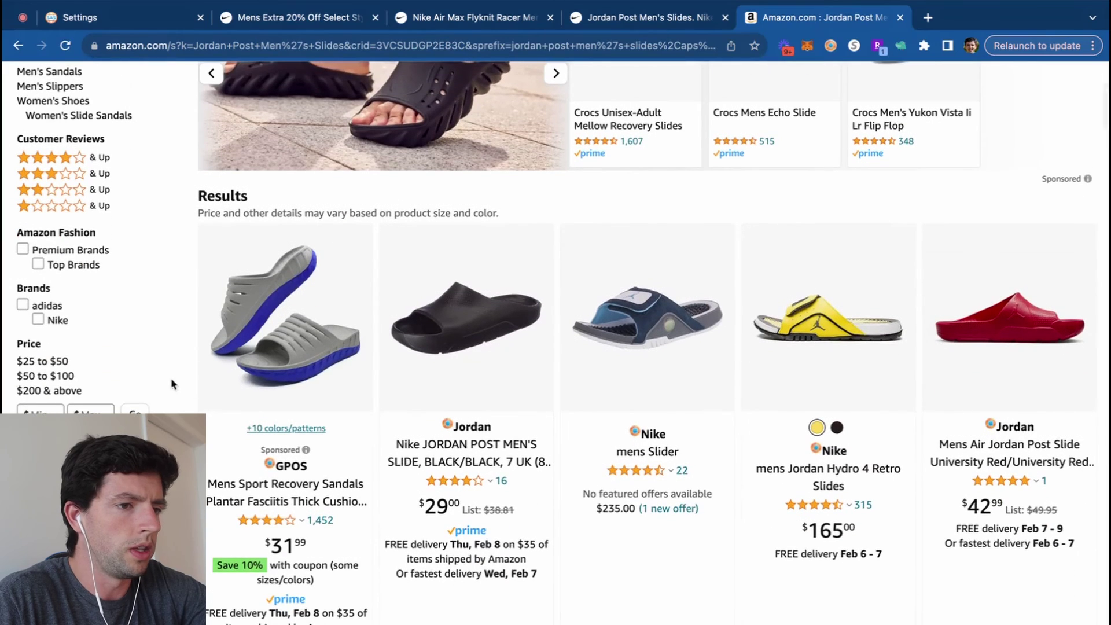
pyautogui.scroll(-3, 172, 383)
pyautogui.scroll(7, 127, 347)
pyautogui.scroll(-4, 35, 346)
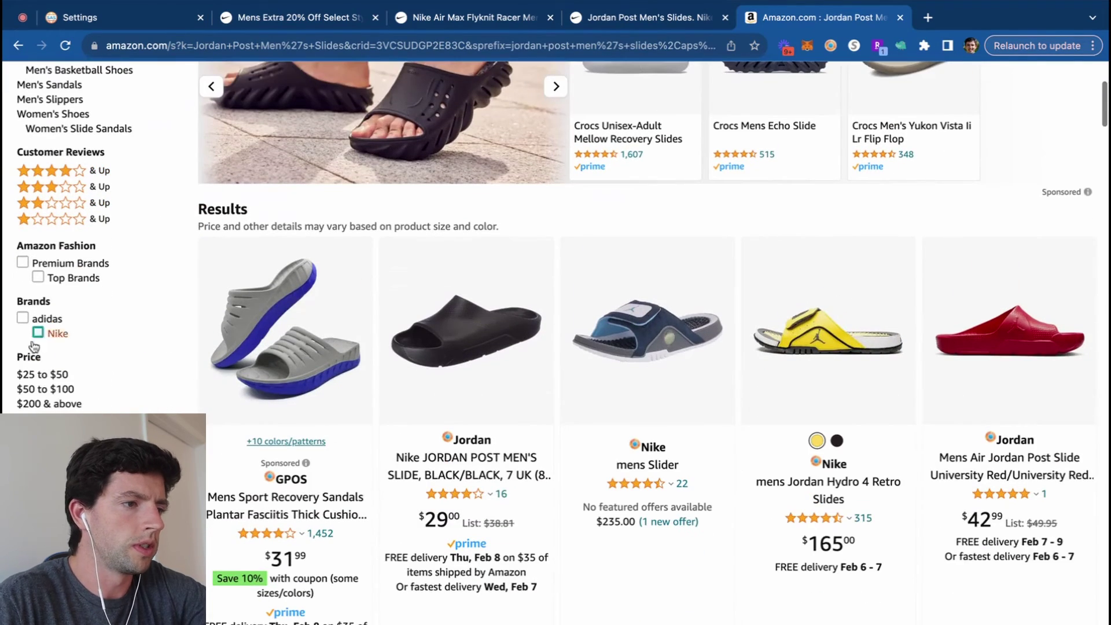
pyautogui.click(657, 19)
pyautogui.click(812, 23)
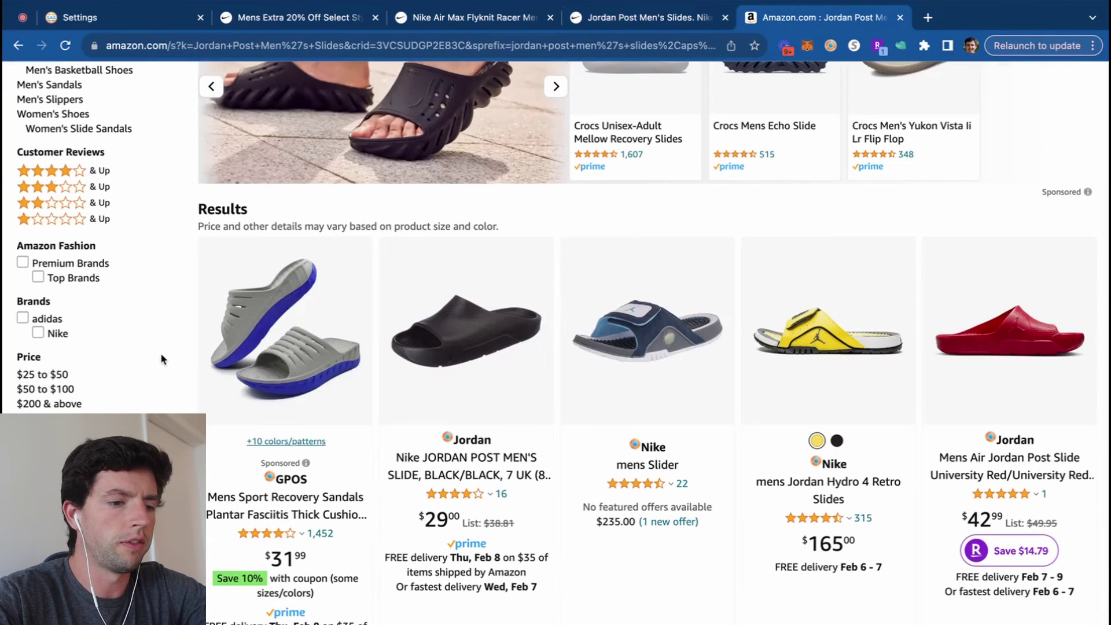
# Limit the slide results to $45 and up and open the listing of the matching black Nike slides
pyautogui.scroll(-5, 732, 389)
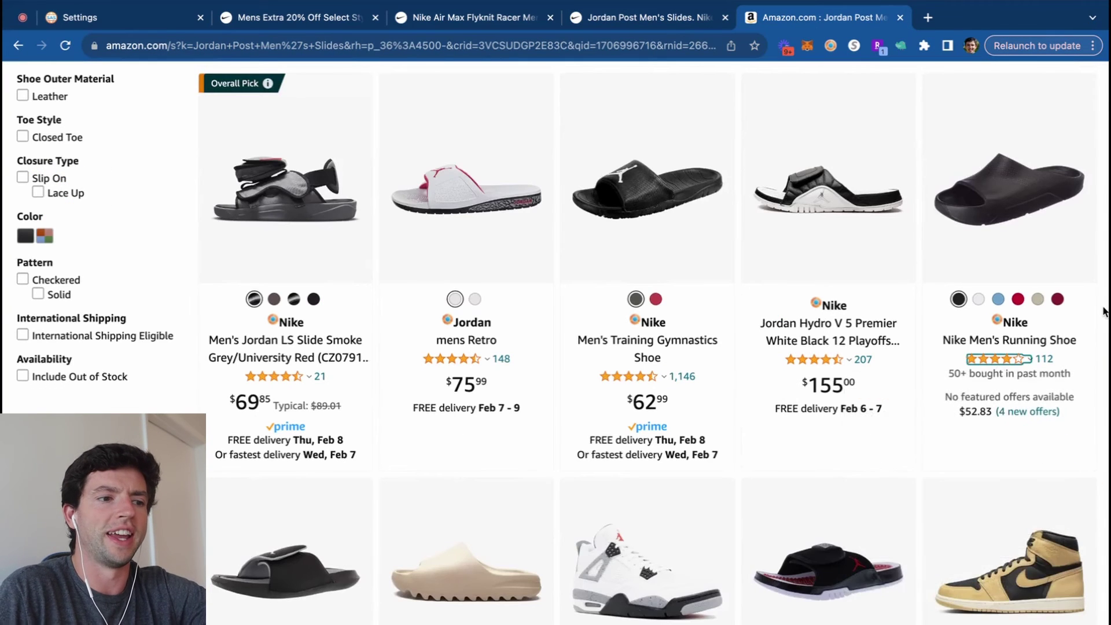
pyautogui.scroll(5, 1103, 312)
pyautogui.scroll(-5, 1103, 313)
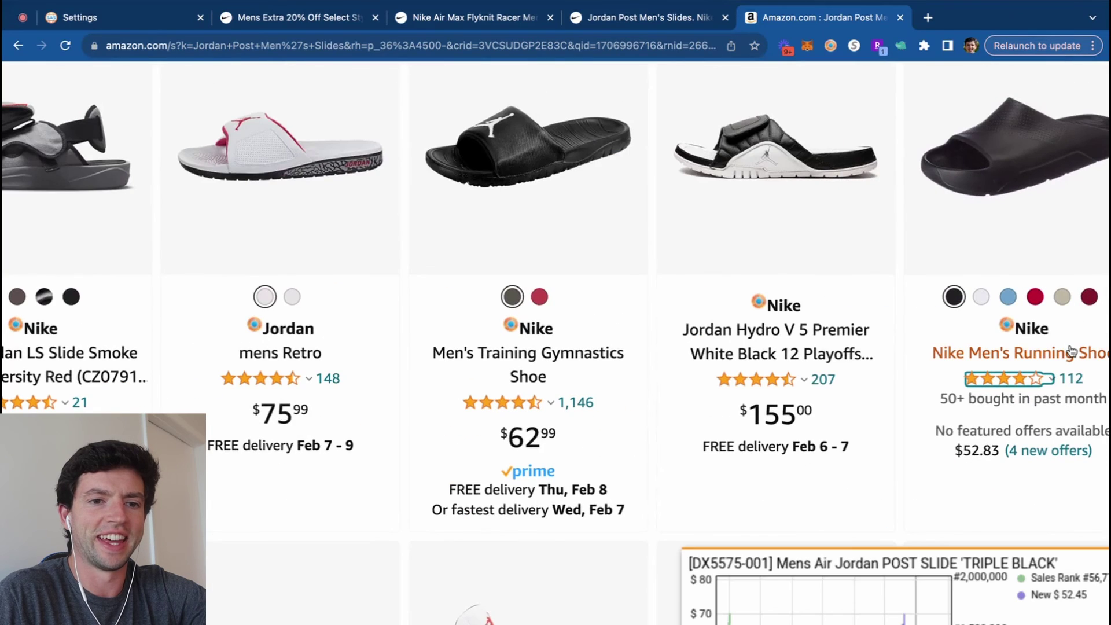
pyautogui.click(1061, 285)
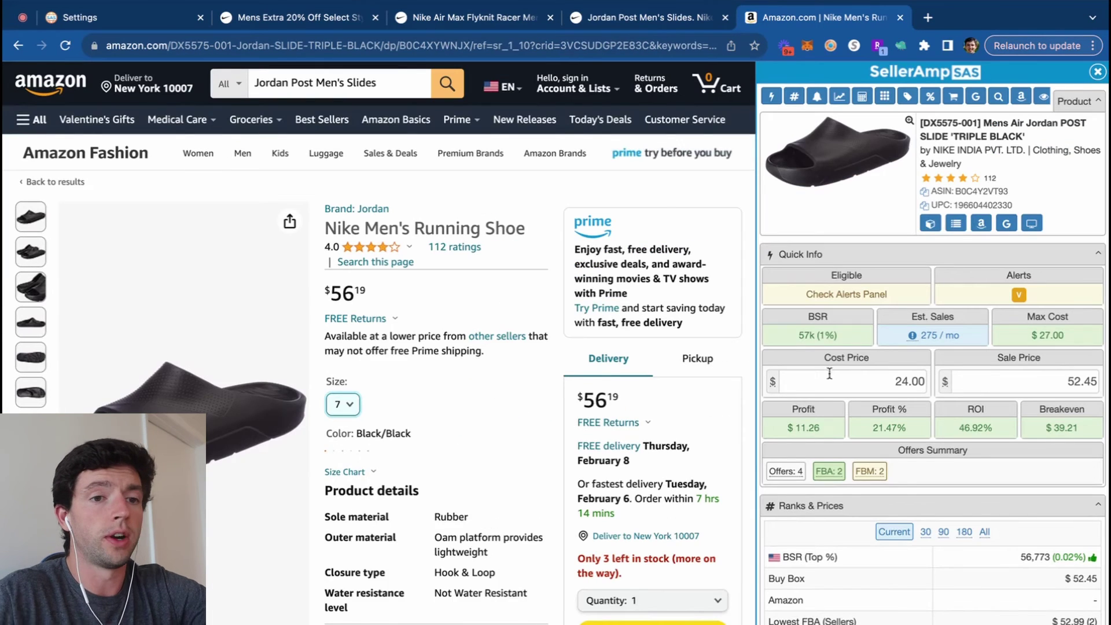
# Set the size 7 slides' cost price to 23 in SellerAmp, dismiss the savings alert, and review the alerts and price charts
pyautogui.click(886, 369)
pyautogui.write('23')
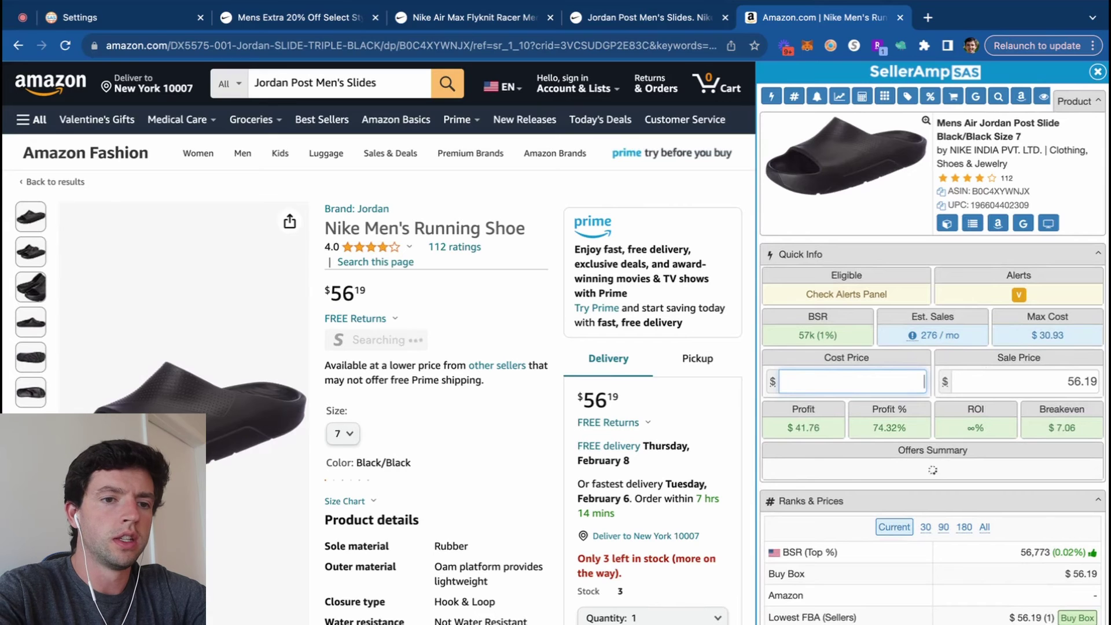
pyautogui.click(989, 336)
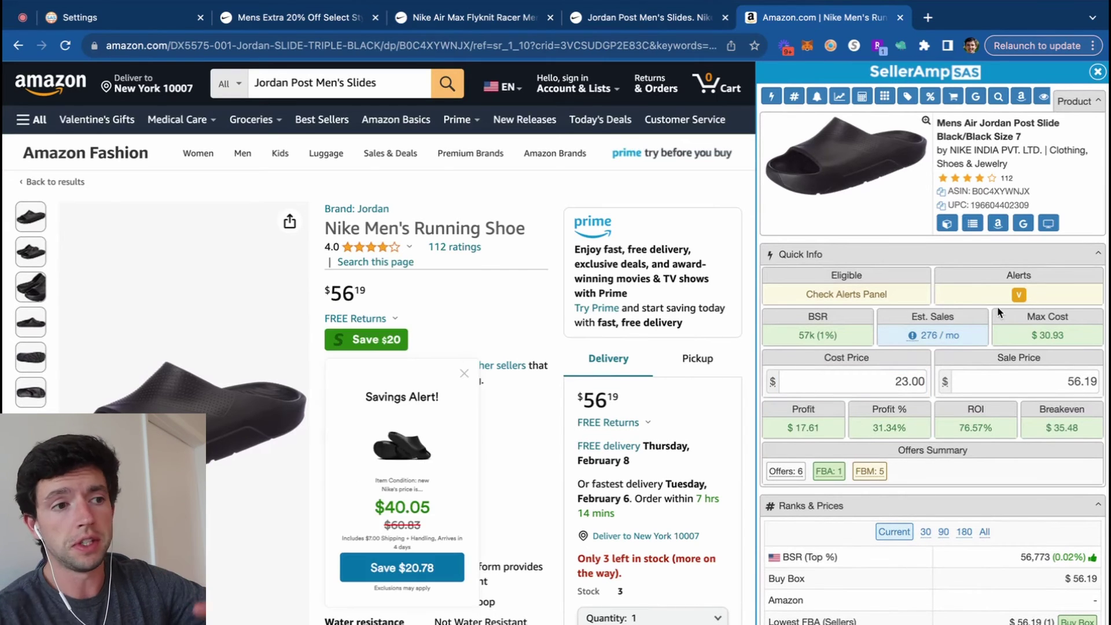
pyautogui.click(465, 374)
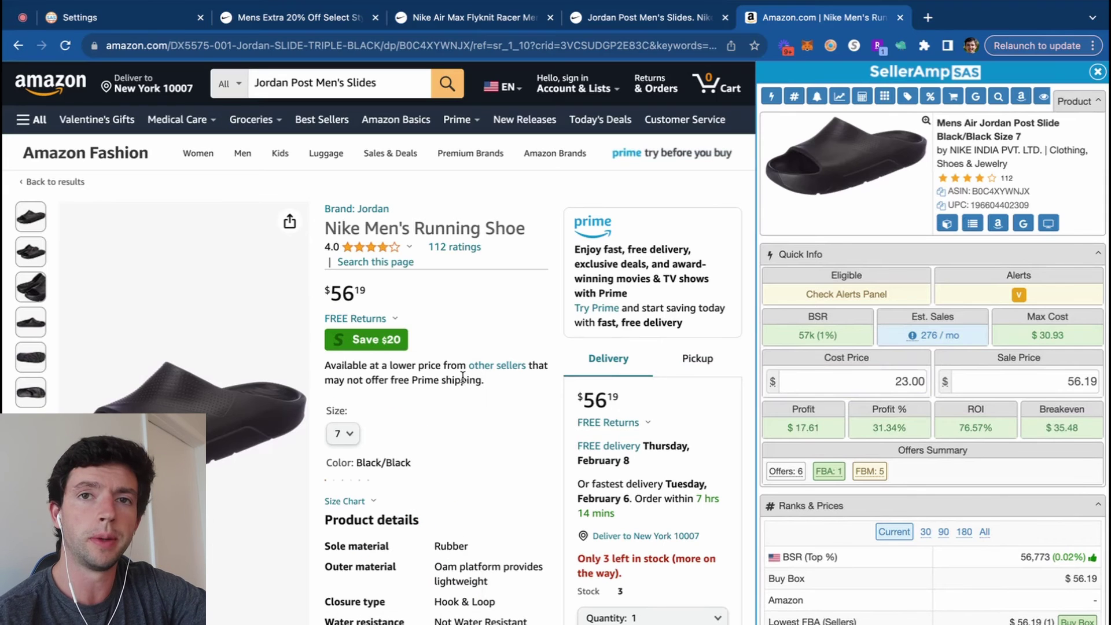
pyautogui.scroll(-10, 997, 395)
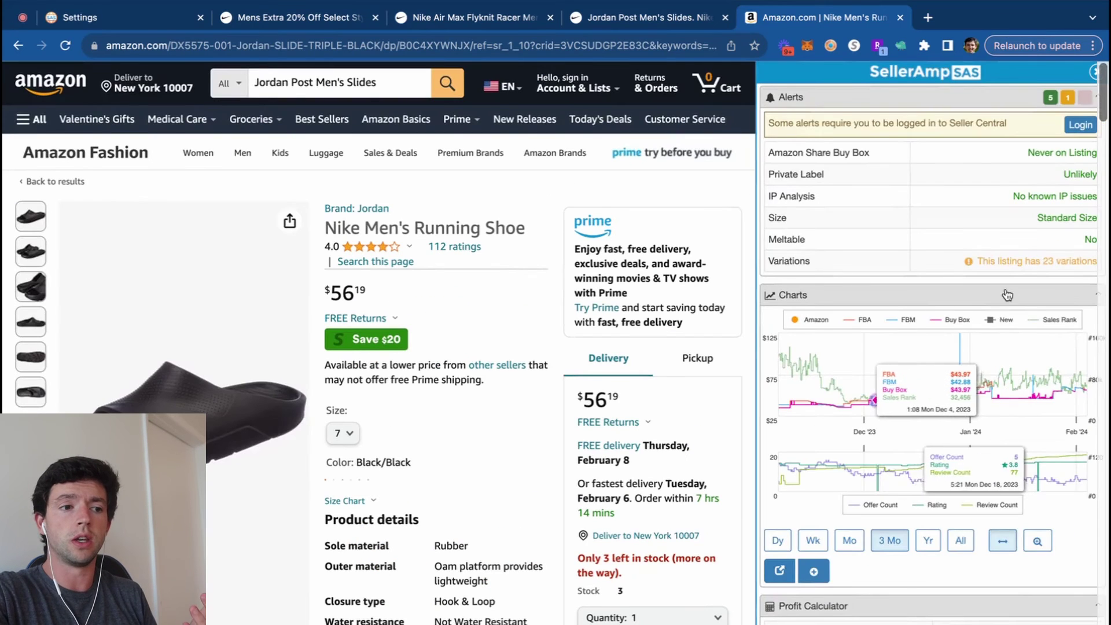
pyautogui.scroll(5, 1005, 289)
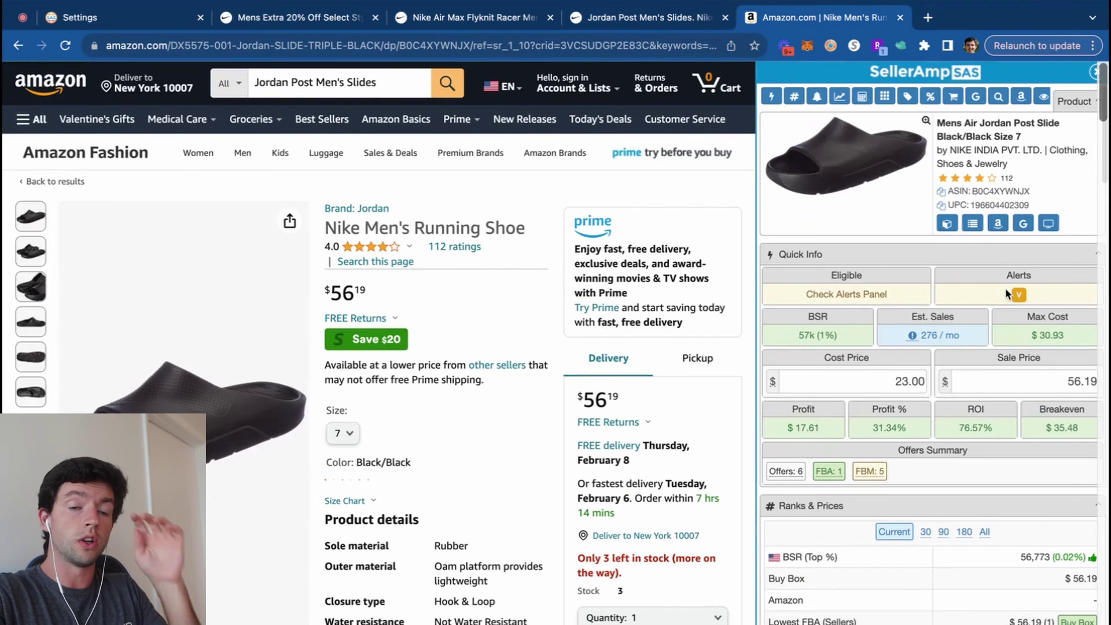
# Switch the slides listing to size 9 to check its price, and move on to size 10
pyautogui.click(343, 434)
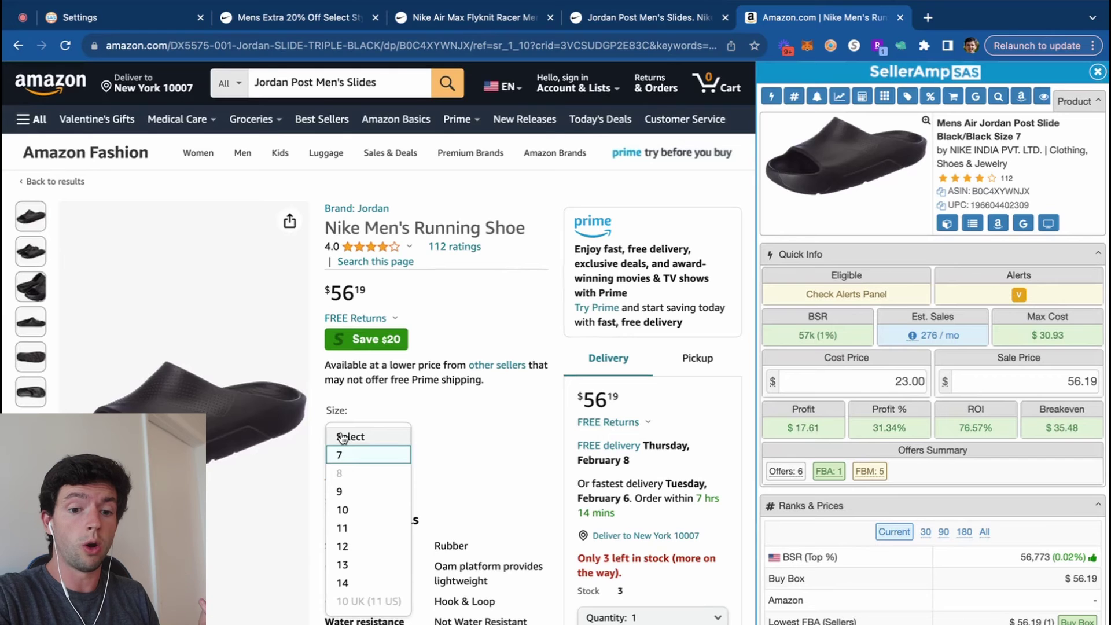
pyautogui.press('Down')
pyautogui.press('Return')
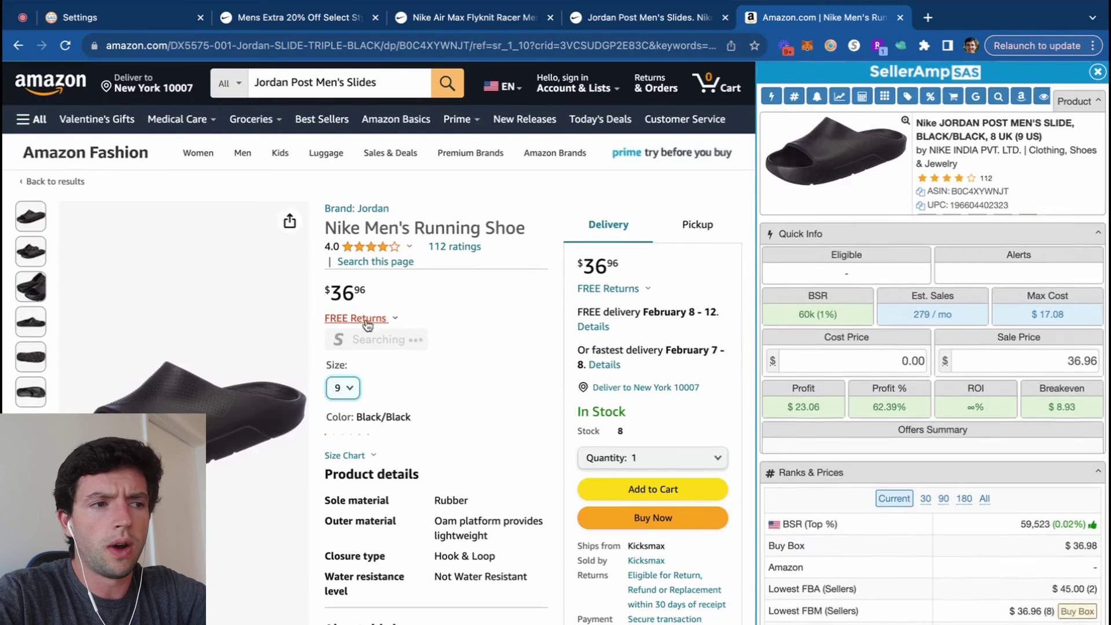
pyautogui.click(342, 388)
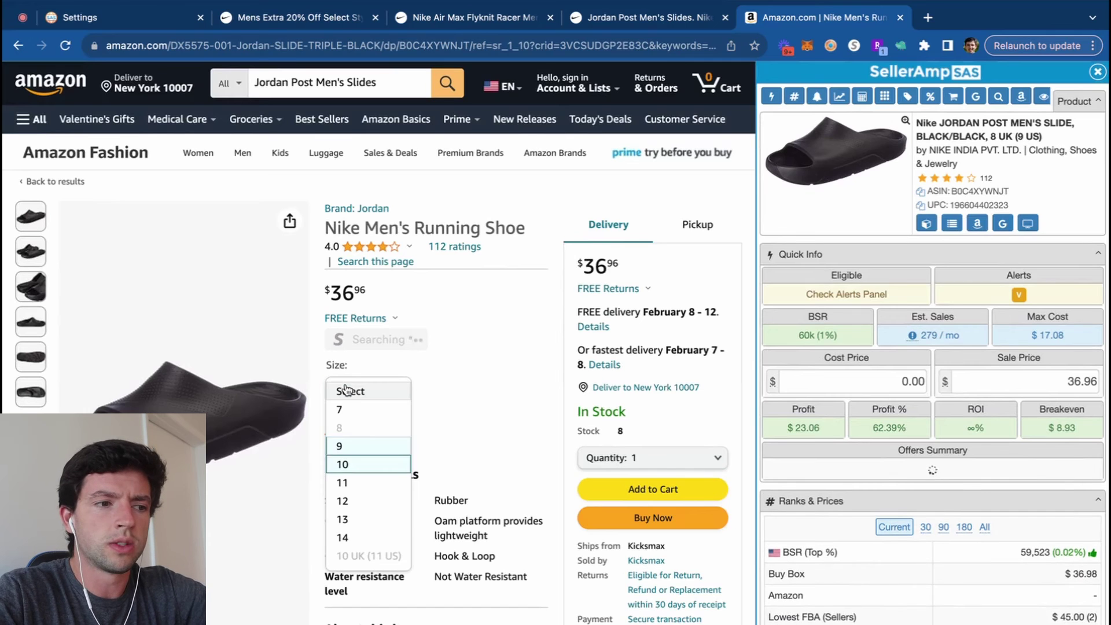
pyautogui.press('Return')
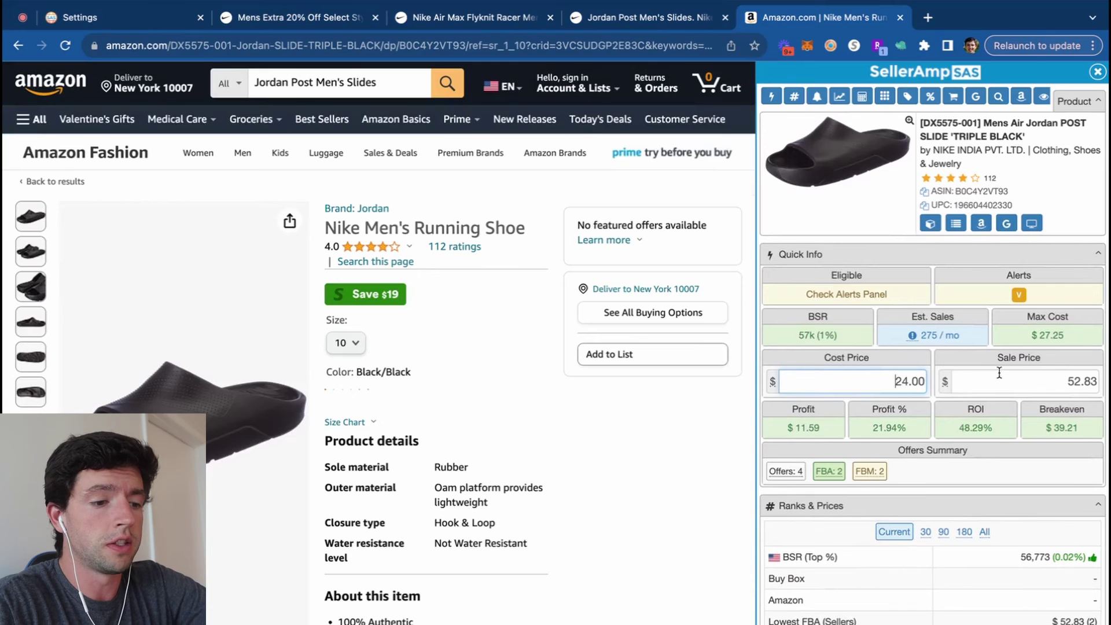
# Set the size 10 slides' cost price to 23 in SellerAmp and examine the enlarged profit and sales figures
pyautogui.write('23')
pyautogui.moveTo(875, 391); pyautogui.dragTo(955, 389)
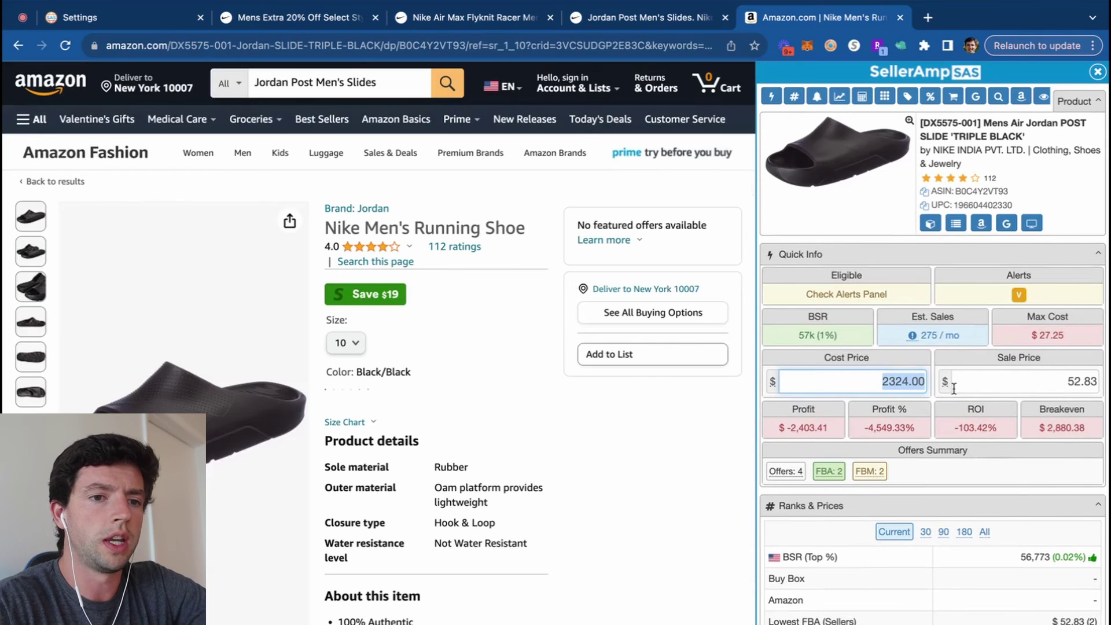
pyautogui.write('23')
pyautogui.click(1053, 348)
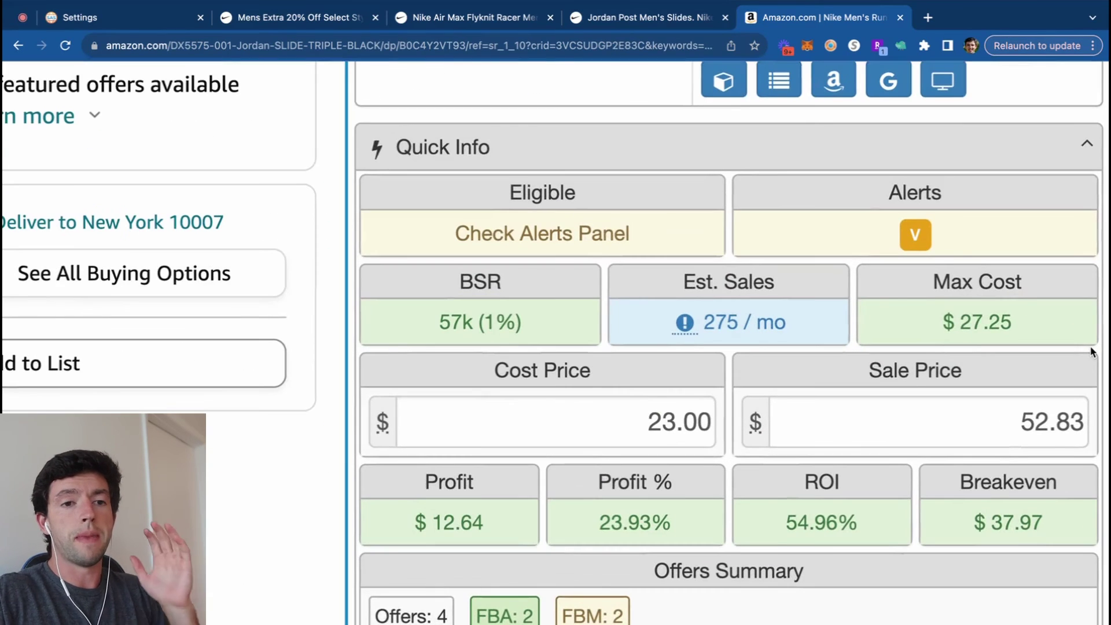
pyautogui.scroll(-2, 1092, 351)
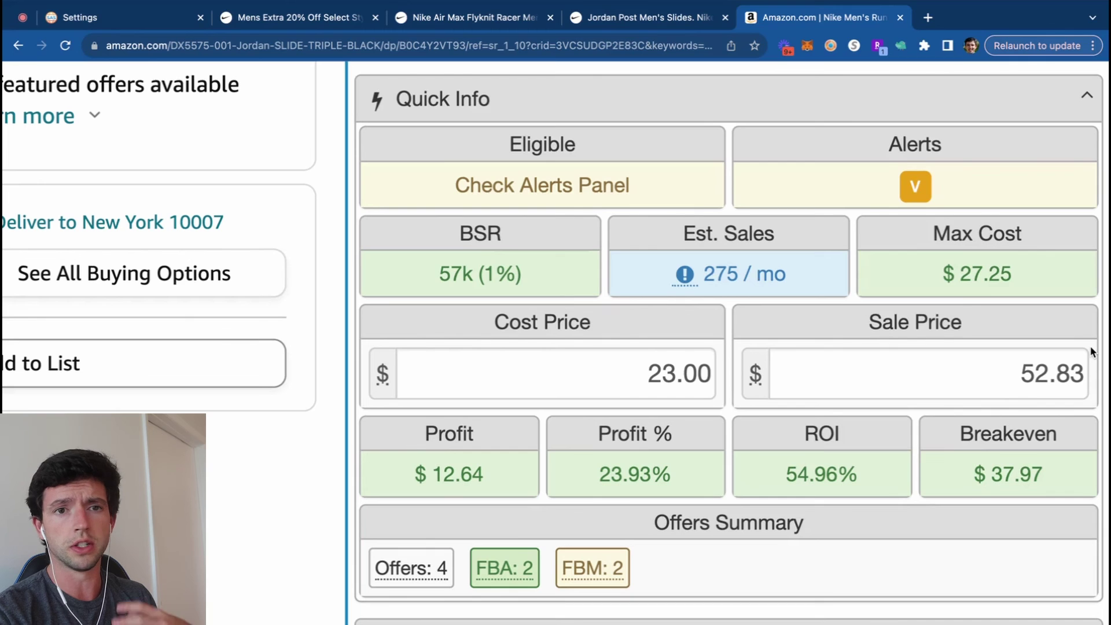
pyautogui.hotkey('ctrl', '0')
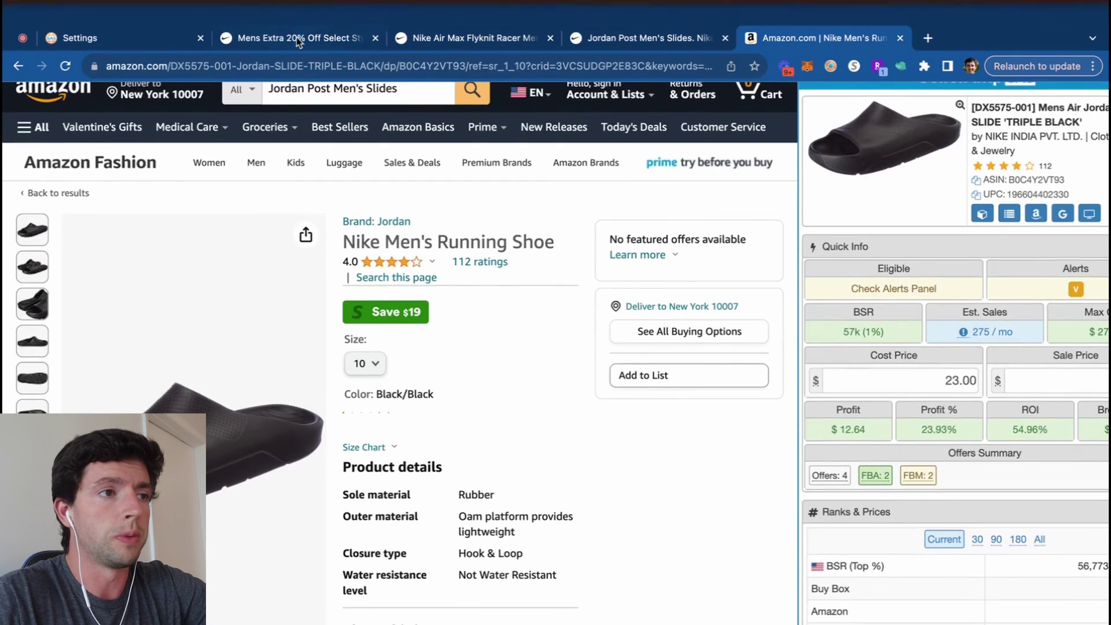
# Check the Nike sale page and reduce the size 10 cost price in SellerAmp with the formula 23.00*.96
pyautogui.click(294, 17)
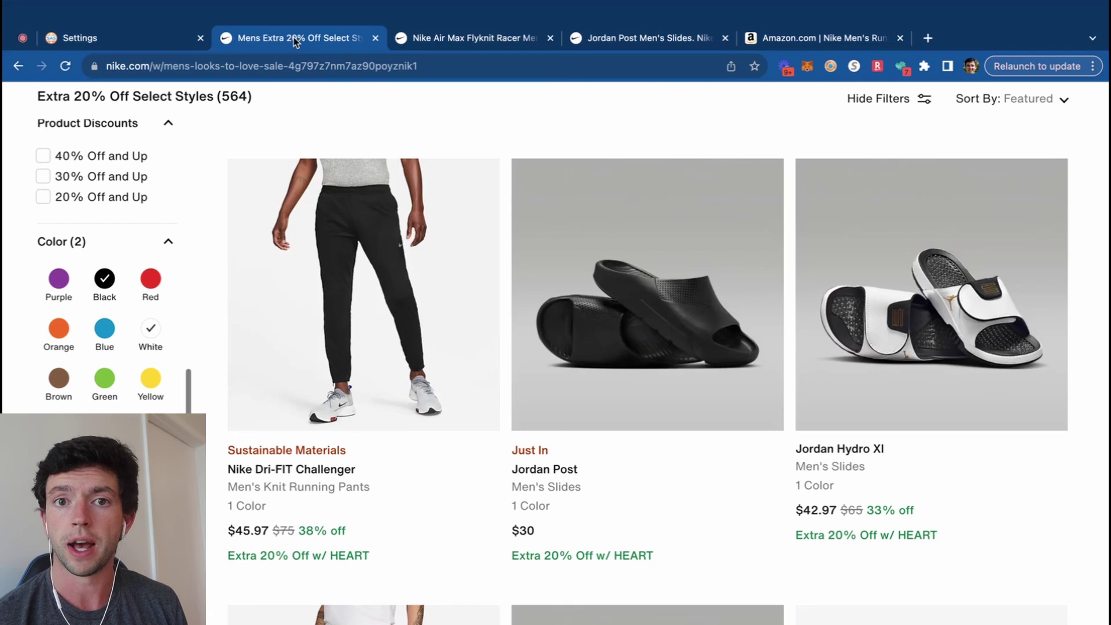
pyautogui.click(822, 37)
pyautogui.click(977, 365)
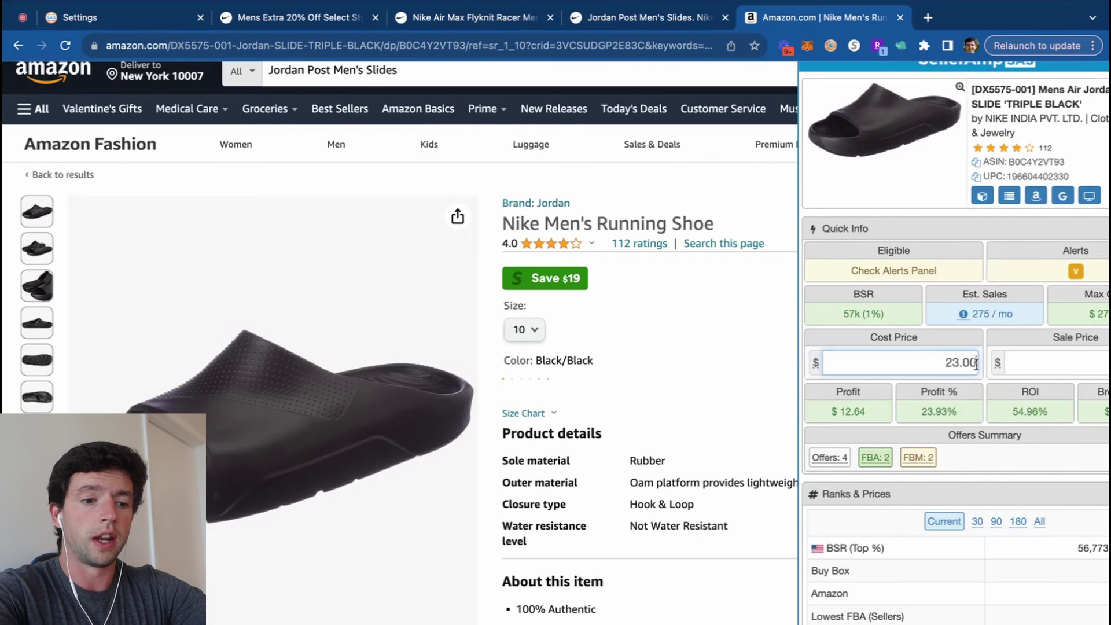
pyautogui.write('*.96')
pyautogui.hscroll(2, 555, 342)
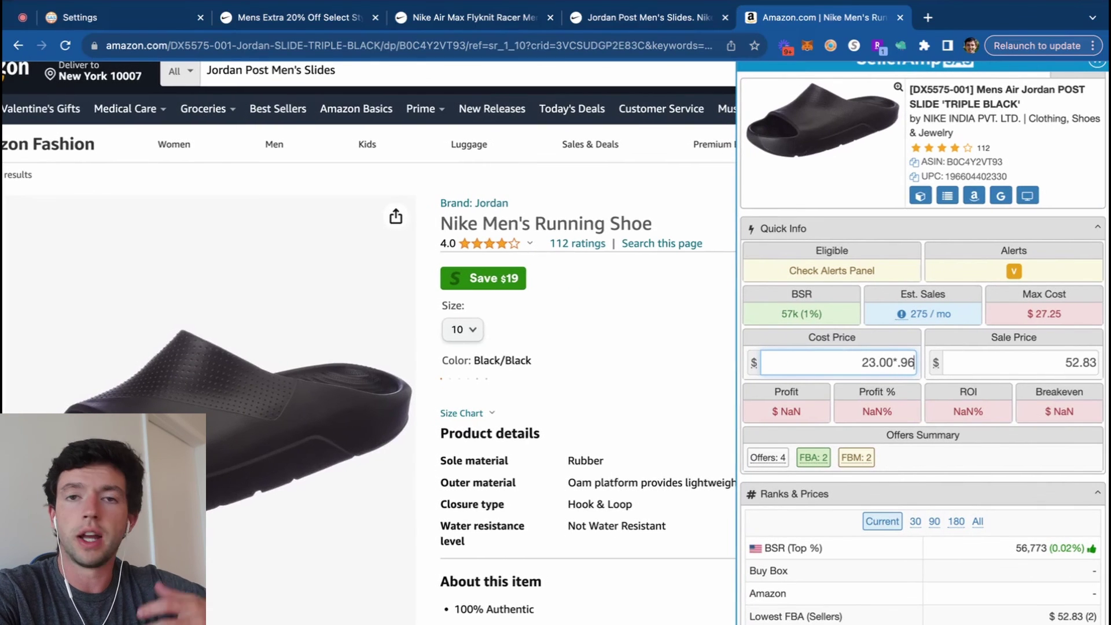
pyautogui.press('Return')
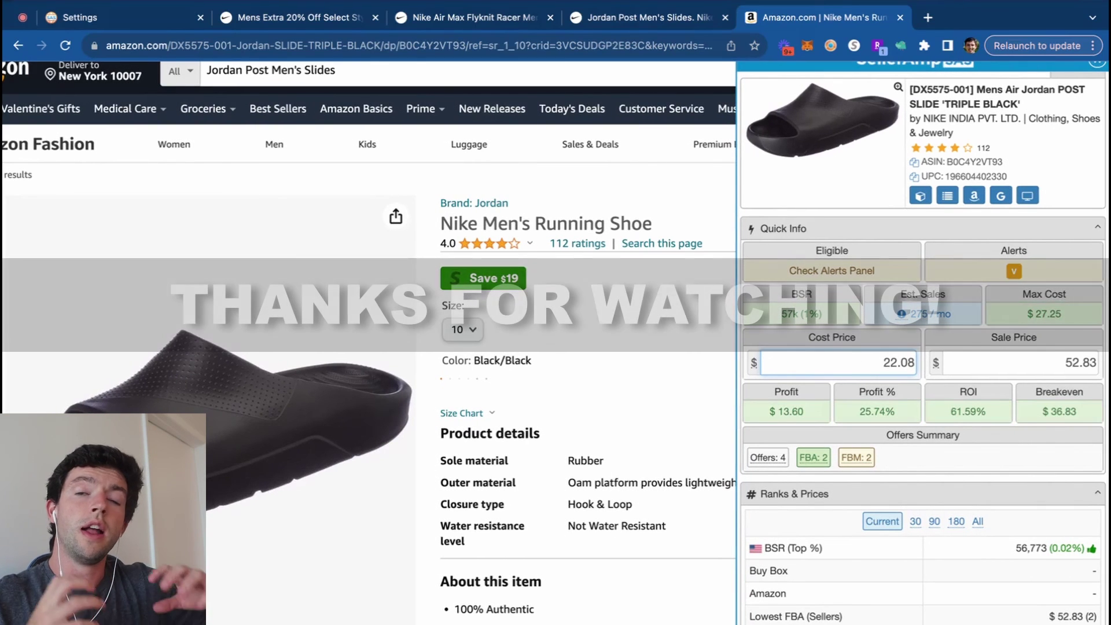